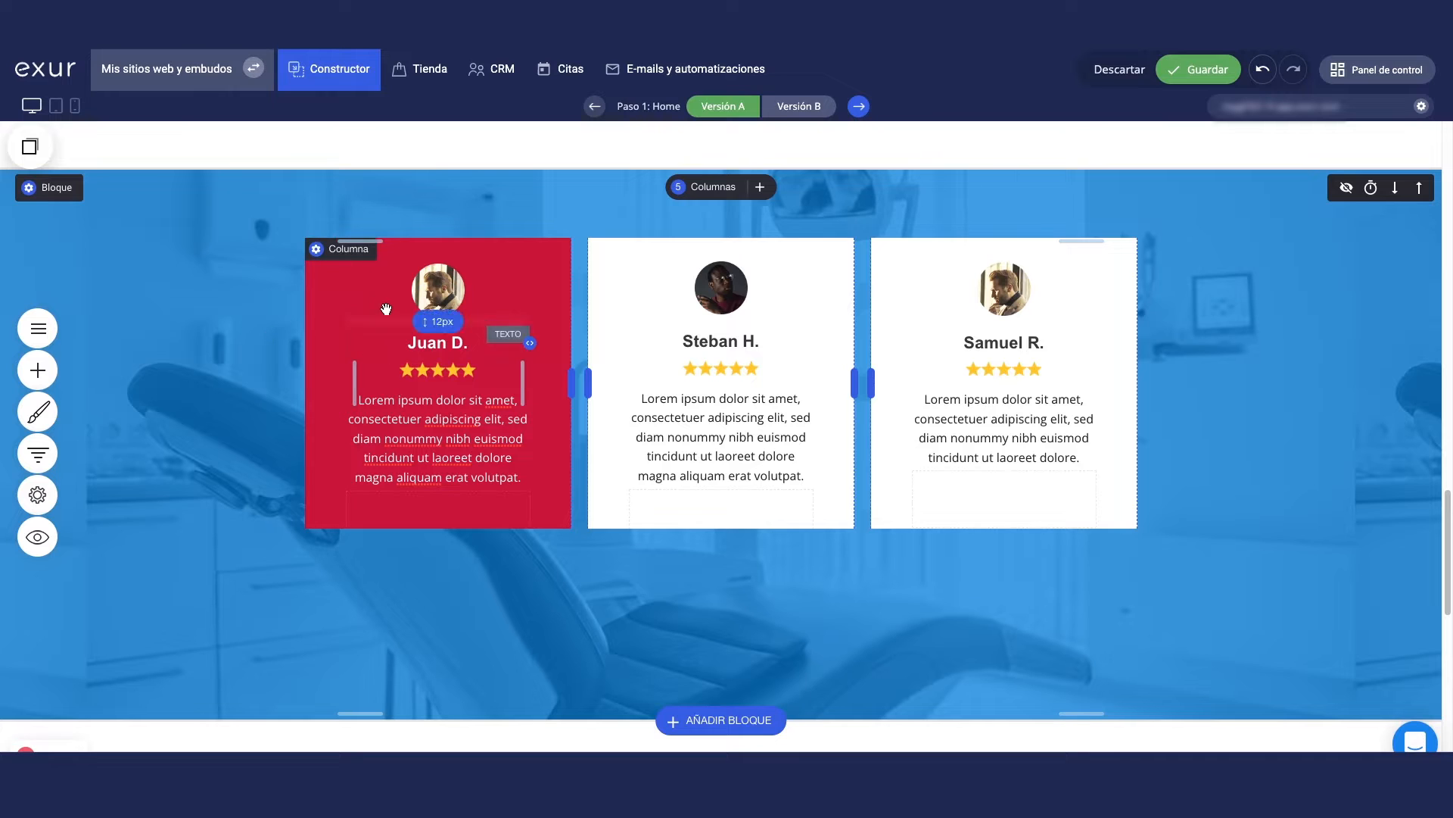
# Step: Add the blue living room photo as the background image of the red testimonial column
pyautogui.click(362, 253)
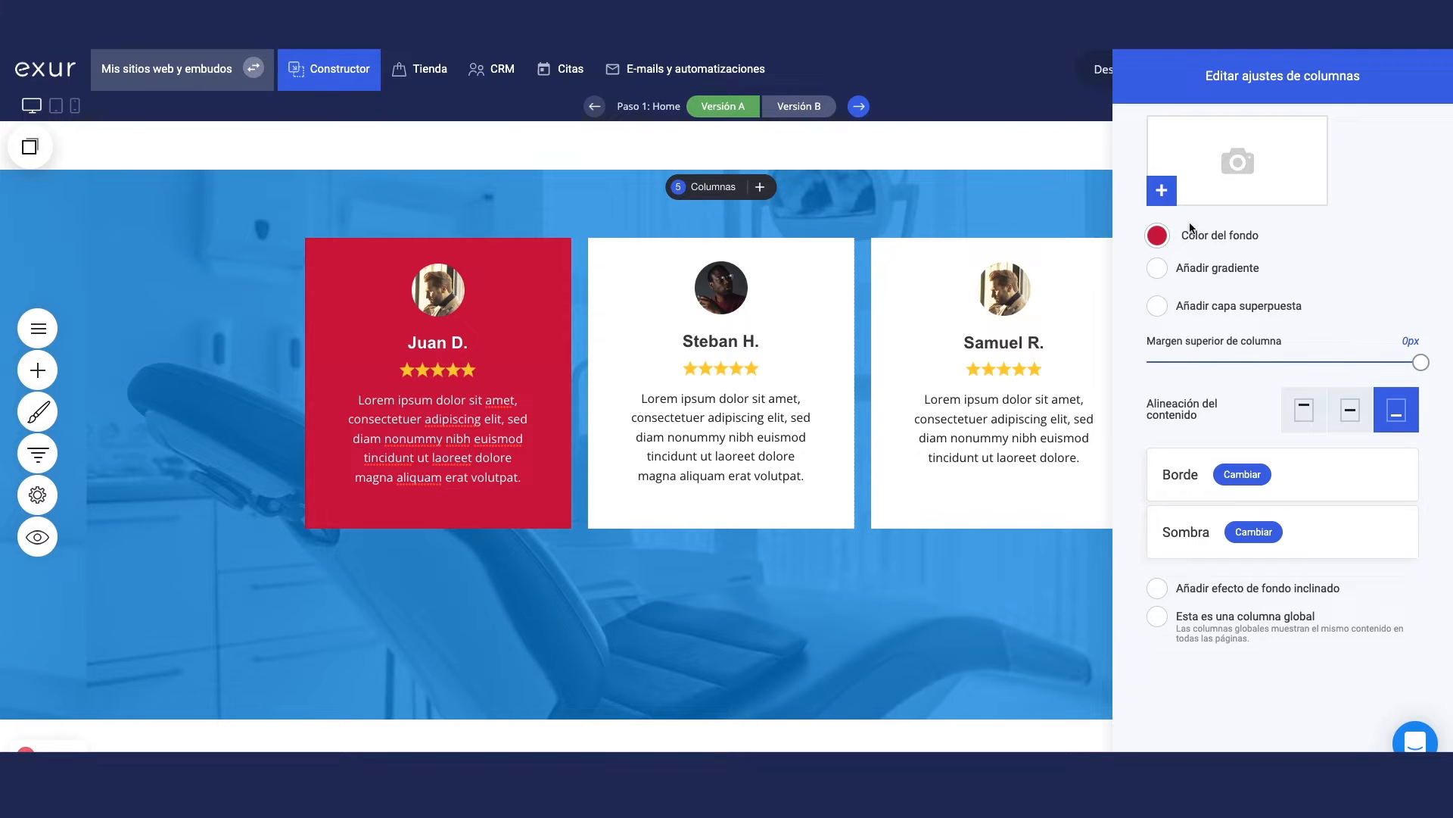
pyautogui.click(1162, 190)
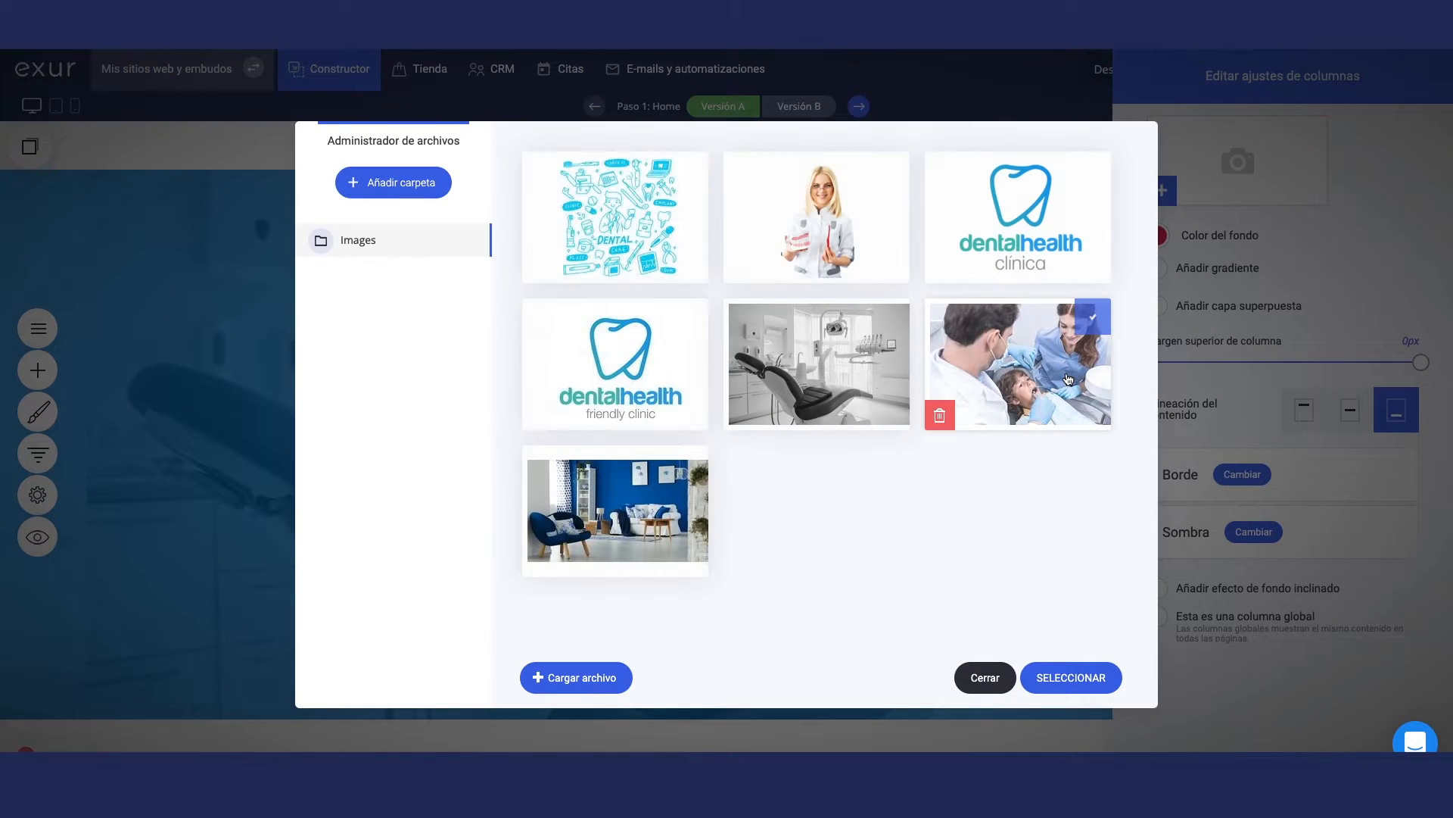
pyautogui.click(684, 457)
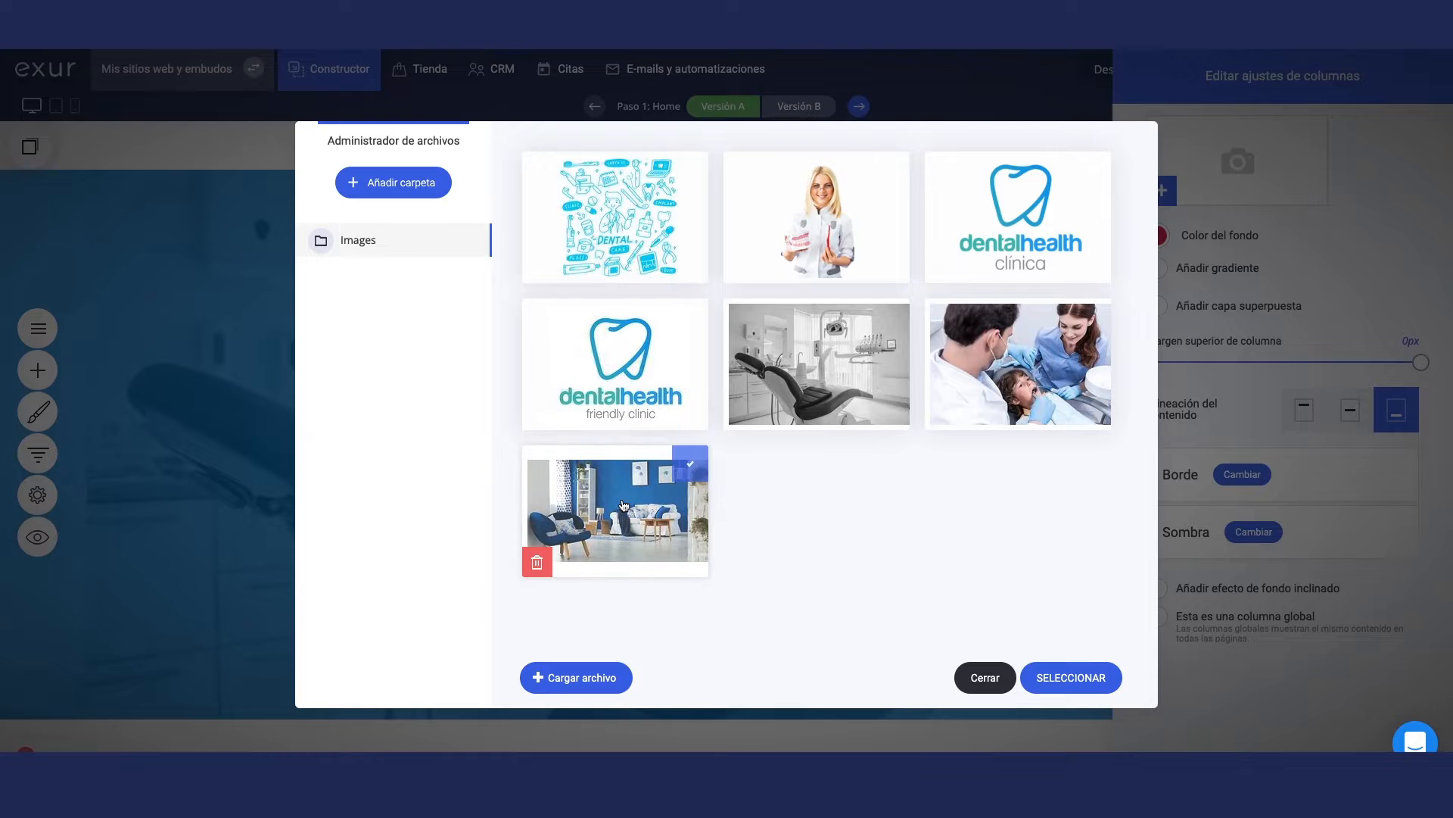
pyautogui.click(690, 461)
pyautogui.click(1075, 678)
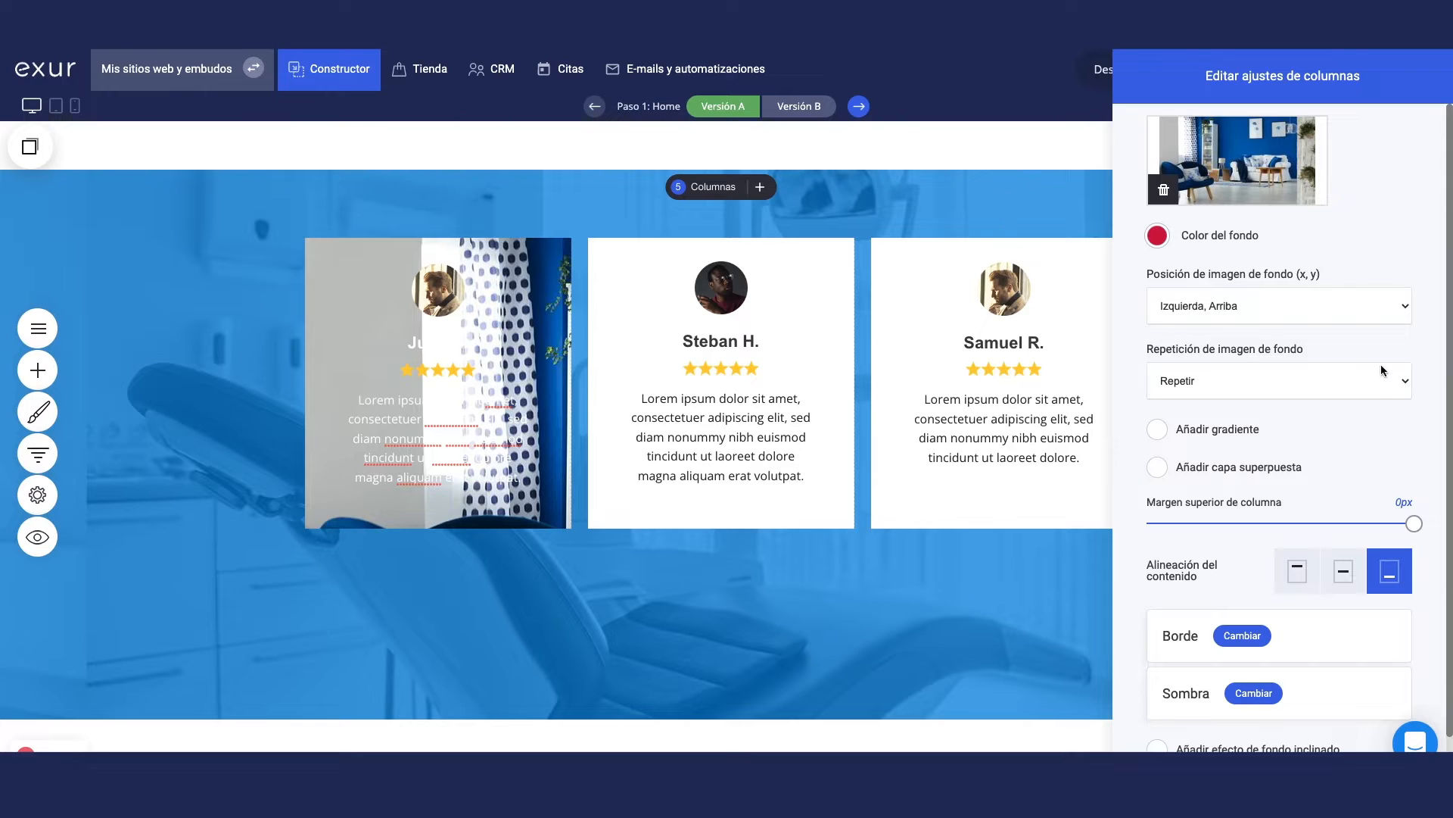
# Step: Try the background image positions Izquierda, Centro; Izquierda, Abajo; and Derecha, Arriba on the first testimonial column
pyautogui.click(1274, 306)
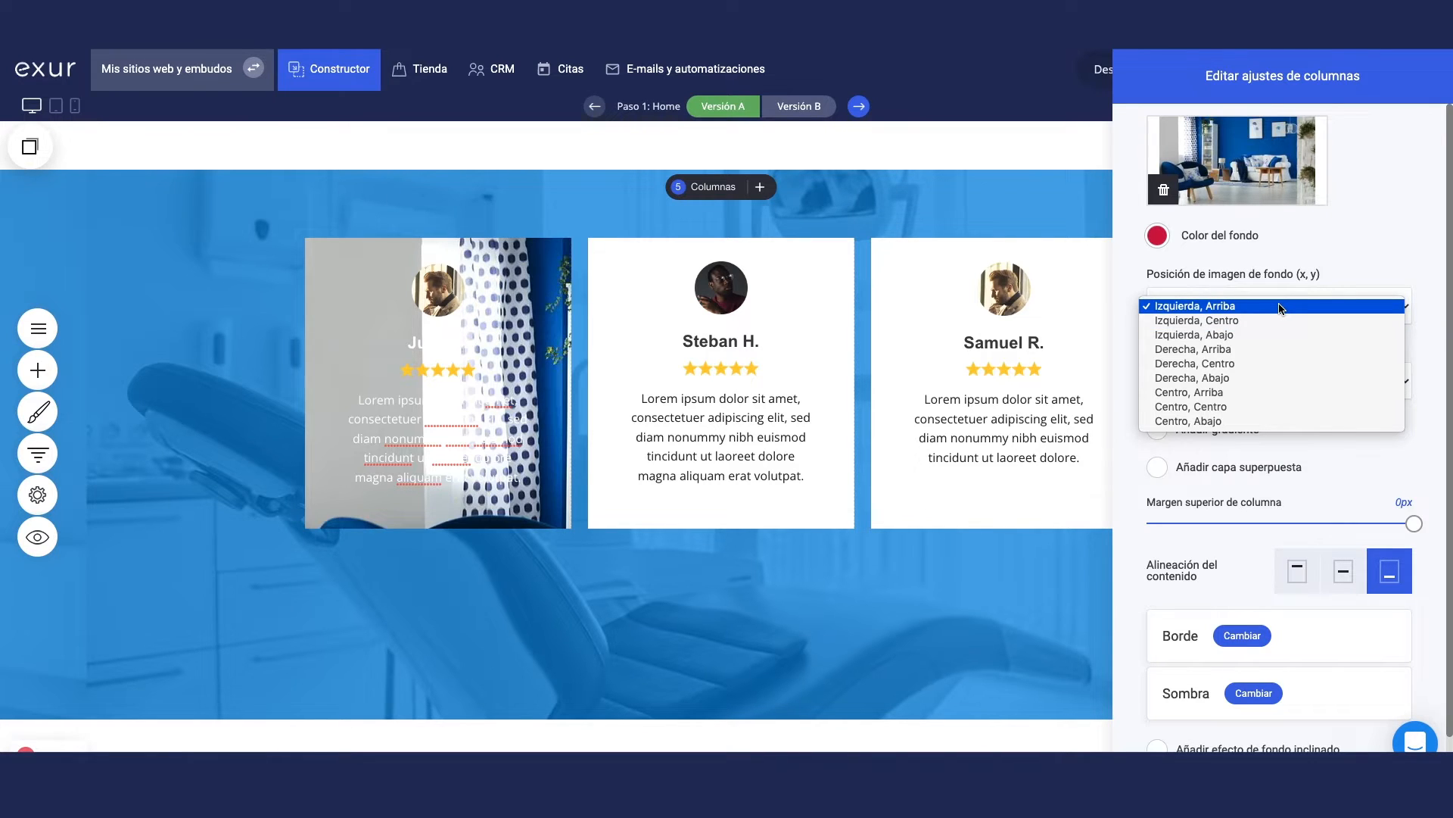
pyautogui.click(1270, 320)
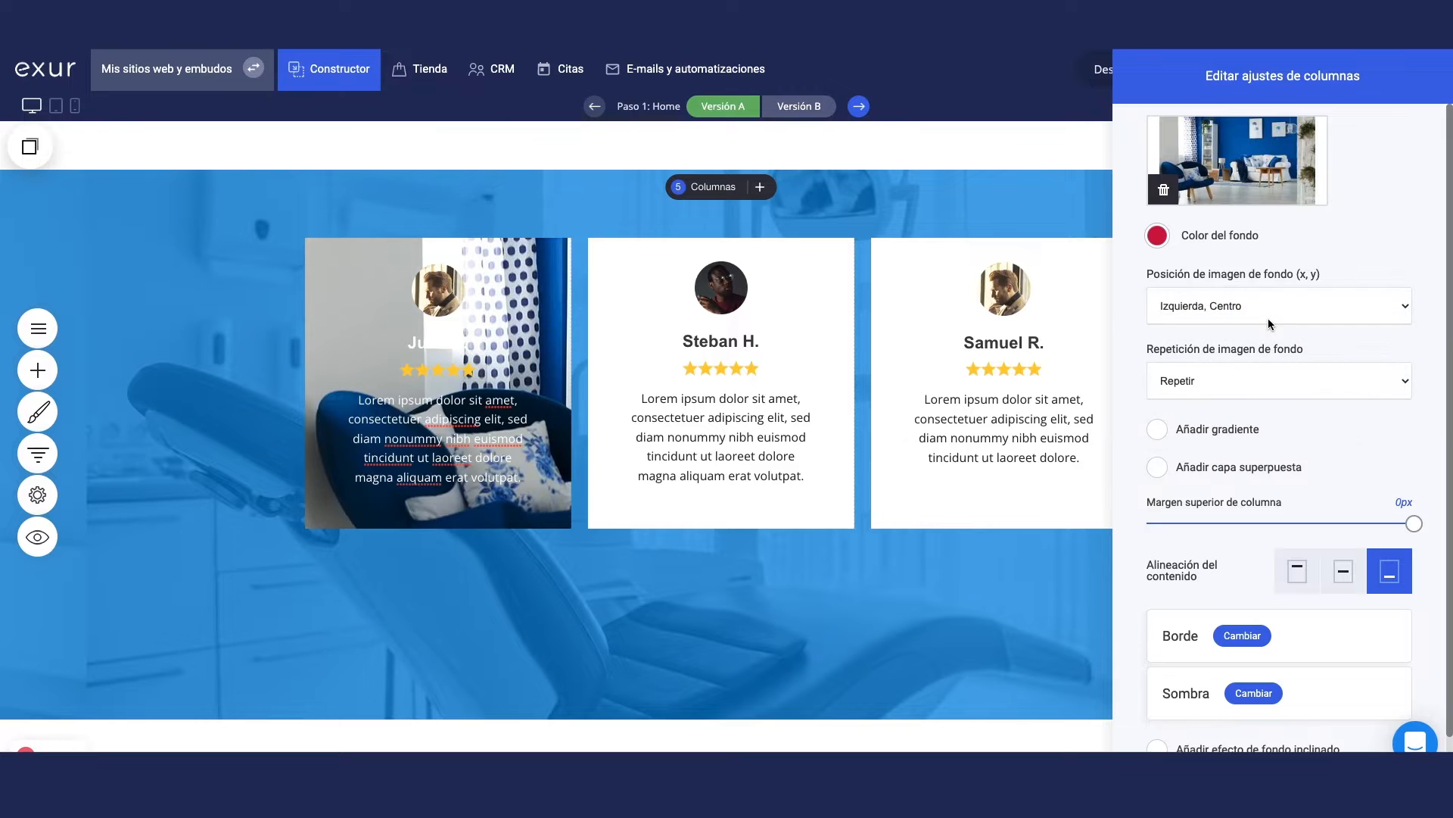
pyautogui.click(1268, 318)
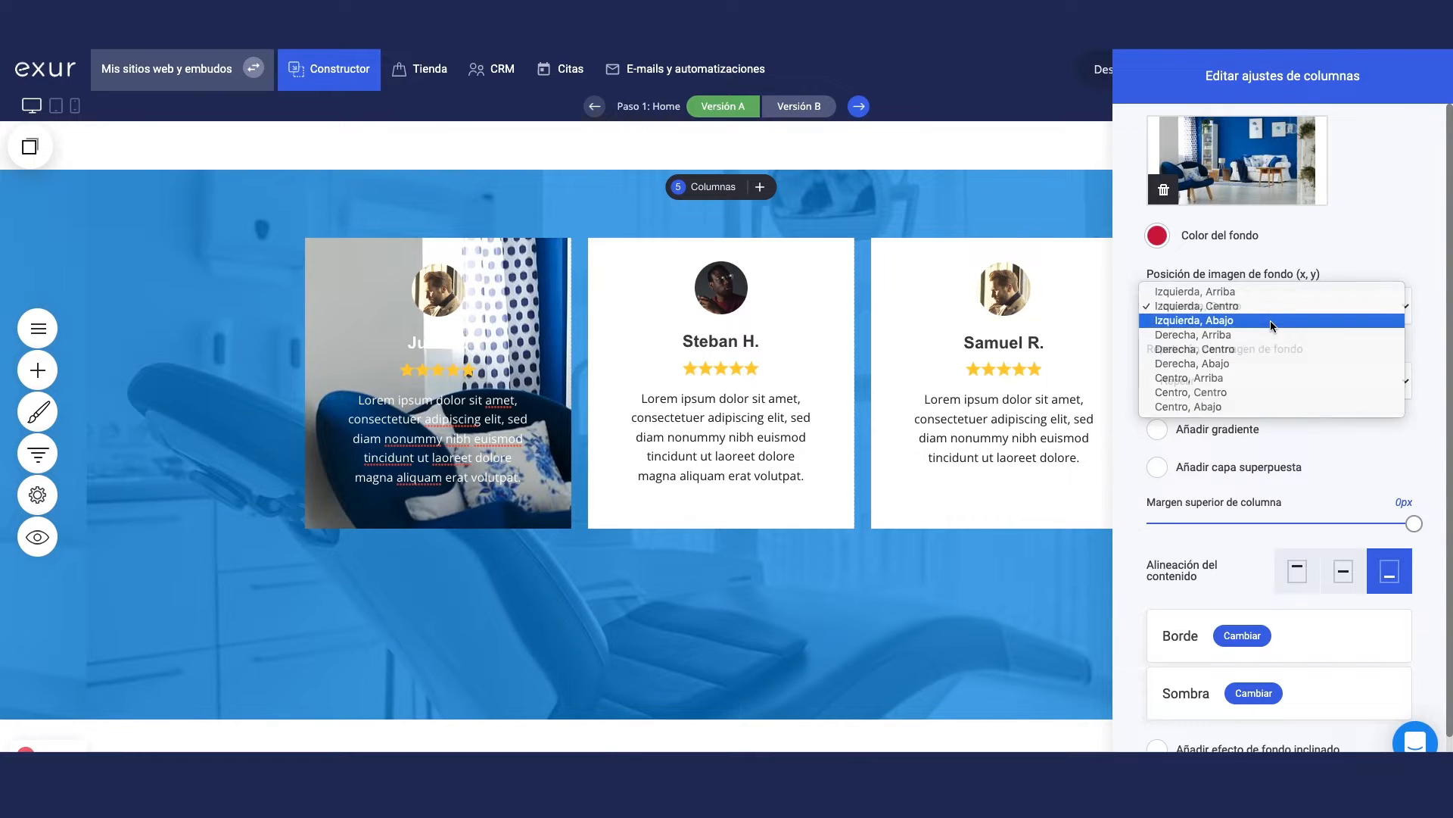
pyautogui.click(1270, 320)
pyautogui.click(1242, 307)
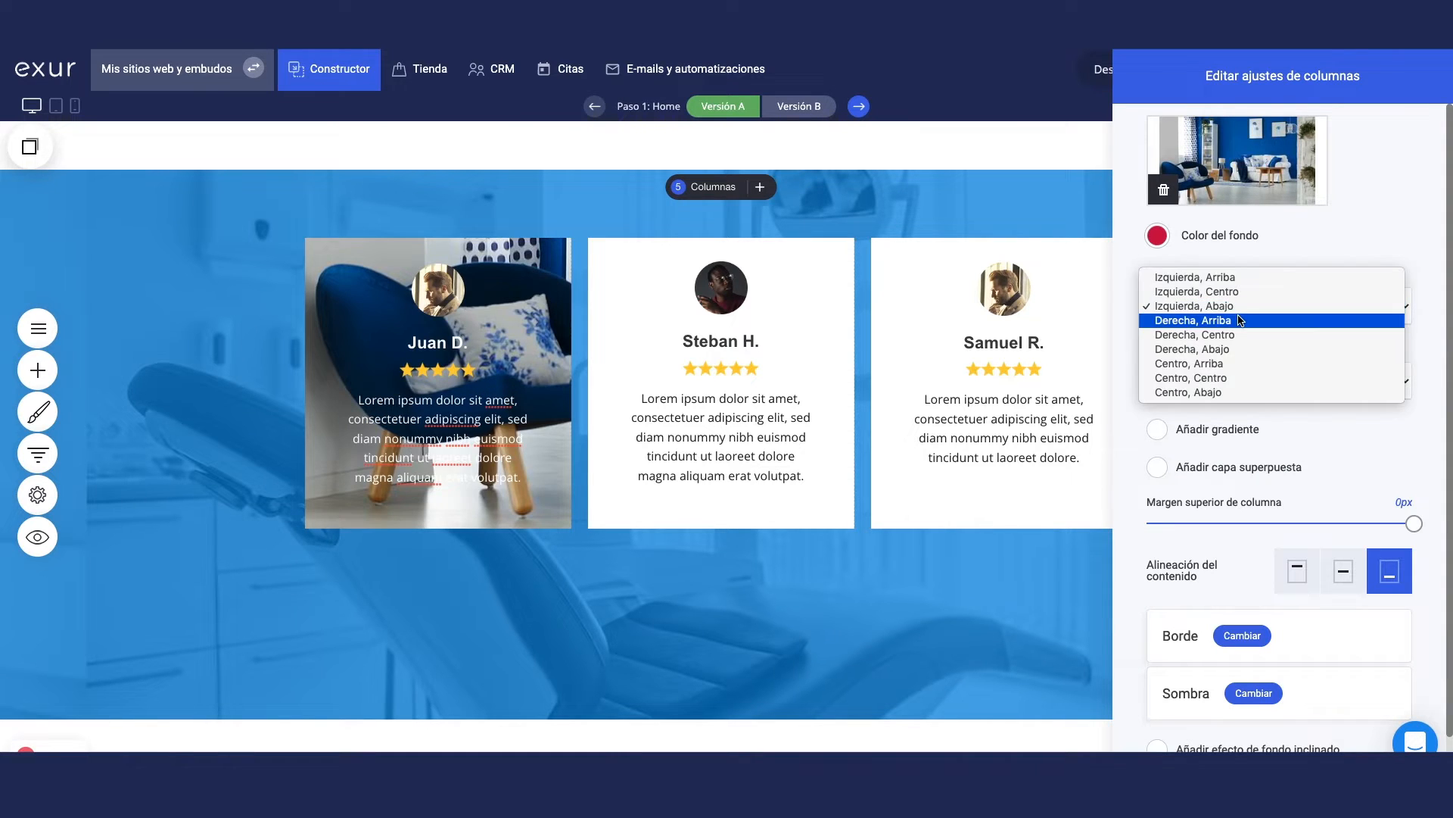
pyautogui.click(1240, 320)
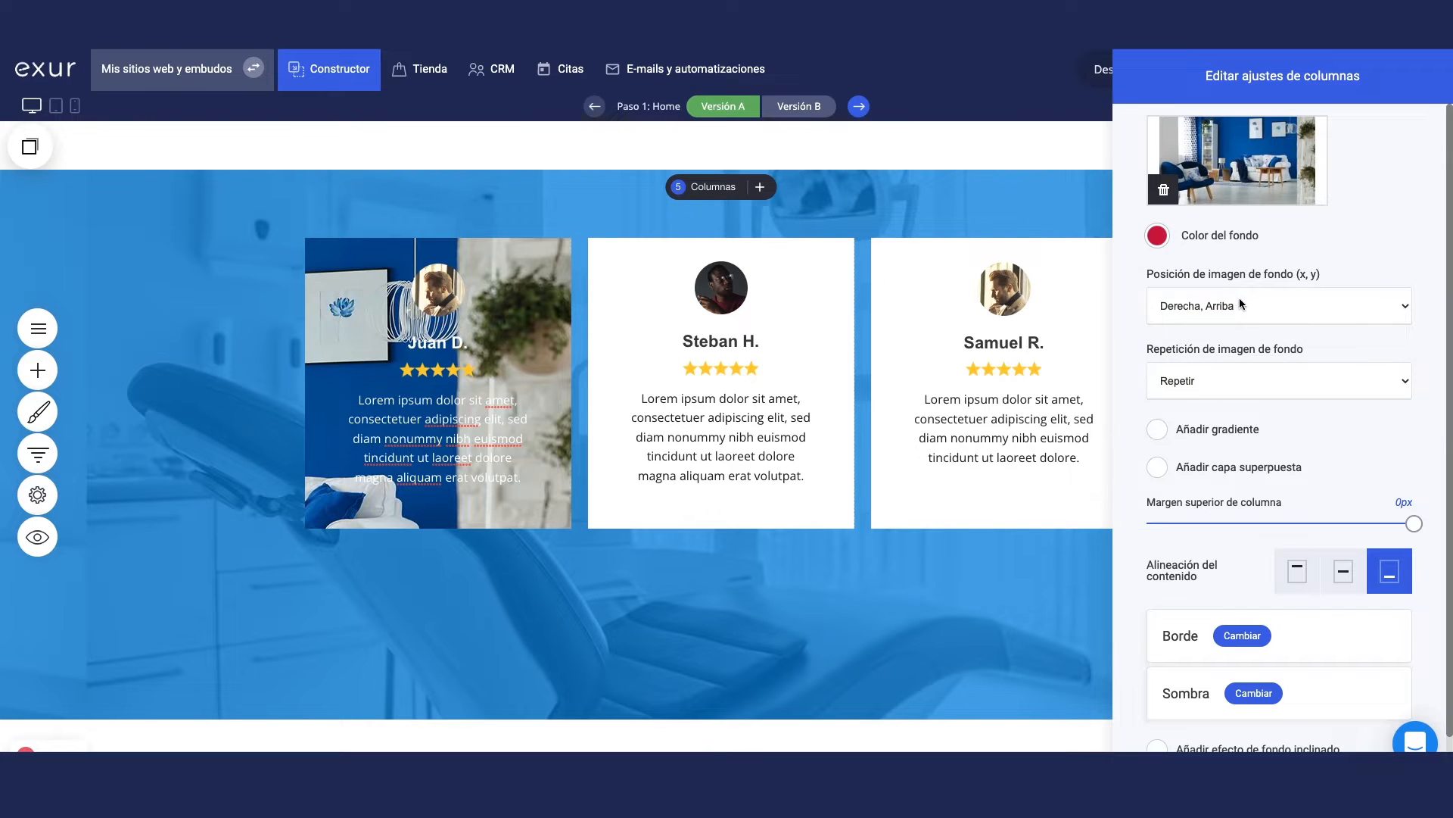
# Step: Try the background image positions Derecha, Centro; Derecha, Abajo; and Centro, Arriba, and return the image to Izquierda, Arriba
pyautogui.click(1238, 303)
pyautogui.click(1233, 320)
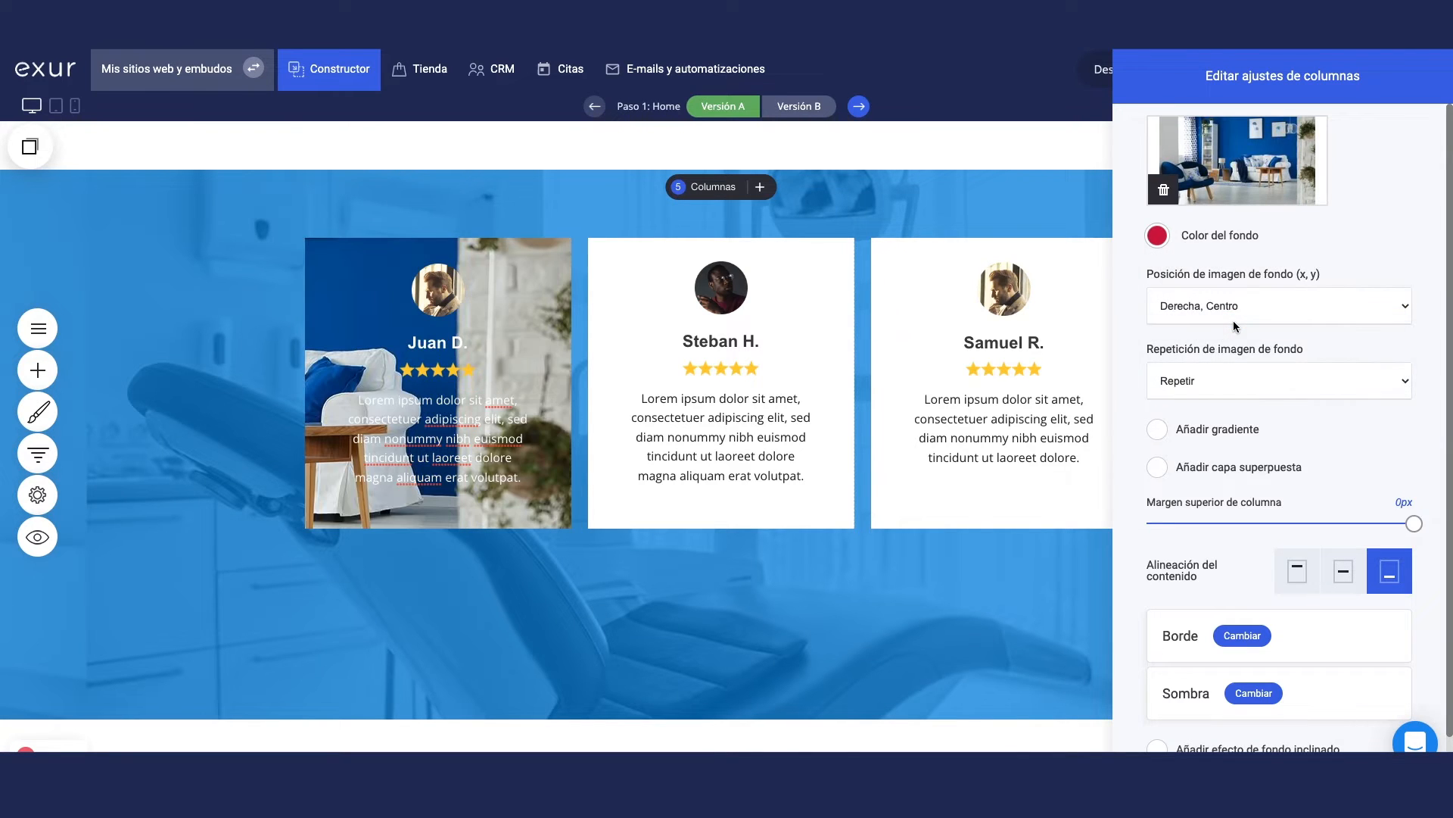
pyautogui.click(1233, 320)
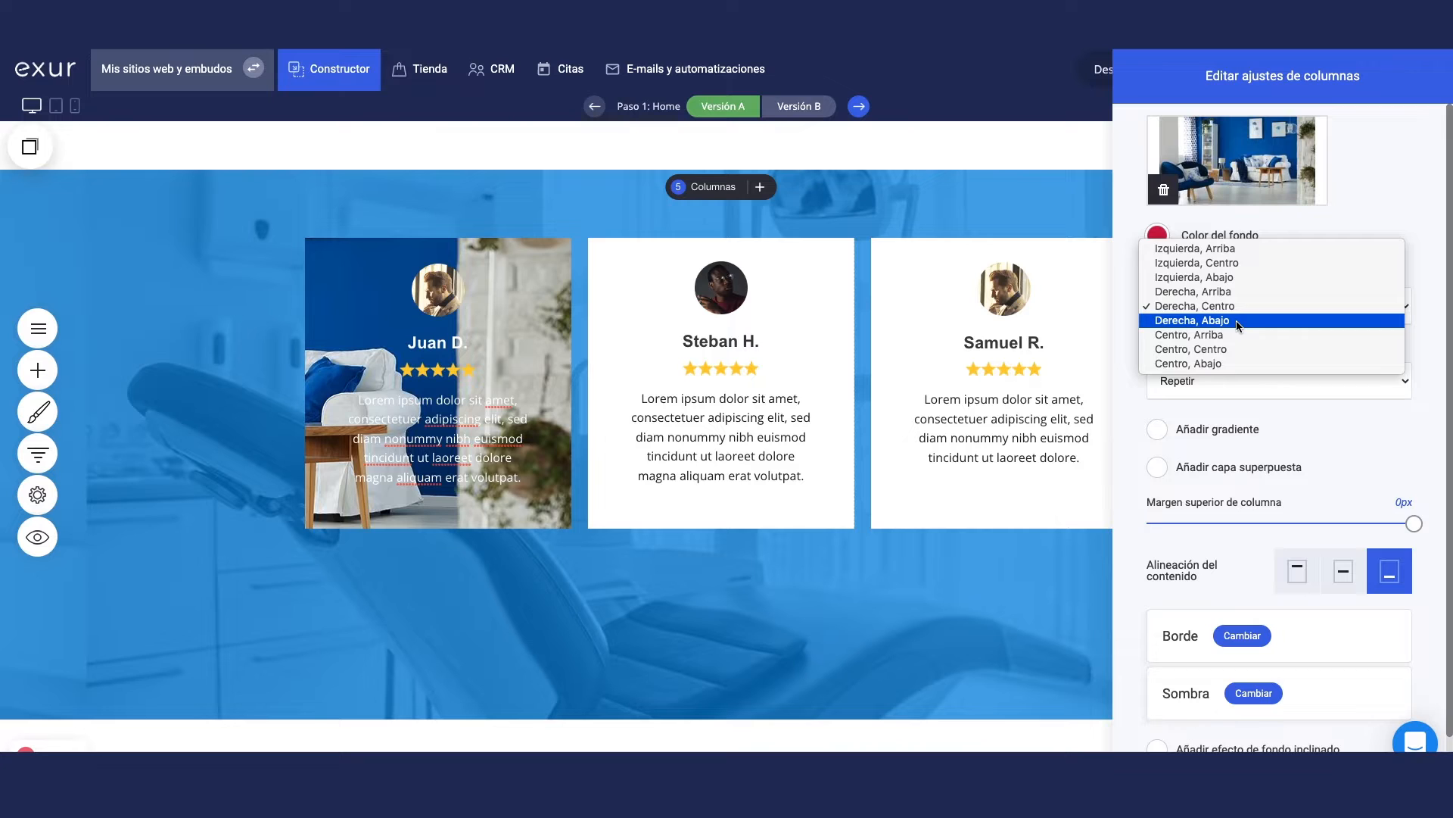
pyautogui.click(1237, 320)
pyautogui.click(1236, 309)
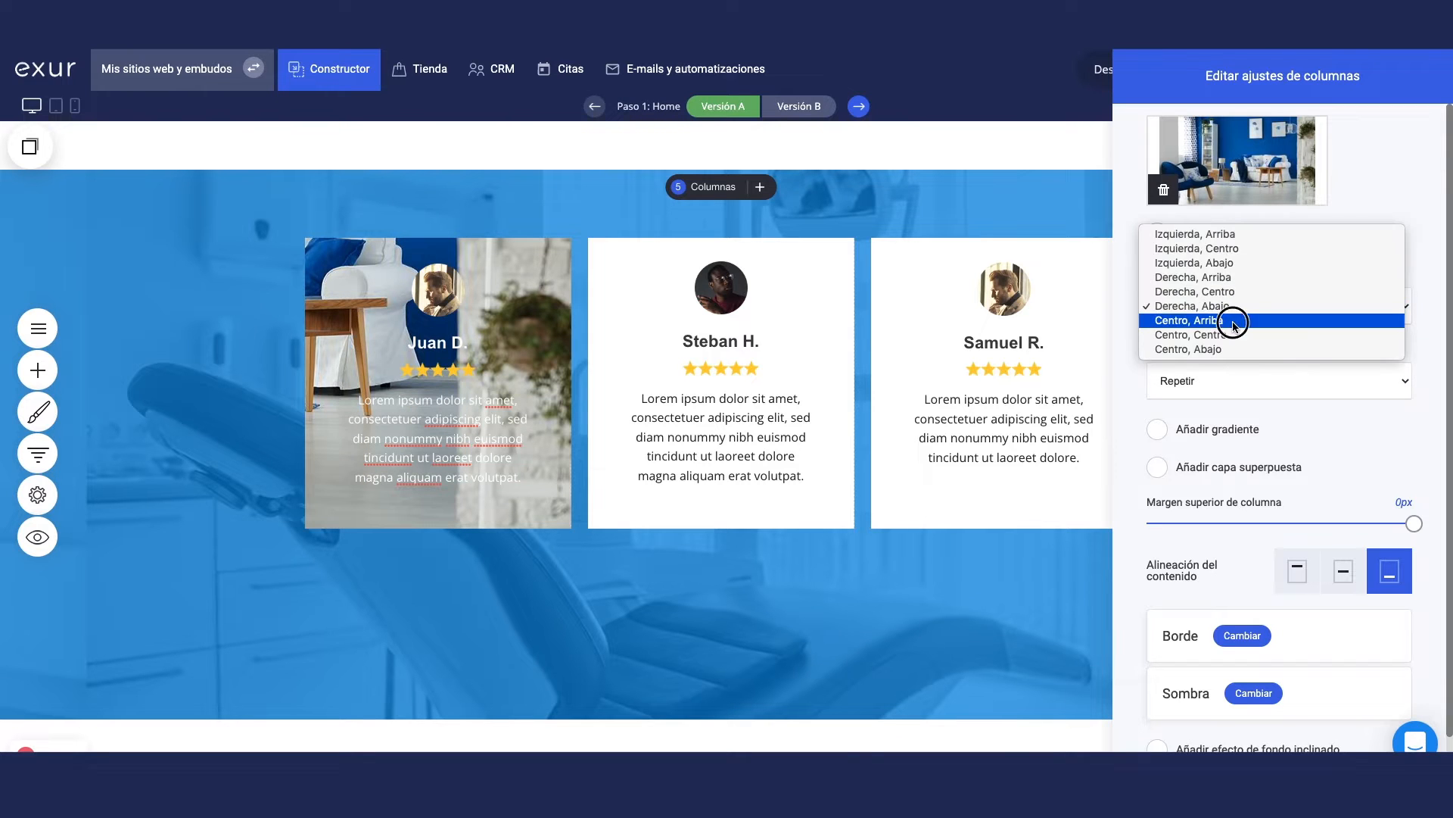
pyautogui.click(1233, 320)
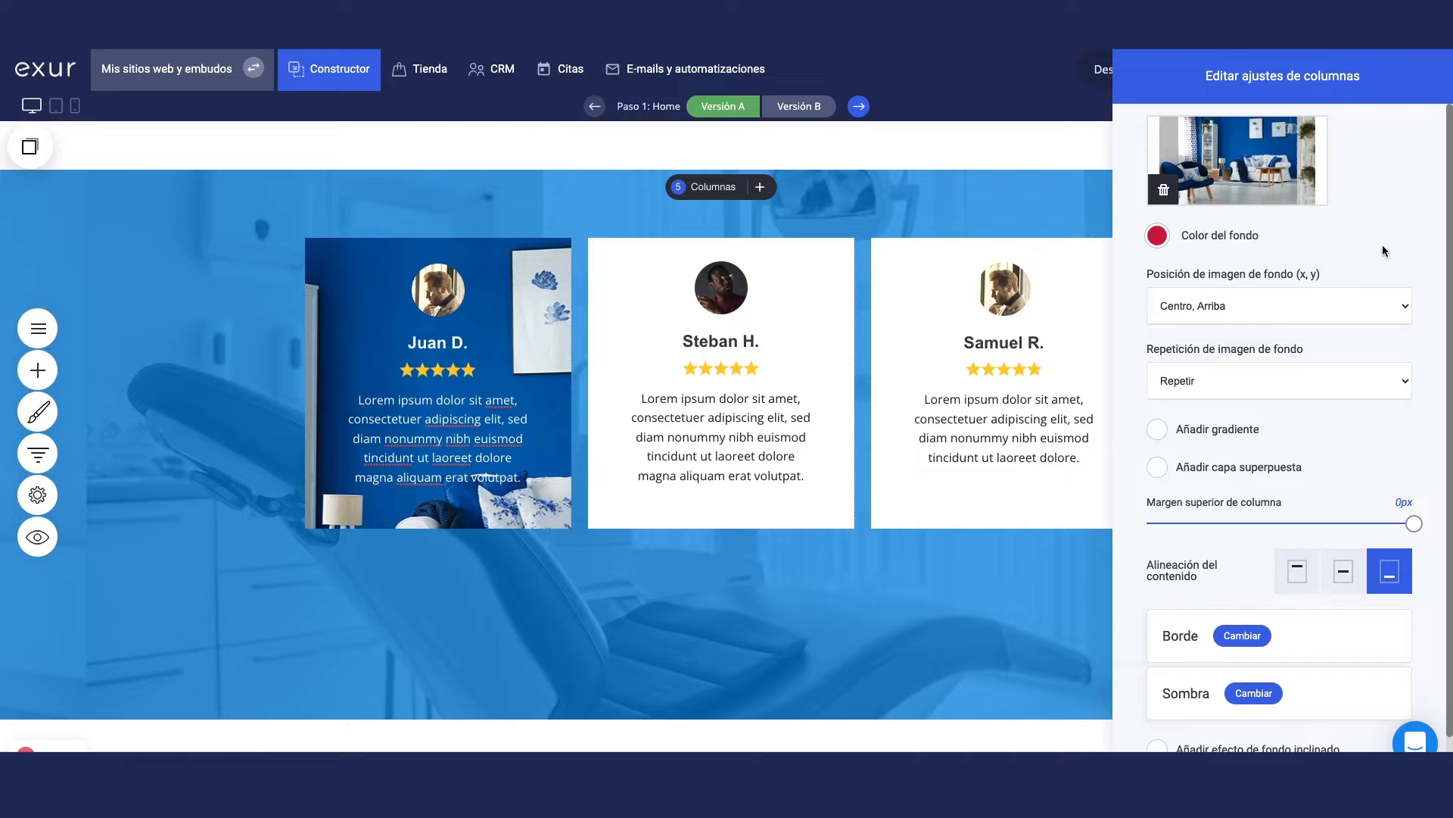
pyautogui.click(1350, 304)
pyautogui.click(1270, 221)
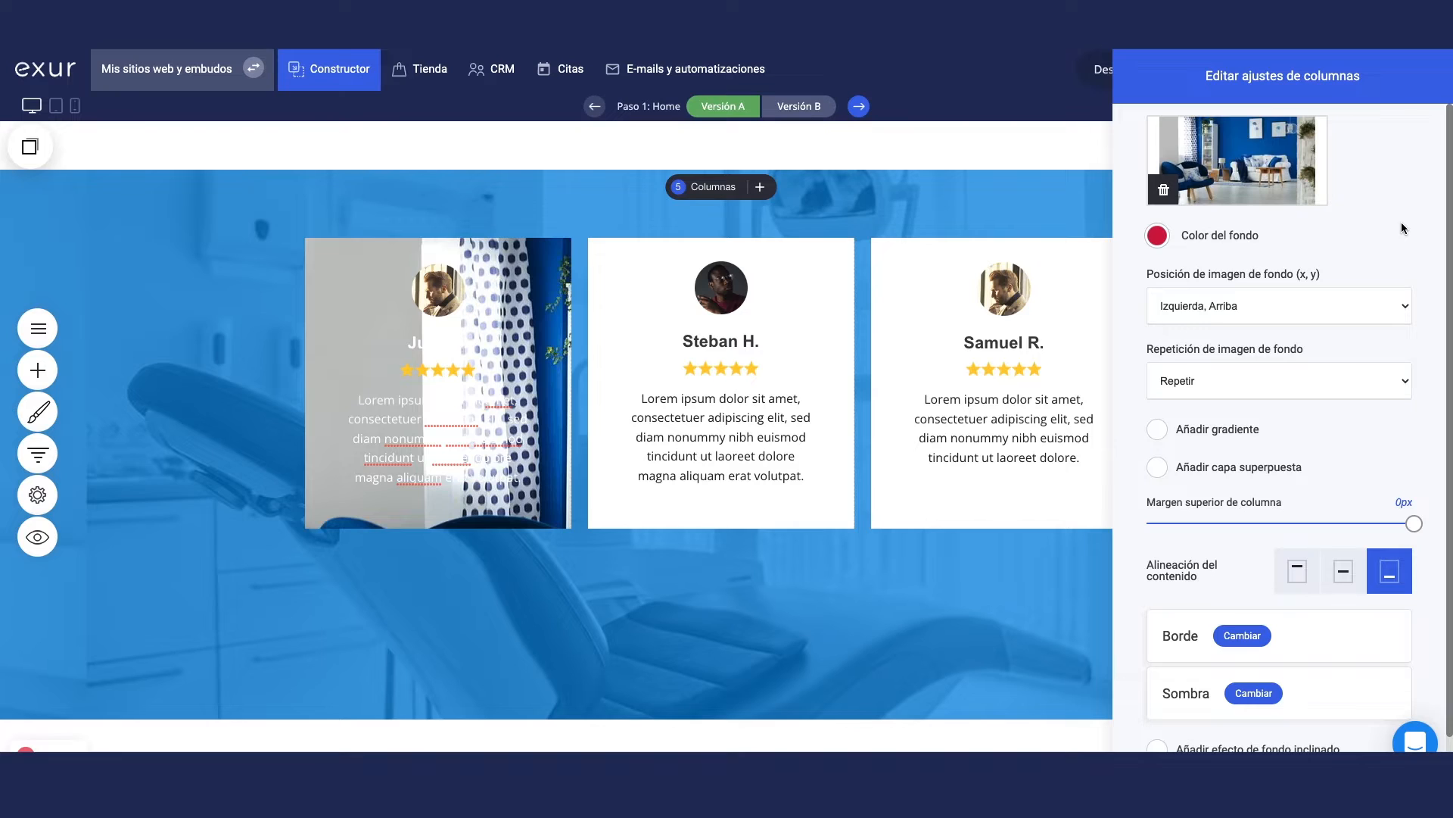
# Step: Preview the column background positions again from Izquierda, Centro through Izquierda, Abajo, Derecha, Arriba and Derecha, Centro to Derecha, Abajo
pyautogui.click(1297, 307)
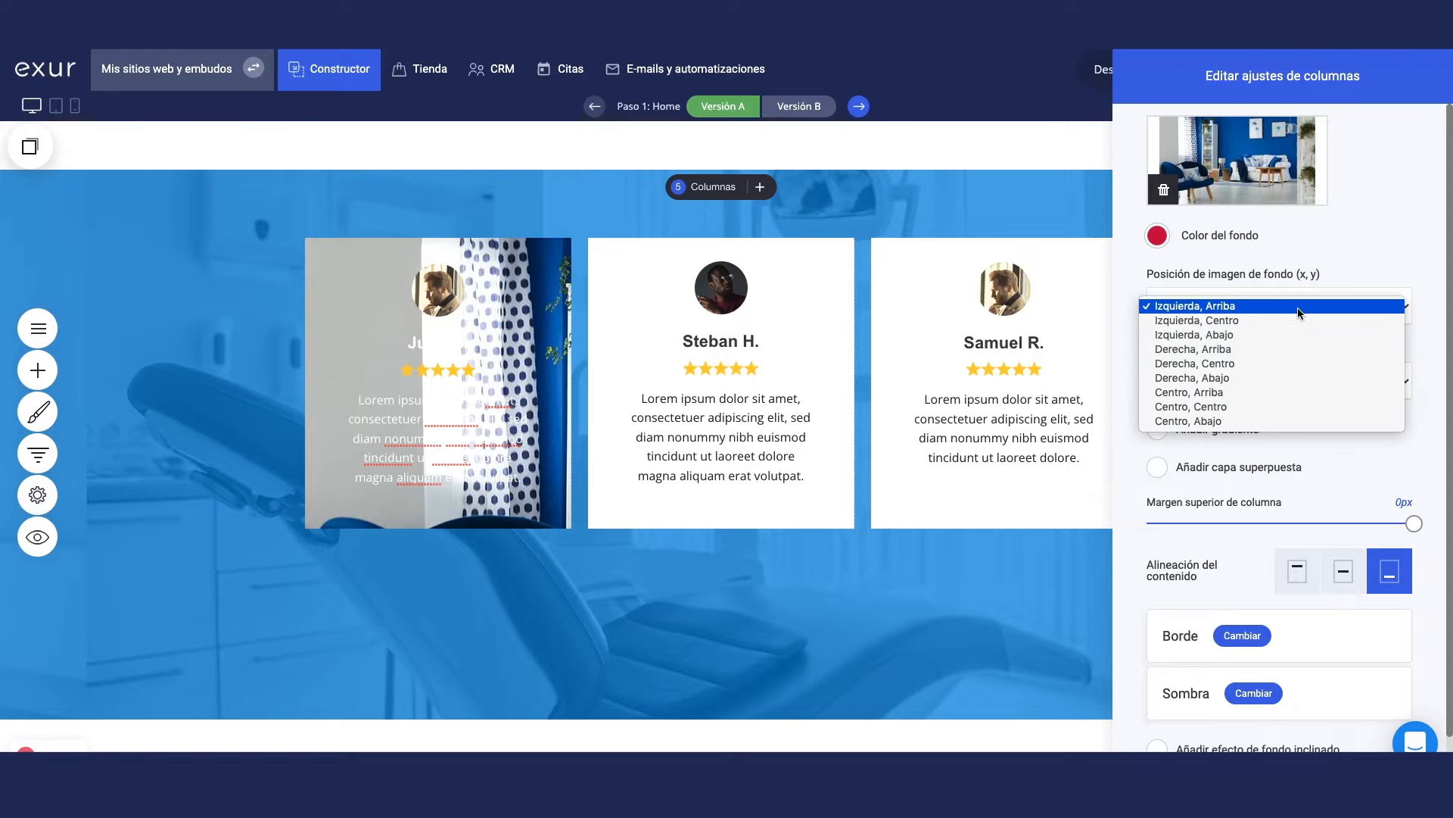
pyautogui.click(1296, 318)
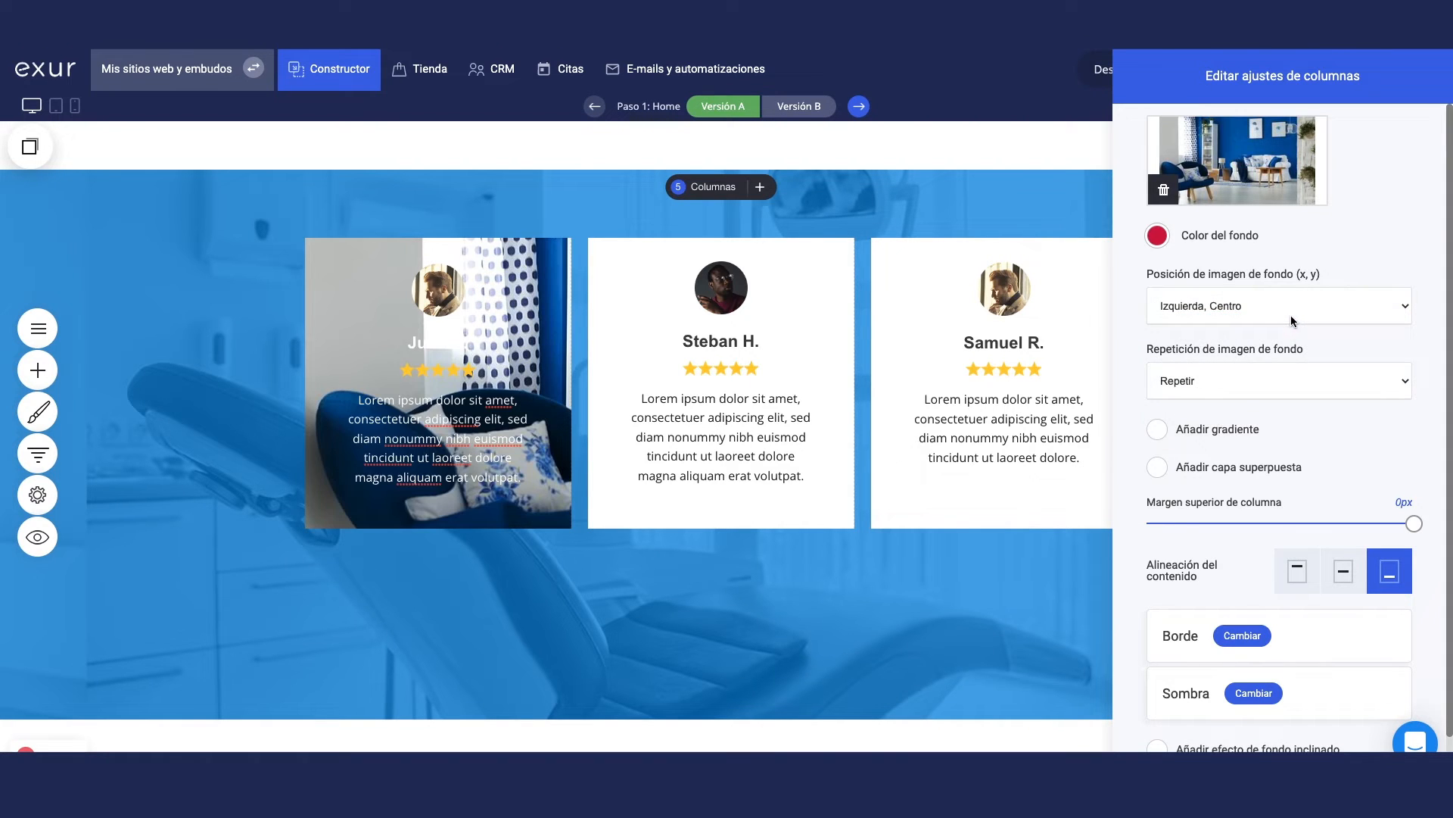
pyautogui.click(1291, 315)
pyautogui.click(1289, 320)
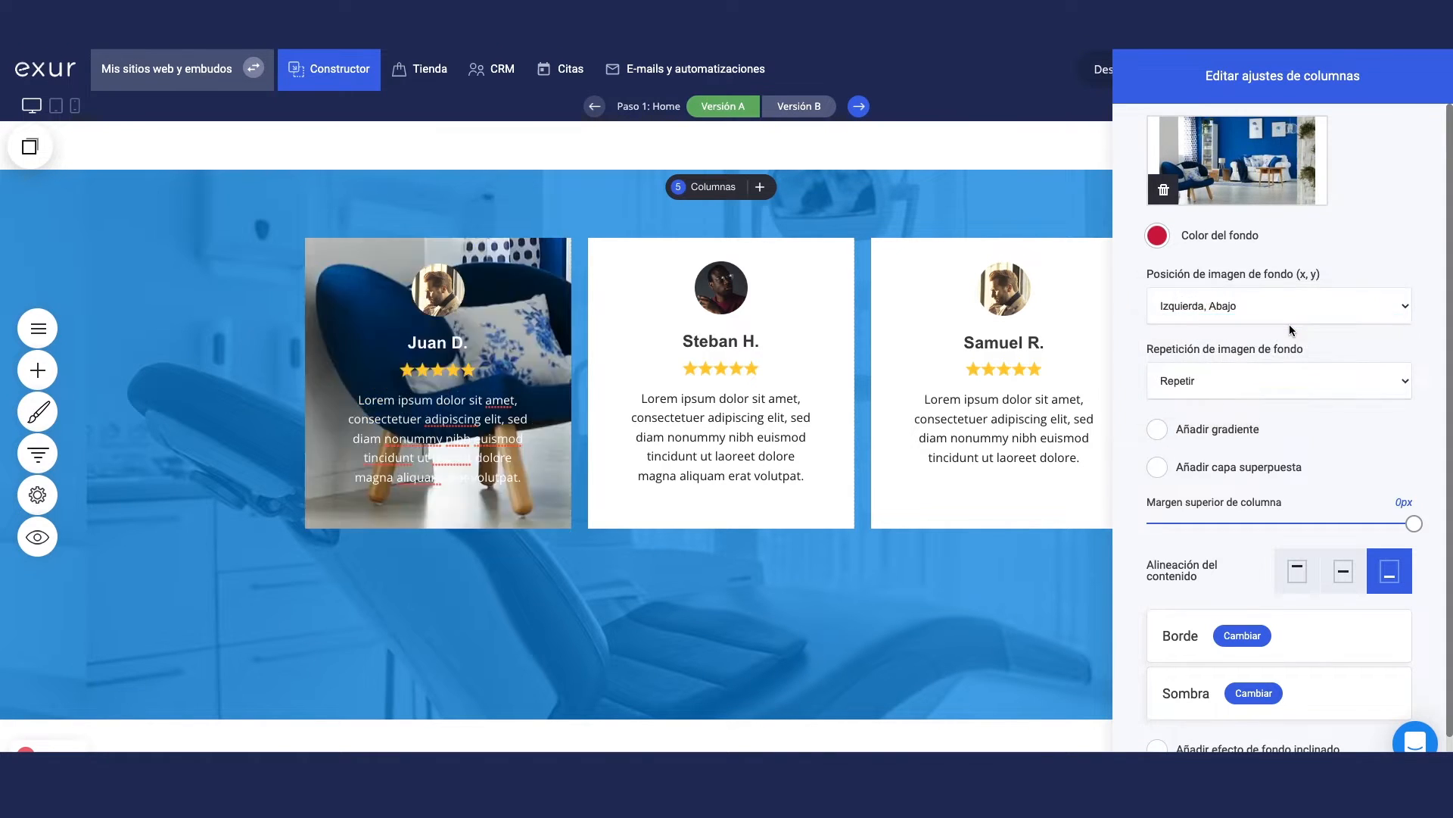
pyautogui.click(1289, 315)
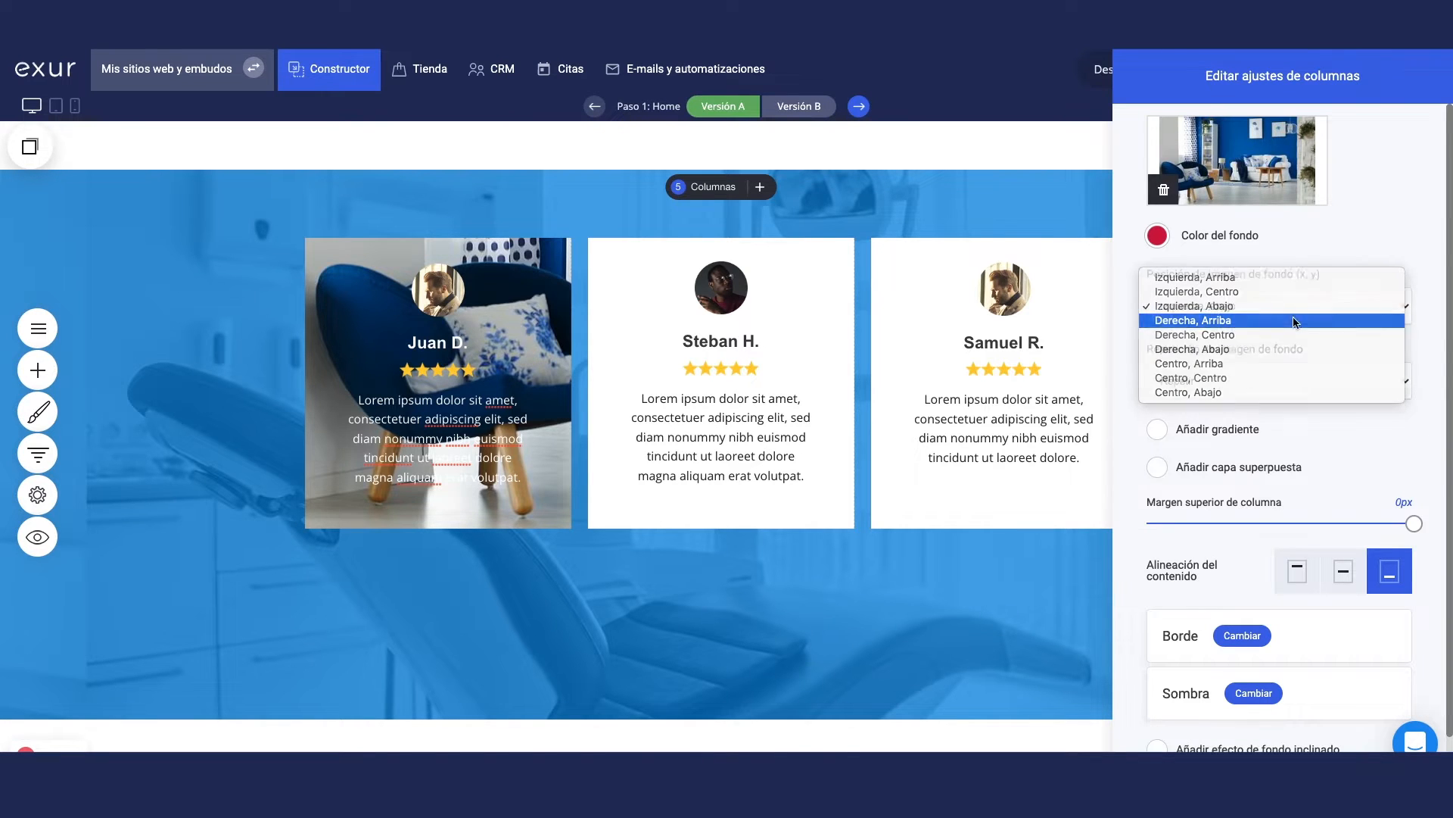
pyautogui.click(1293, 321)
pyautogui.click(1293, 316)
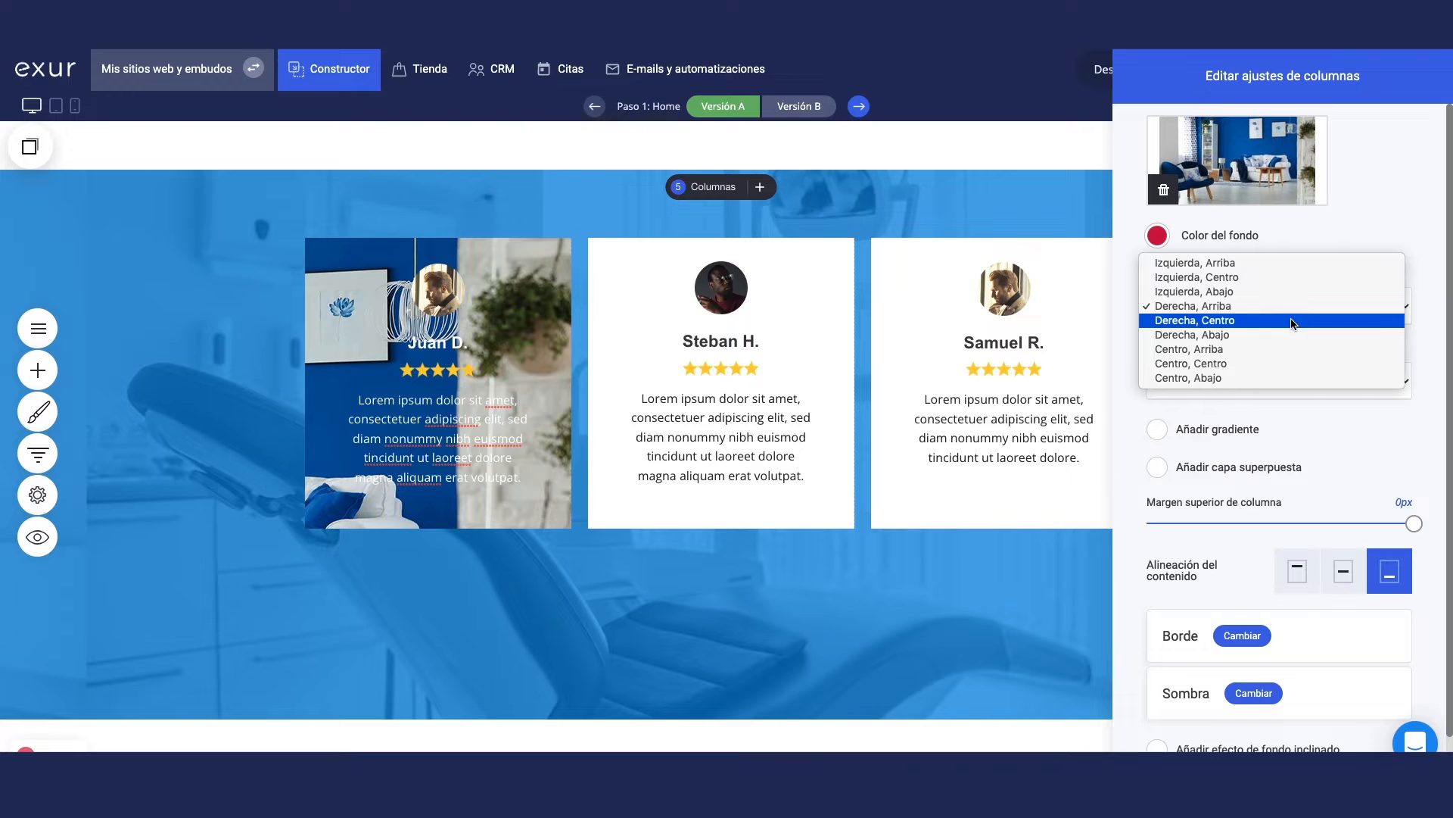
pyautogui.click(1293, 322)
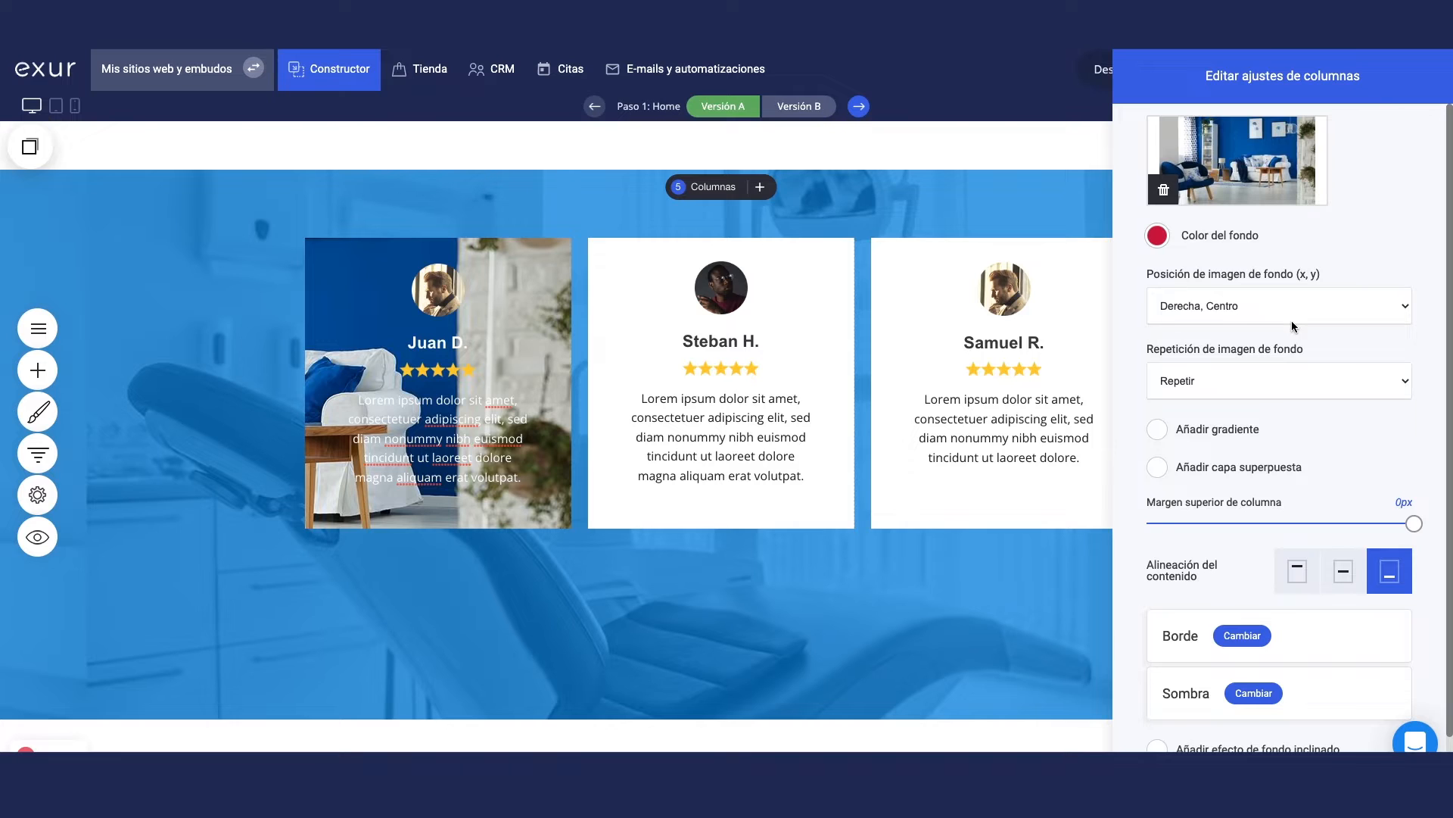
pyautogui.click(1291, 311)
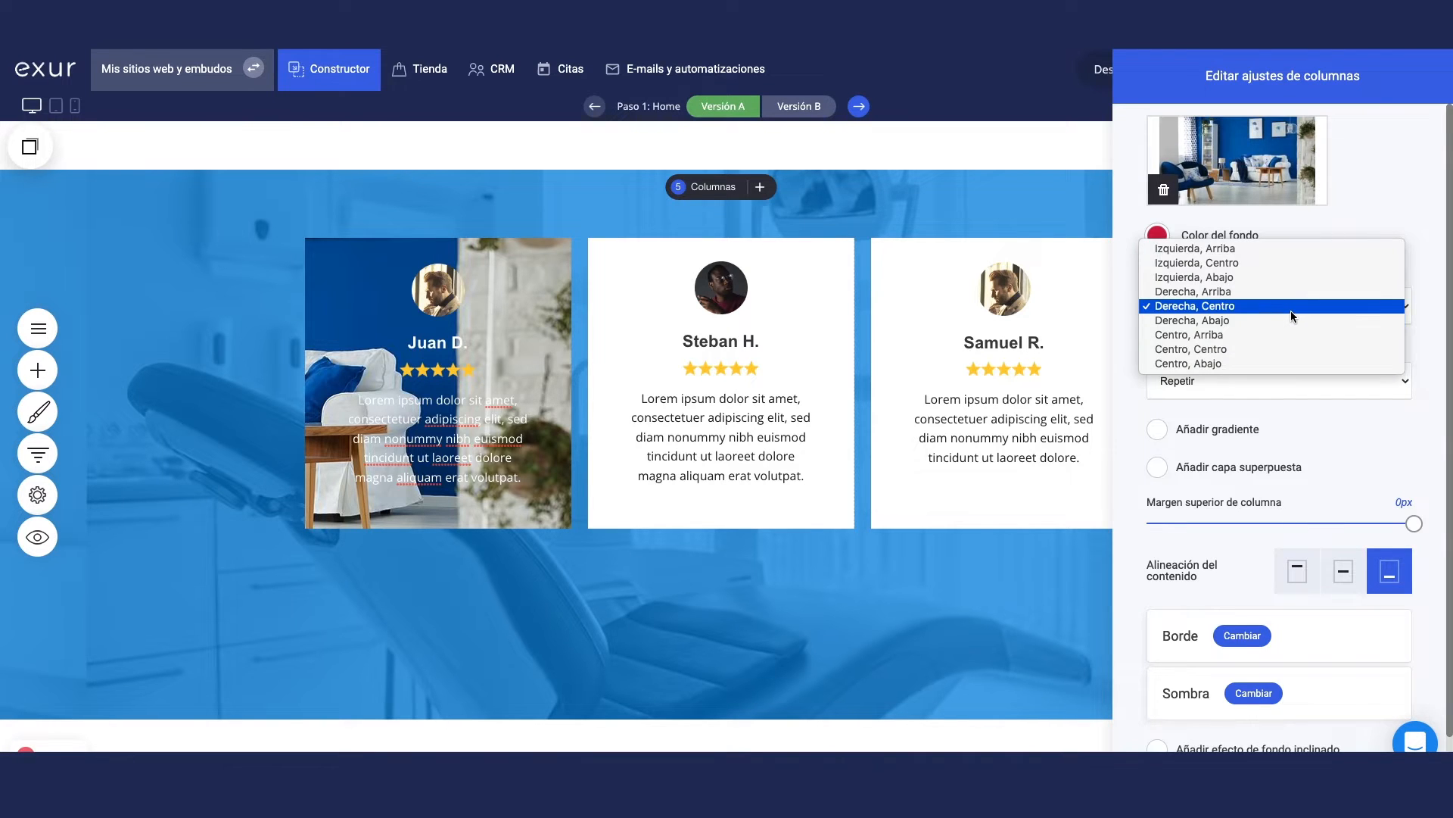
pyautogui.click(1285, 325)
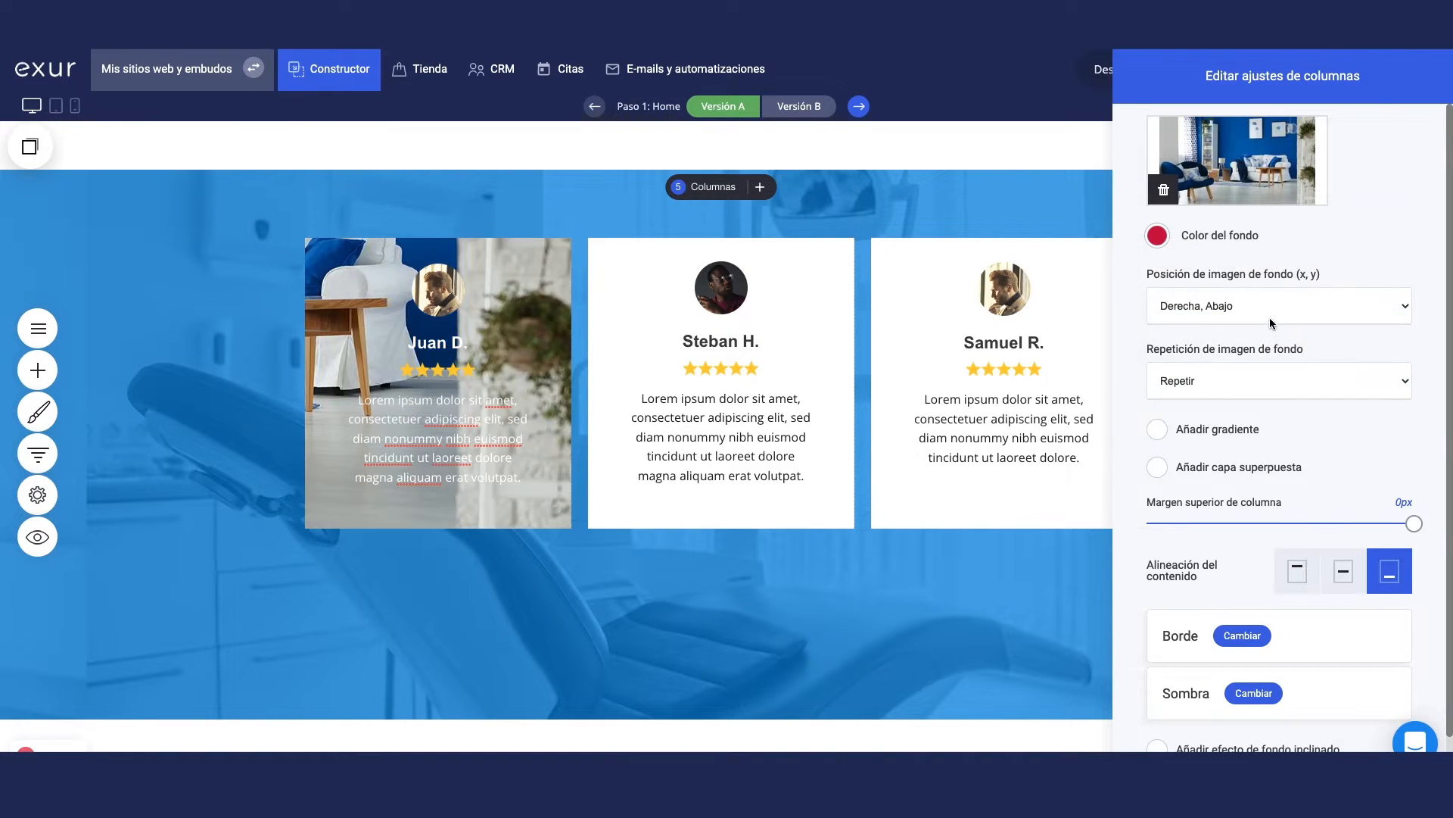
# Step: Set the background image position of the first testimonial column to Centro, Arriba
pyautogui.click(1279, 322)
pyautogui.click(1268, 321)
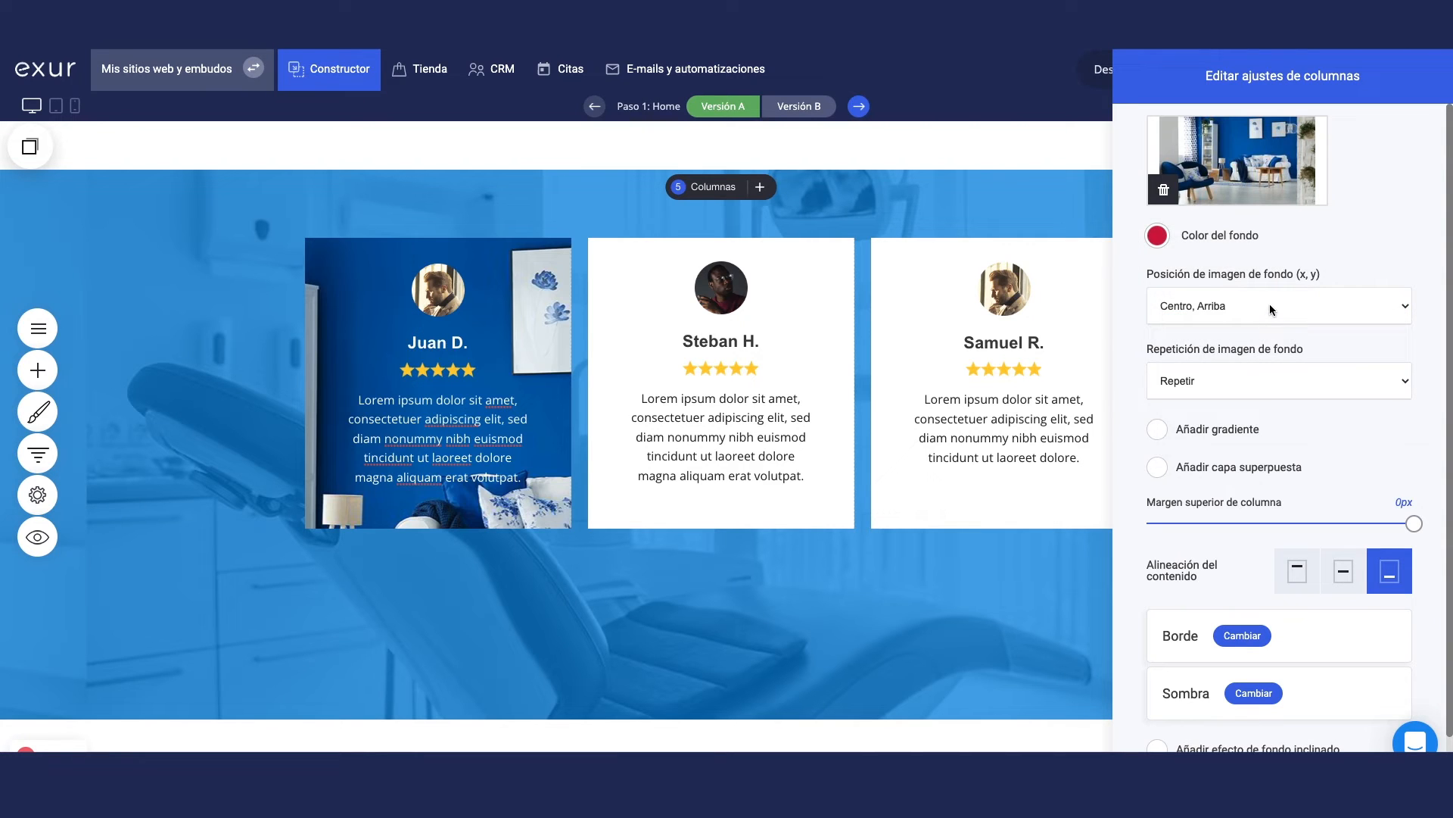
pyautogui.click(1269, 303)
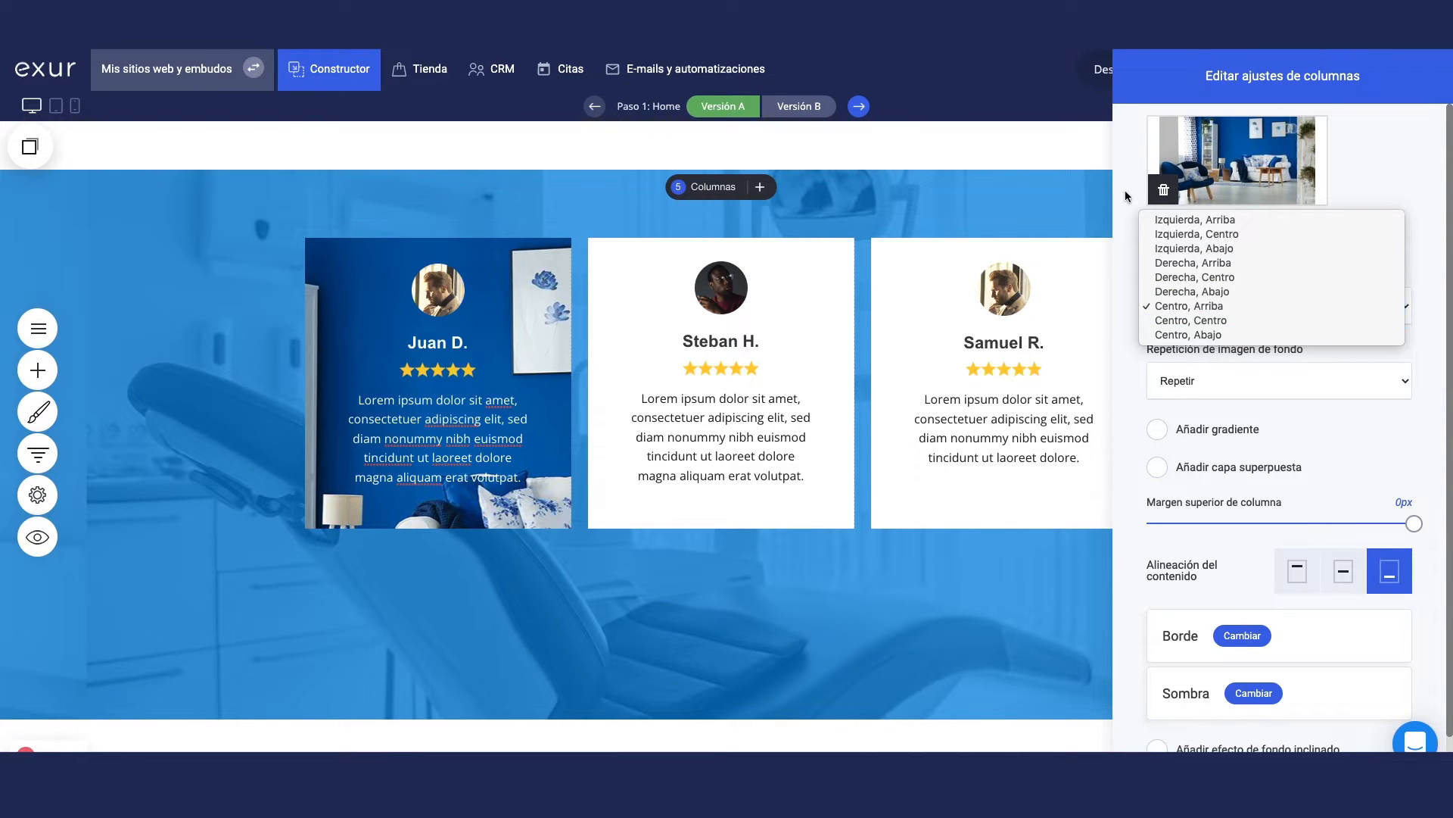
pyautogui.click(1227, 308)
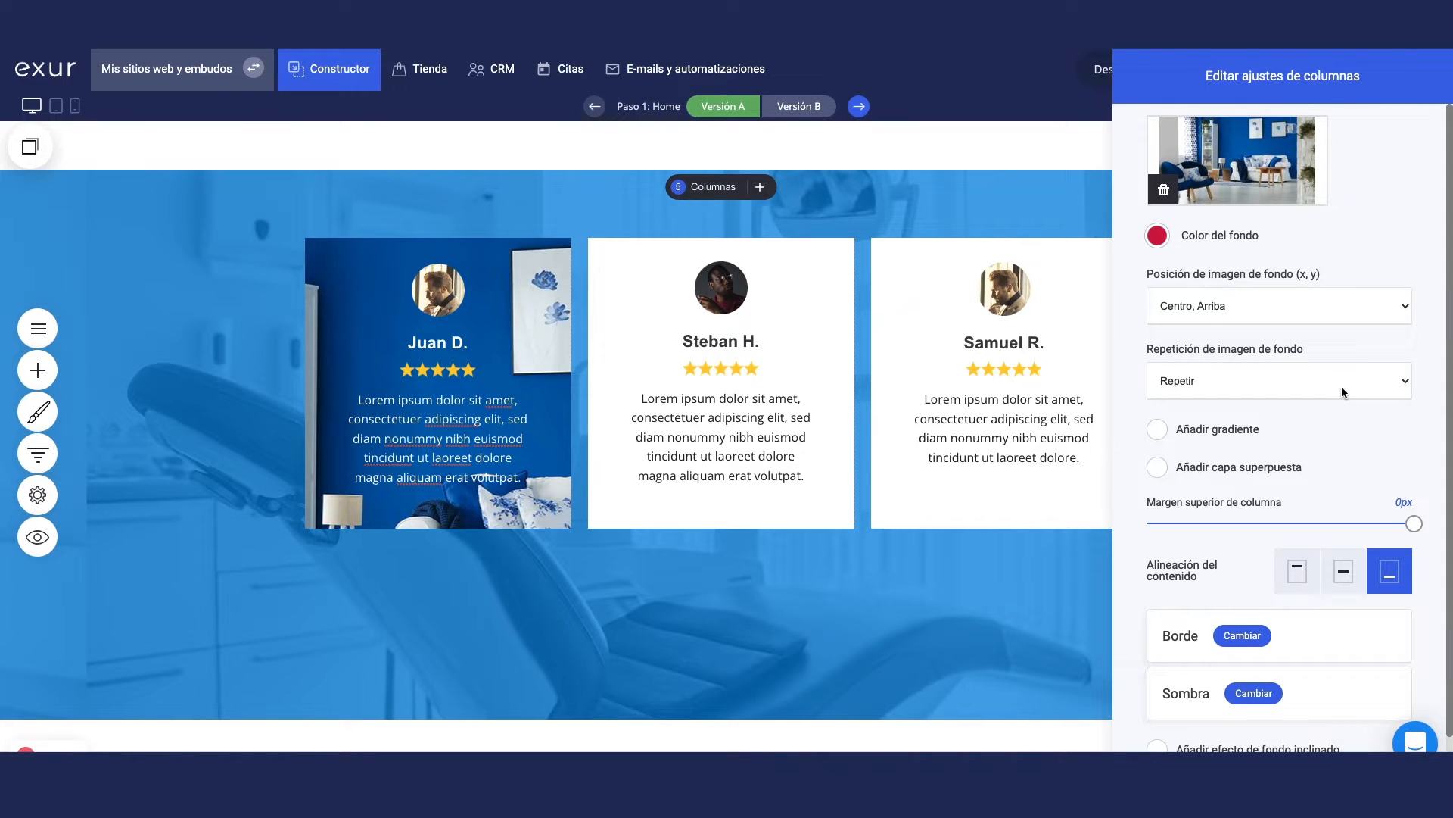
# Step: Try the background image repetition options Repetir horizontalmente and Repetir verticalmente on the first testimonial column
pyautogui.click(1303, 385)
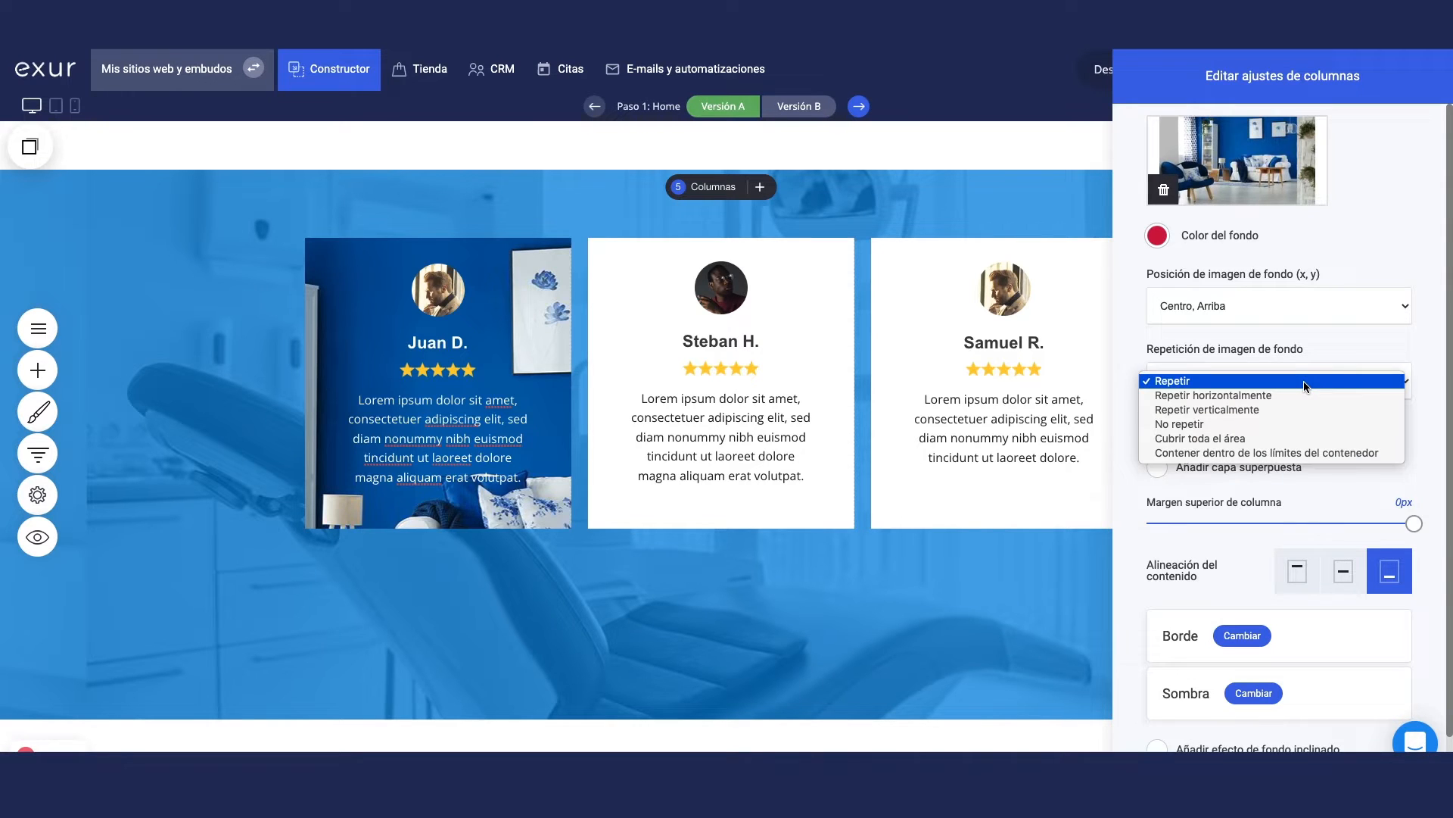
pyautogui.click(1302, 380)
pyautogui.click(1287, 381)
pyautogui.click(1284, 396)
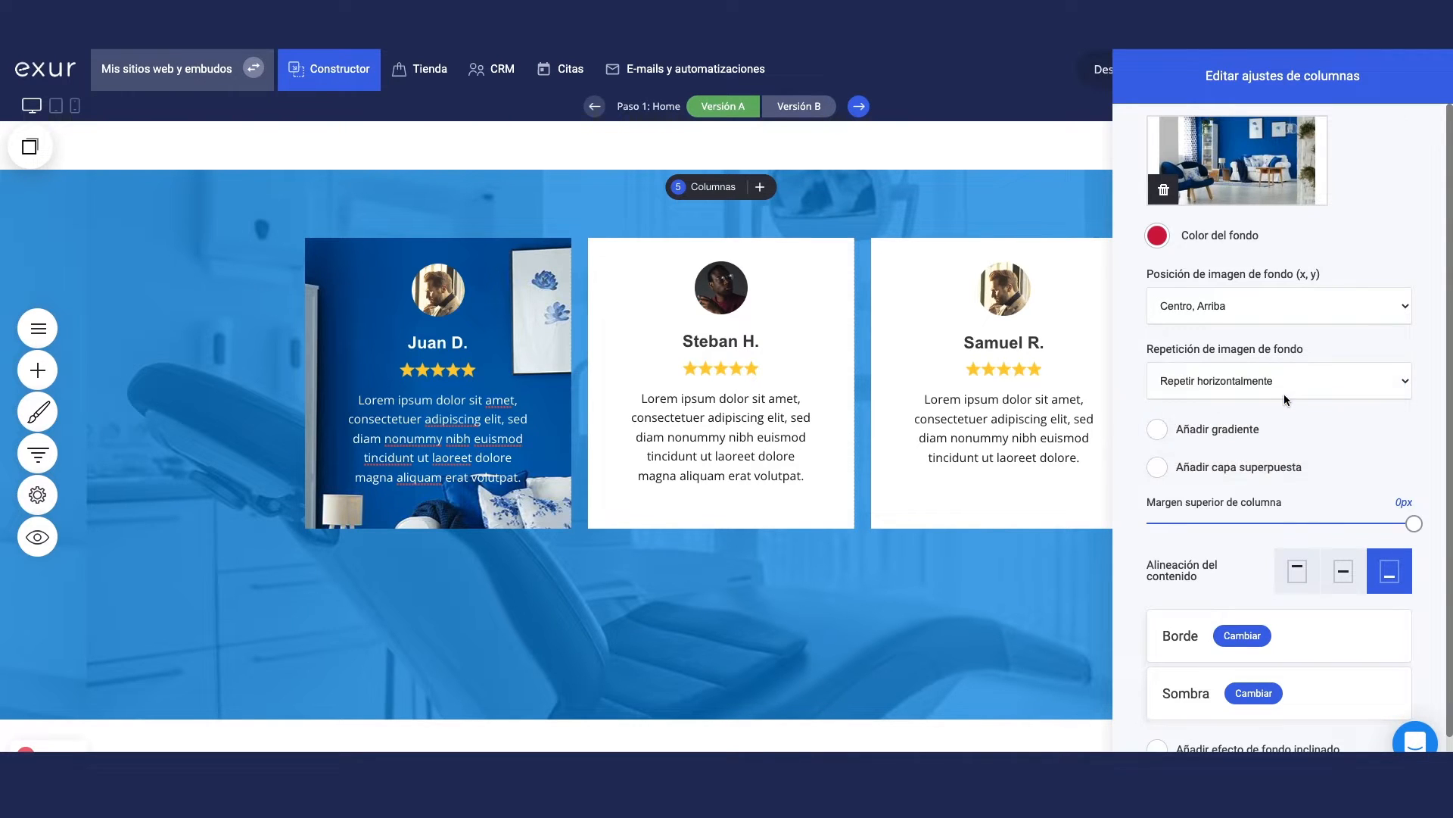
pyautogui.click(1284, 394)
pyautogui.click(1284, 396)
# Step: Try the No repetir option for the column's background image and return the repetition to Repetir
pyautogui.click(1283, 395)
pyautogui.click(1279, 394)
pyautogui.click(1279, 395)
pyautogui.click(1375, 375)
pyautogui.click(1375, 365)
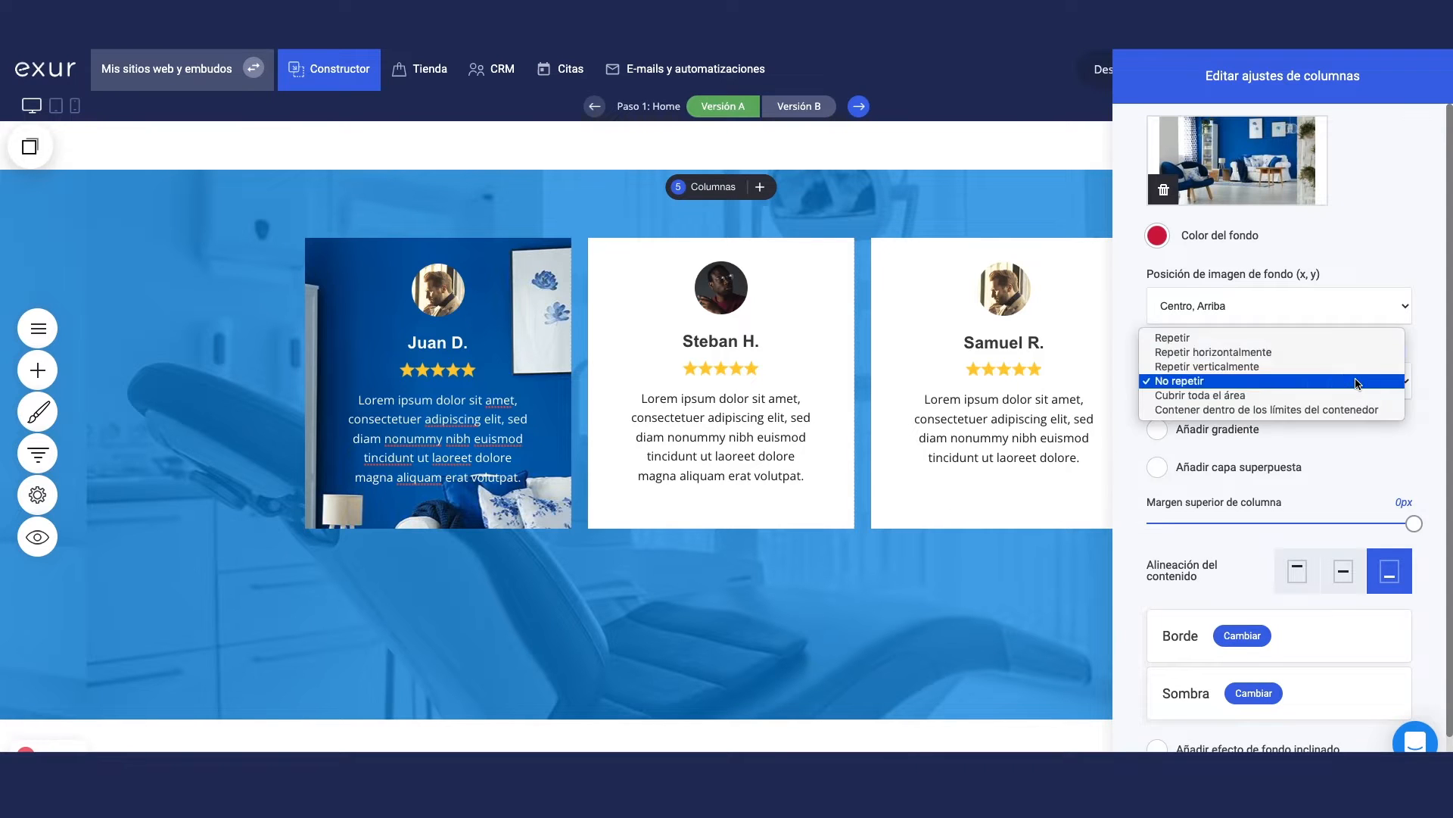
pyautogui.click(1328, 333)
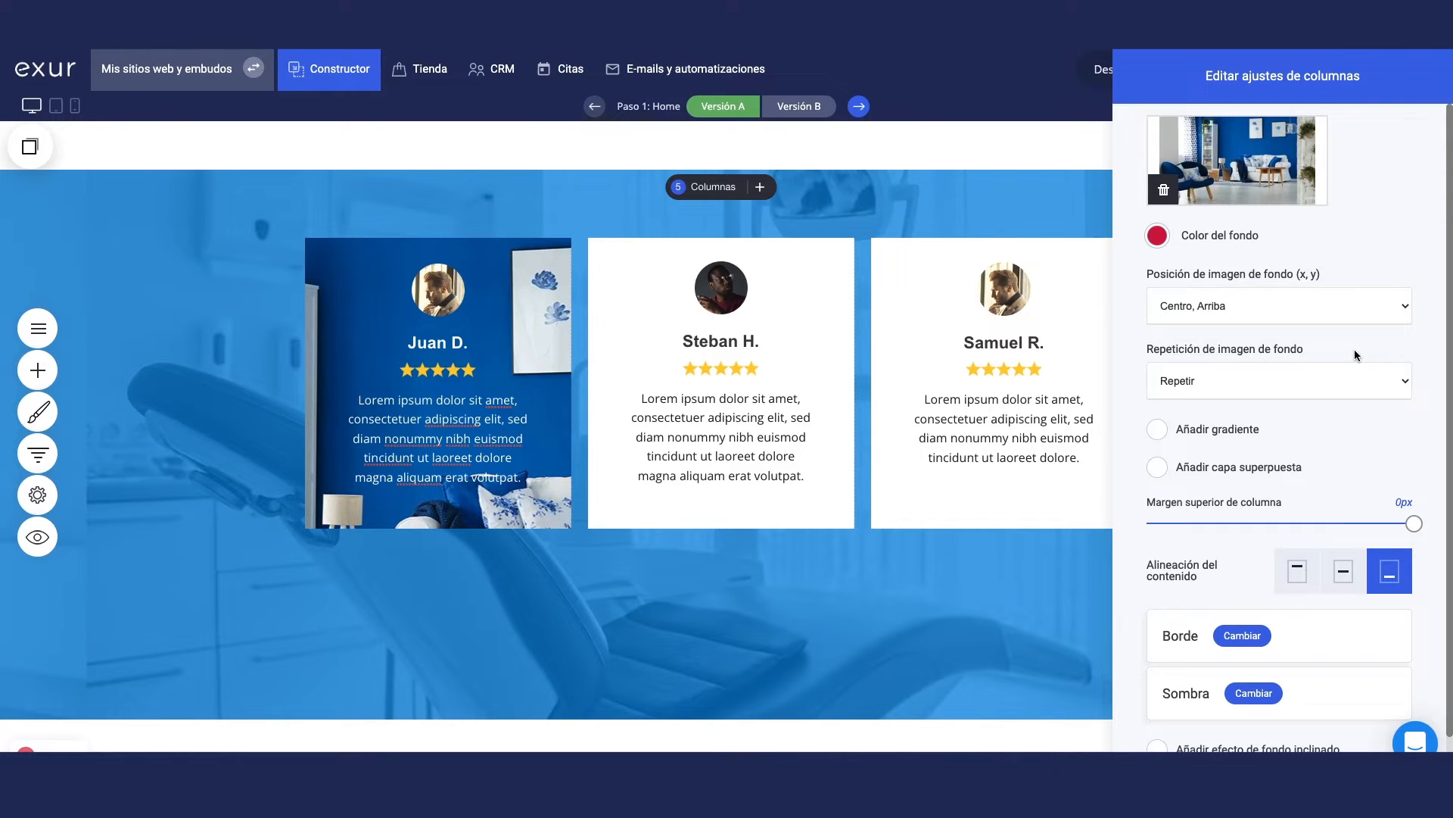
# Step: Compare the background repetition options Cubrir toda el área and No repetir, and switch back to Repetir
pyautogui.click(1352, 375)
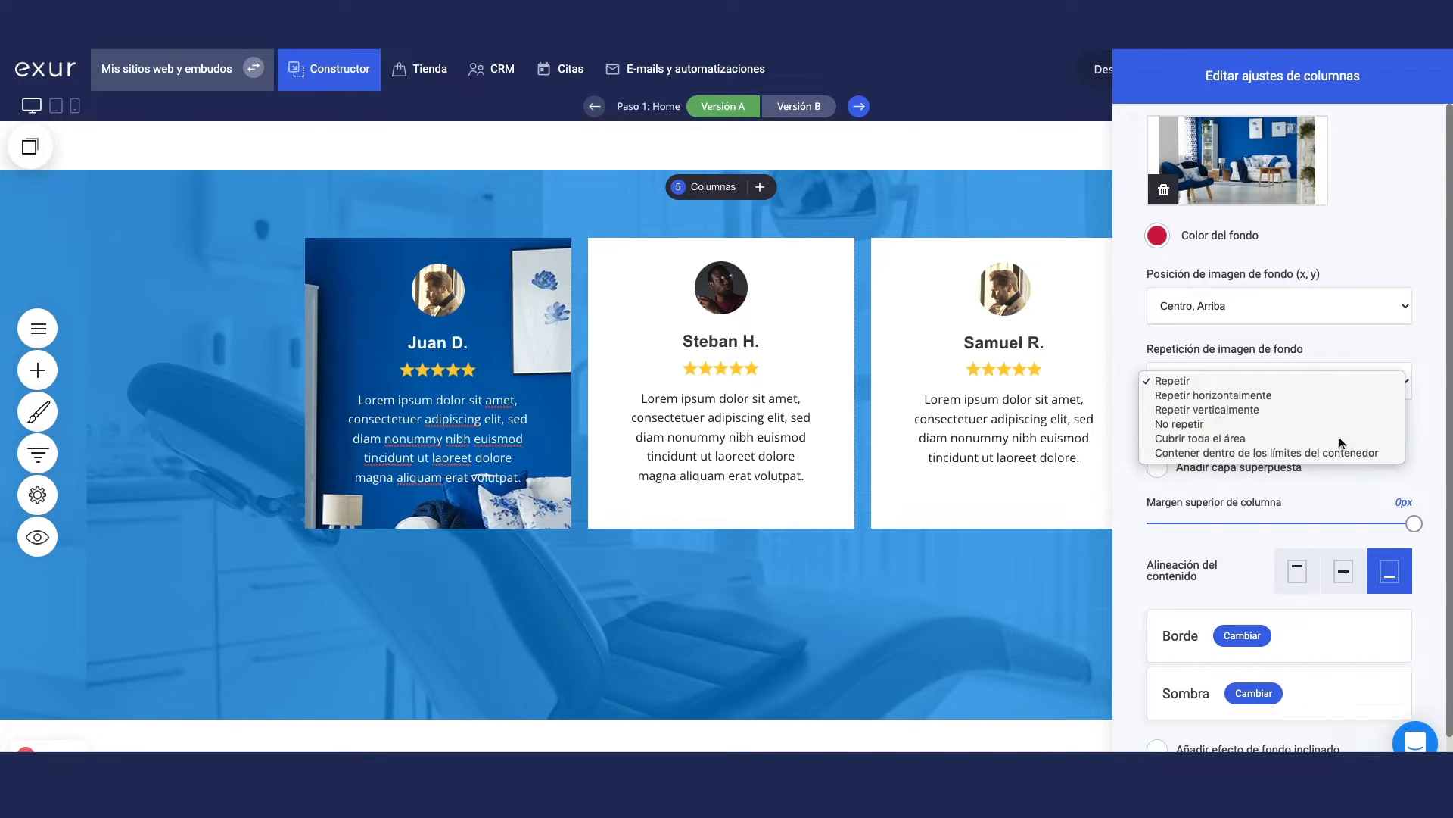
pyautogui.click(1339, 437)
pyautogui.click(1330, 382)
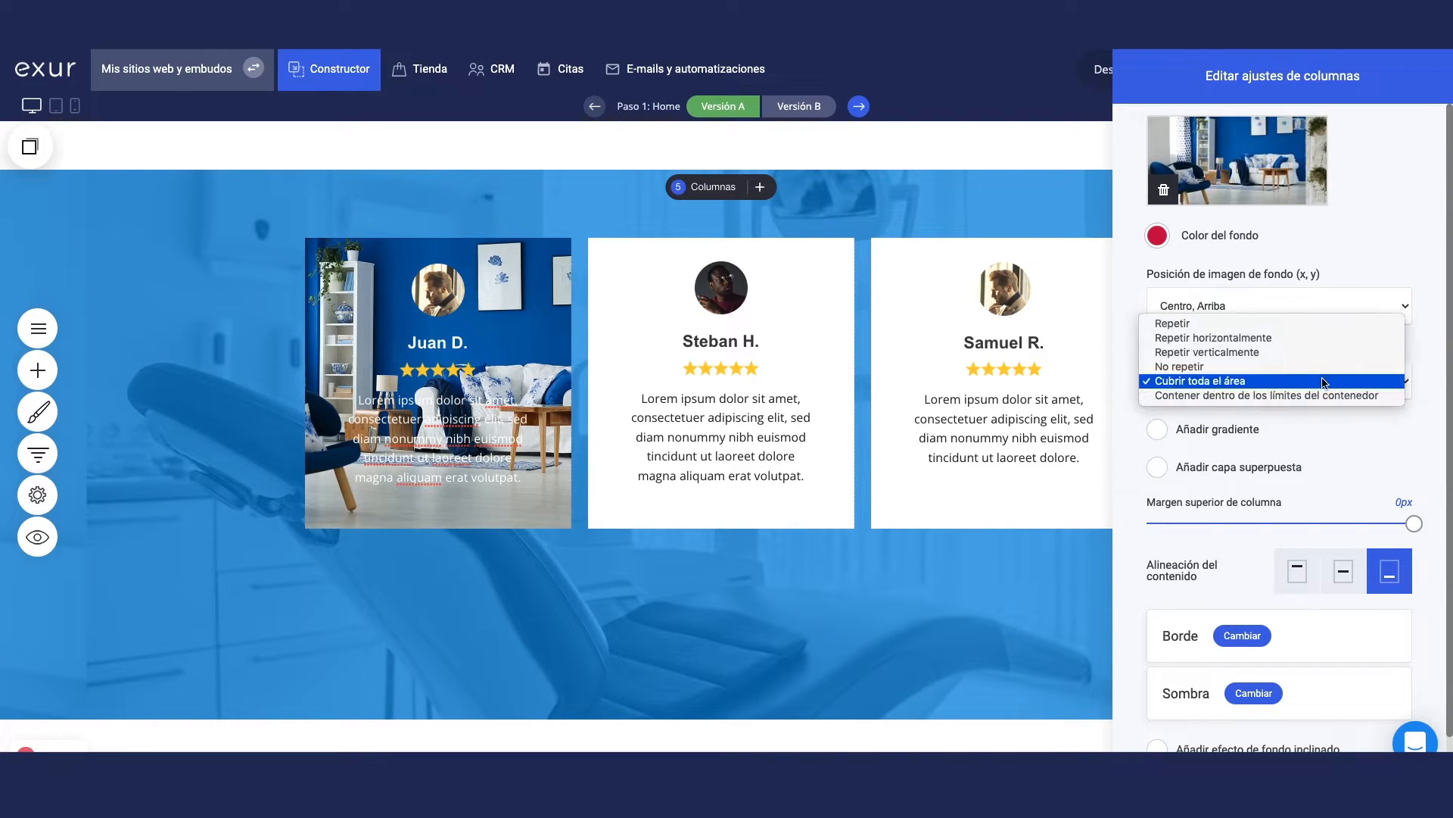
pyautogui.click(1310, 366)
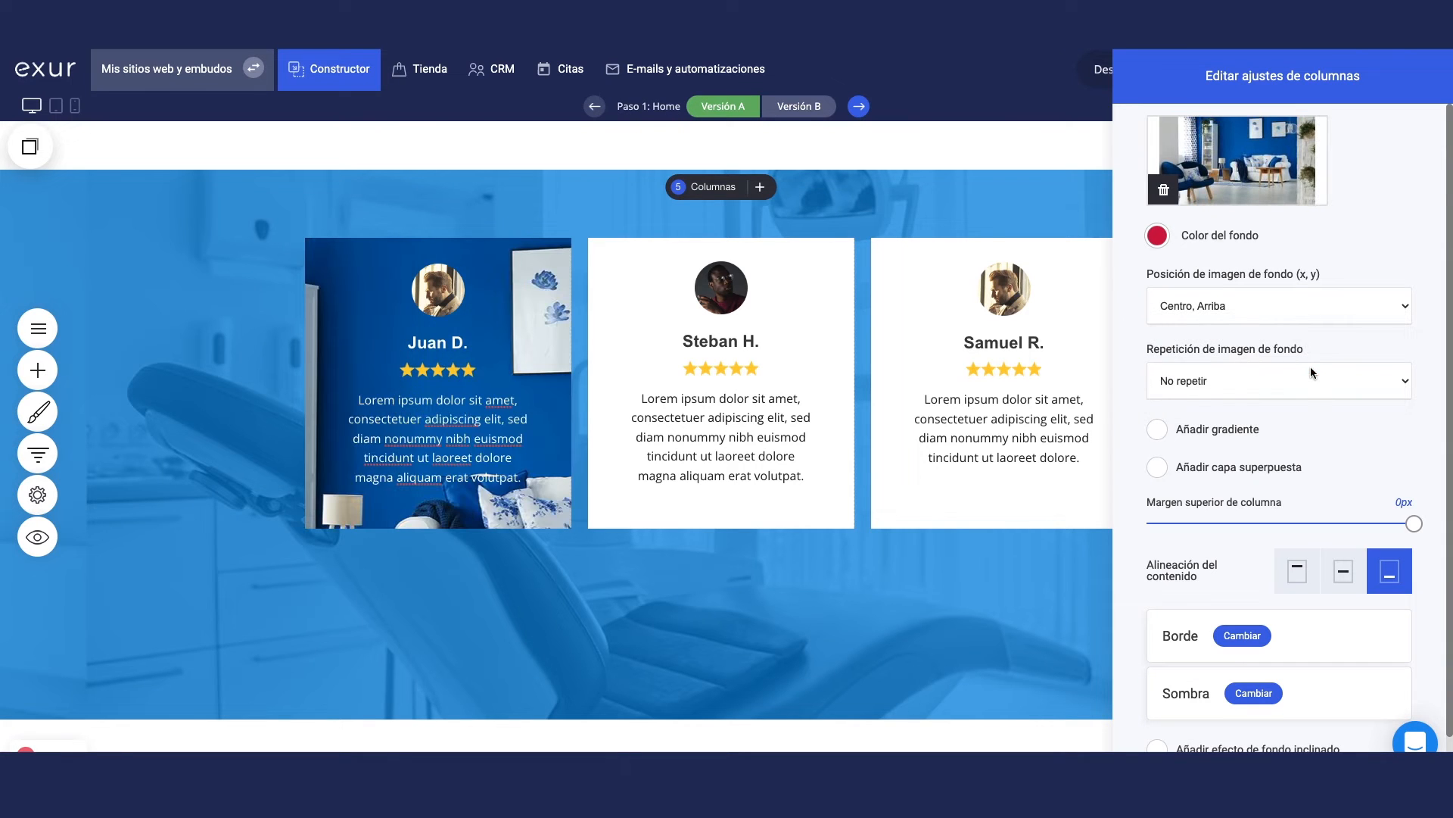
pyautogui.click(1329, 362)
pyautogui.click(1324, 337)
# Step: Set the background image repetition of the first testimonial column to Cubrir toda el área
pyautogui.click(1266, 379)
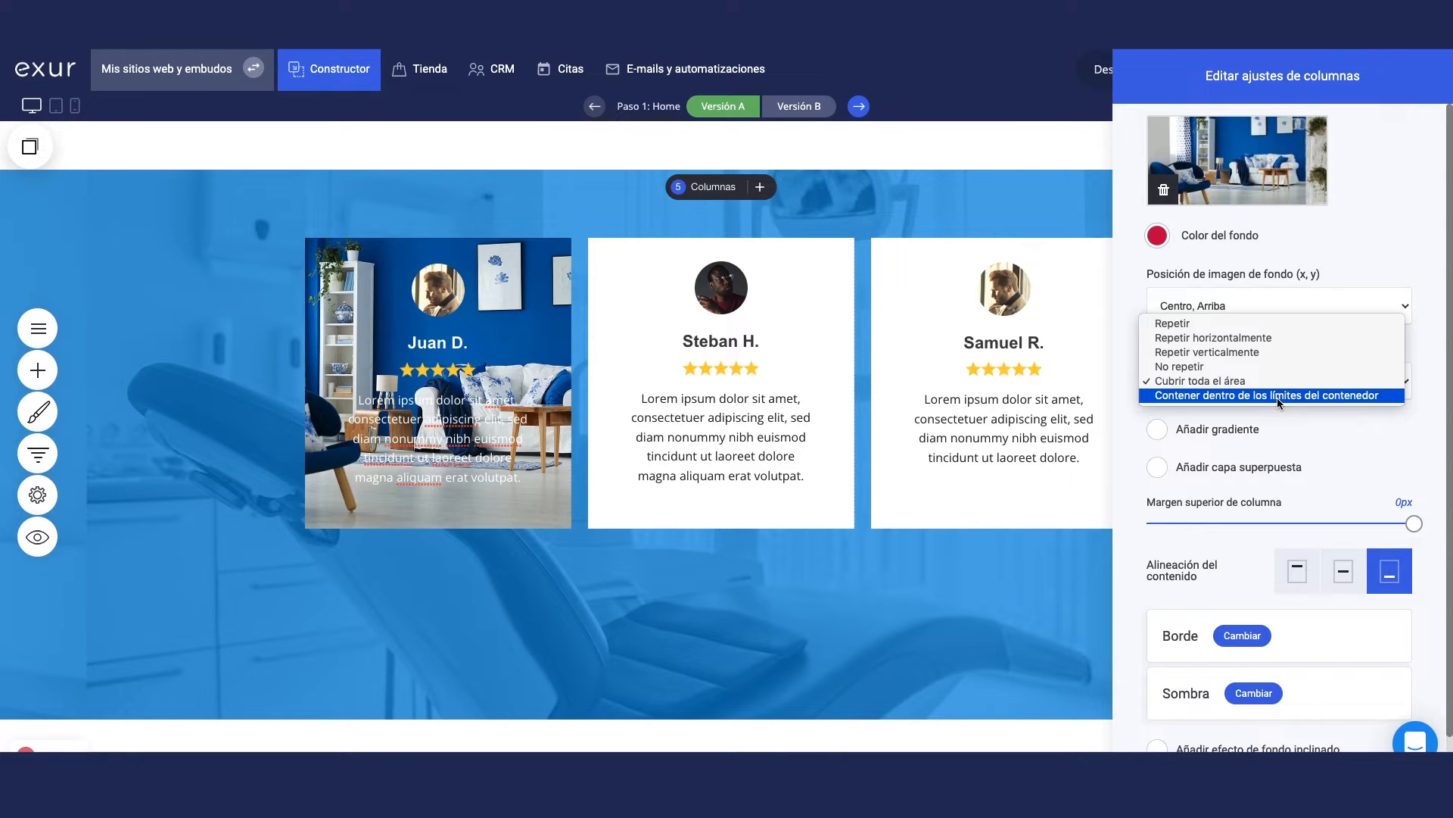
pyautogui.press('Escape')
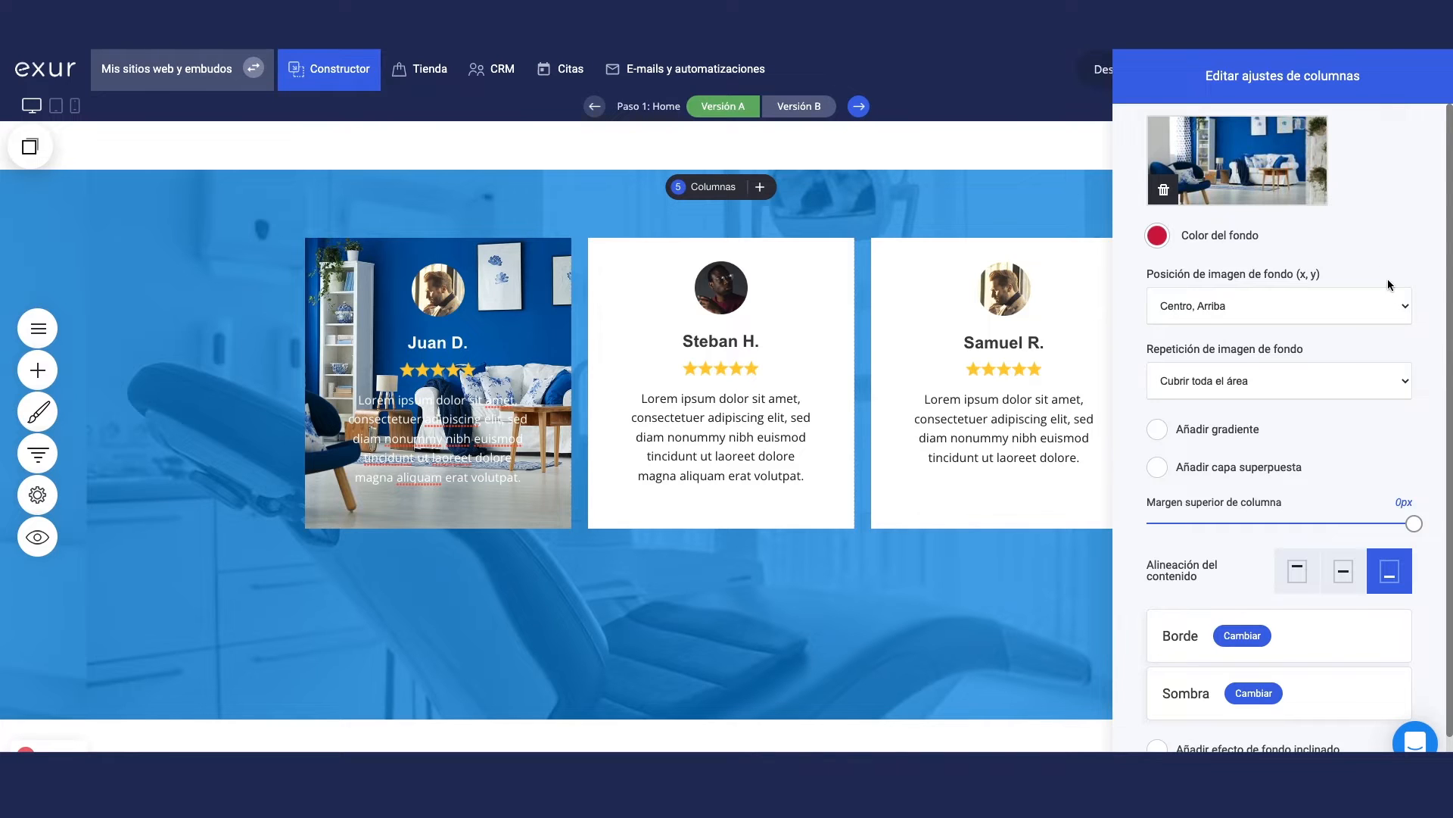
# Step: Try the repetition option Contener dentro de los límites del contenedor for the column's background image, and switch back to Repetir
pyautogui.click(1324, 381)
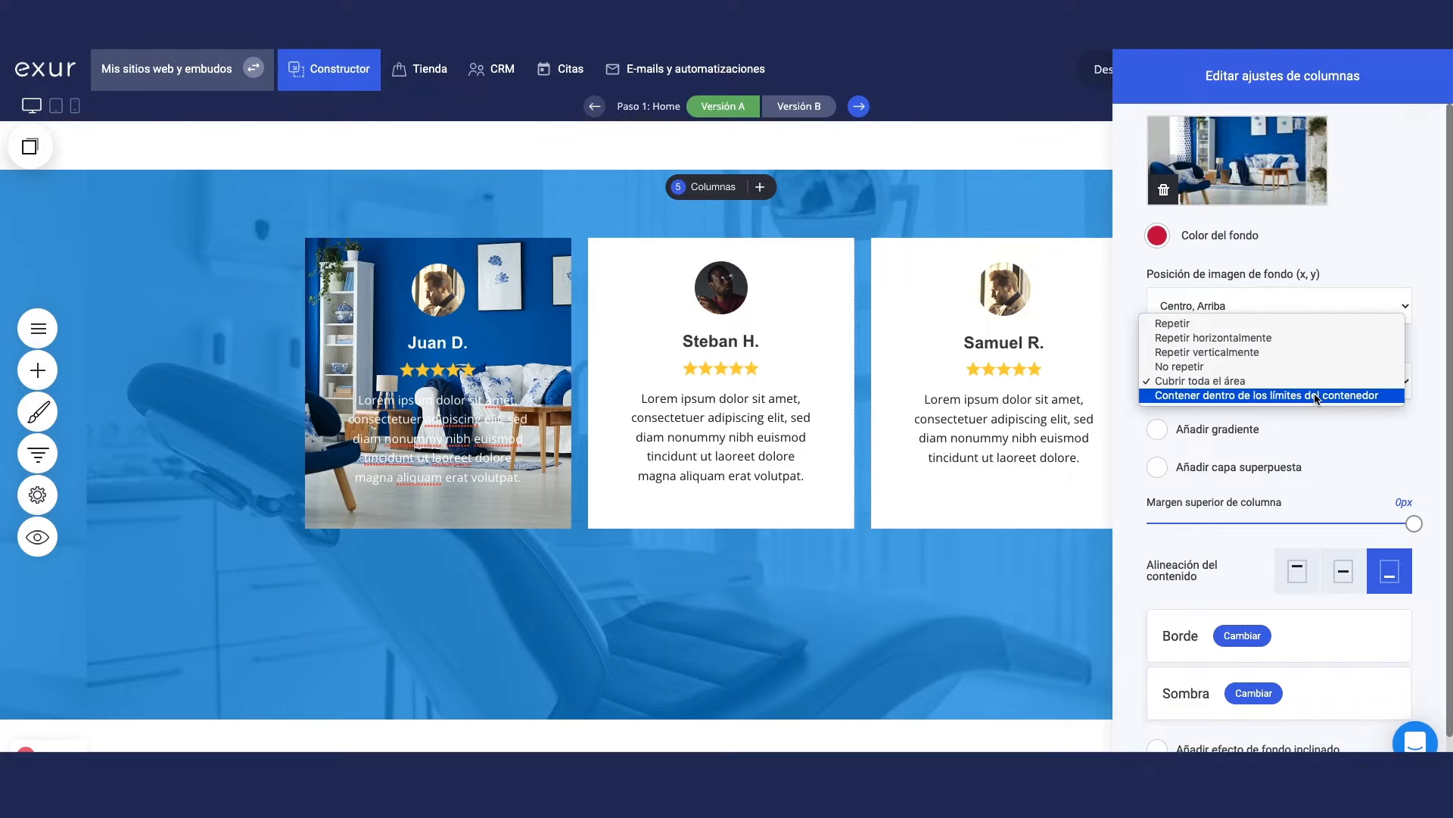
pyautogui.click(1318, 395)
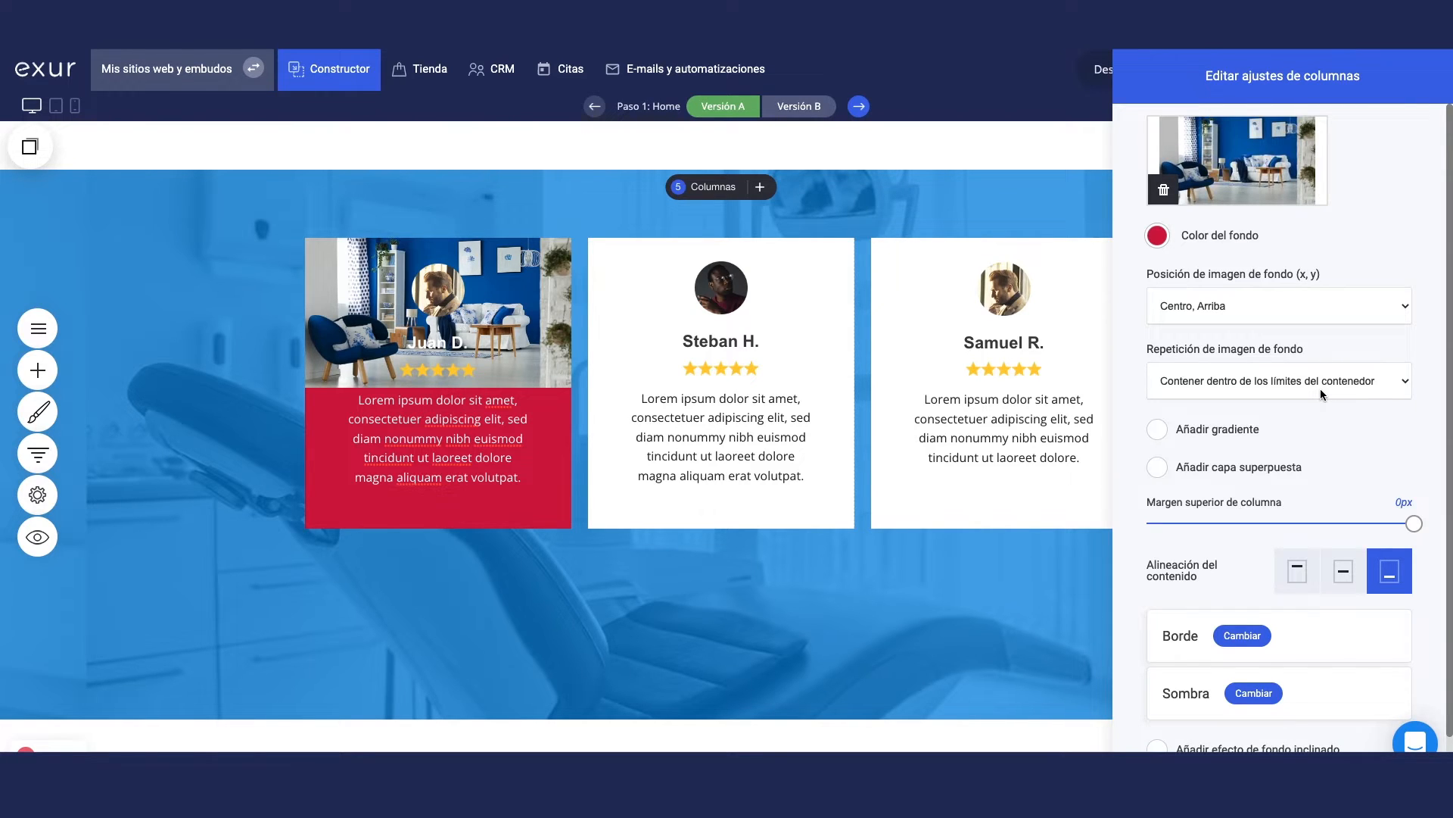
pyautogui.click(1348, 377)
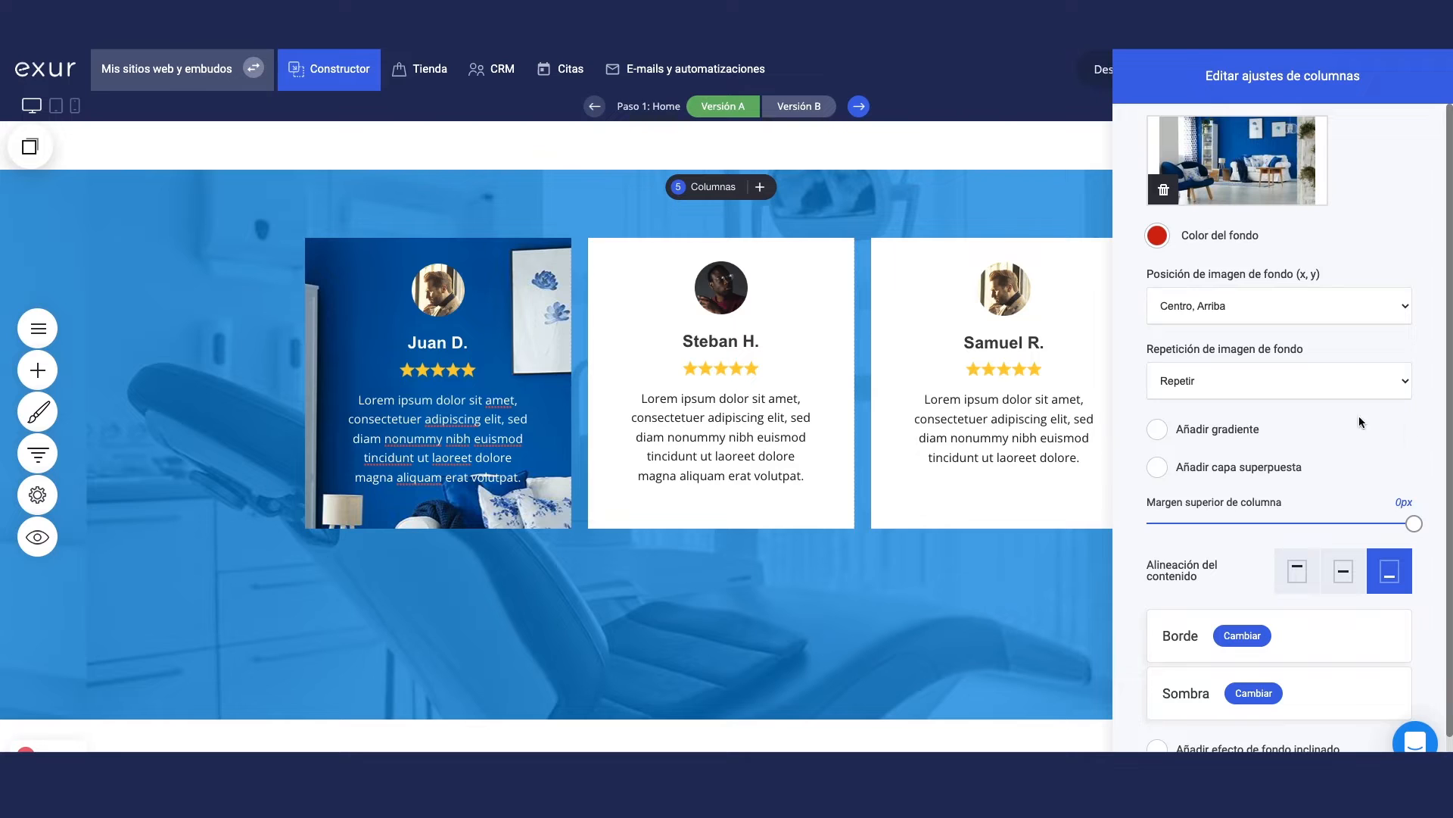
# Step: Add a gradient to the first testimonial column's background and set its initial color to dark blue #0F227E
pyautogui.click(1158, 430)
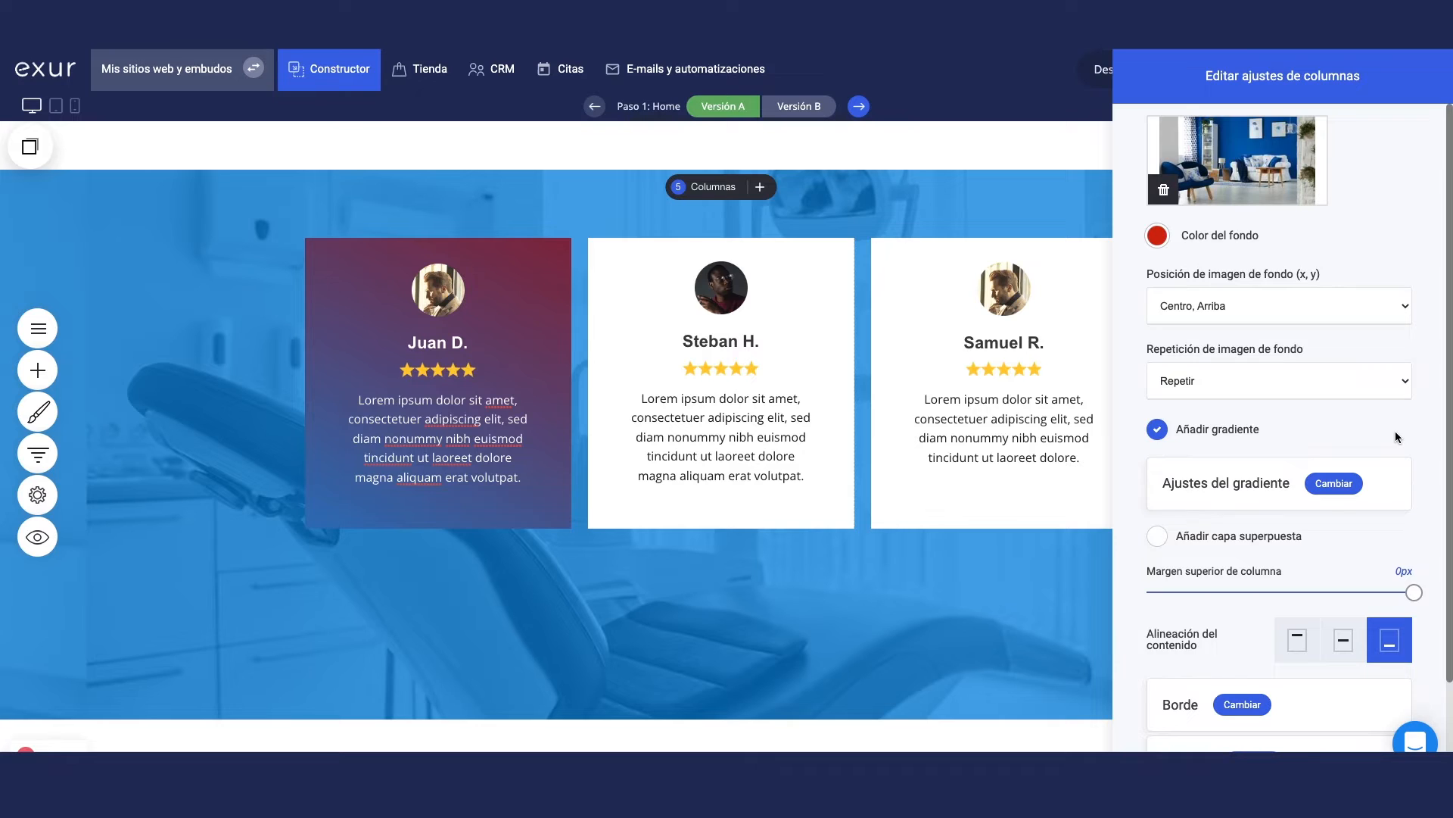
pyautogui.click(1347, 491)
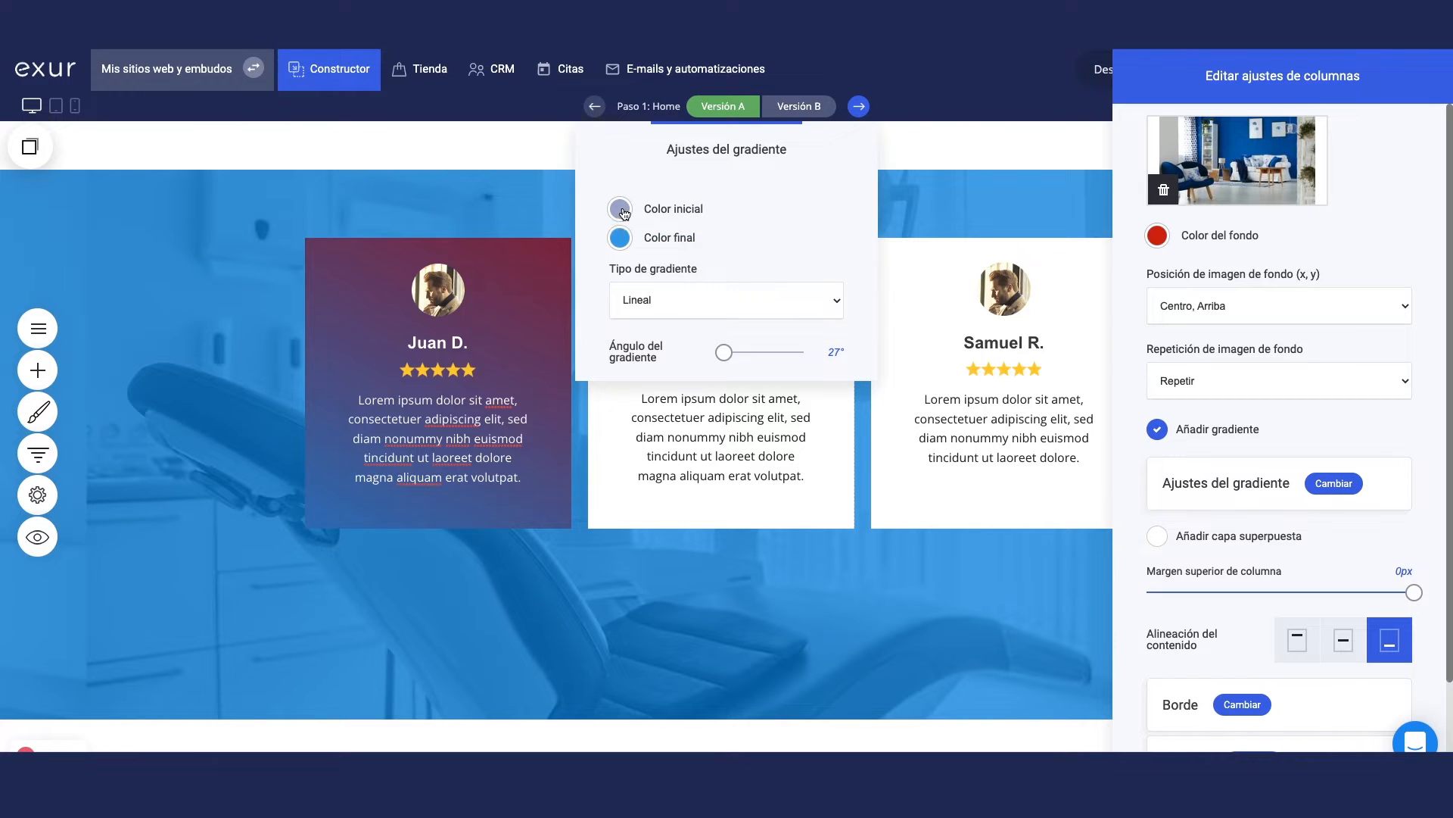
pyautogui.click(620, 210)
pyautogui.click(657, 529)
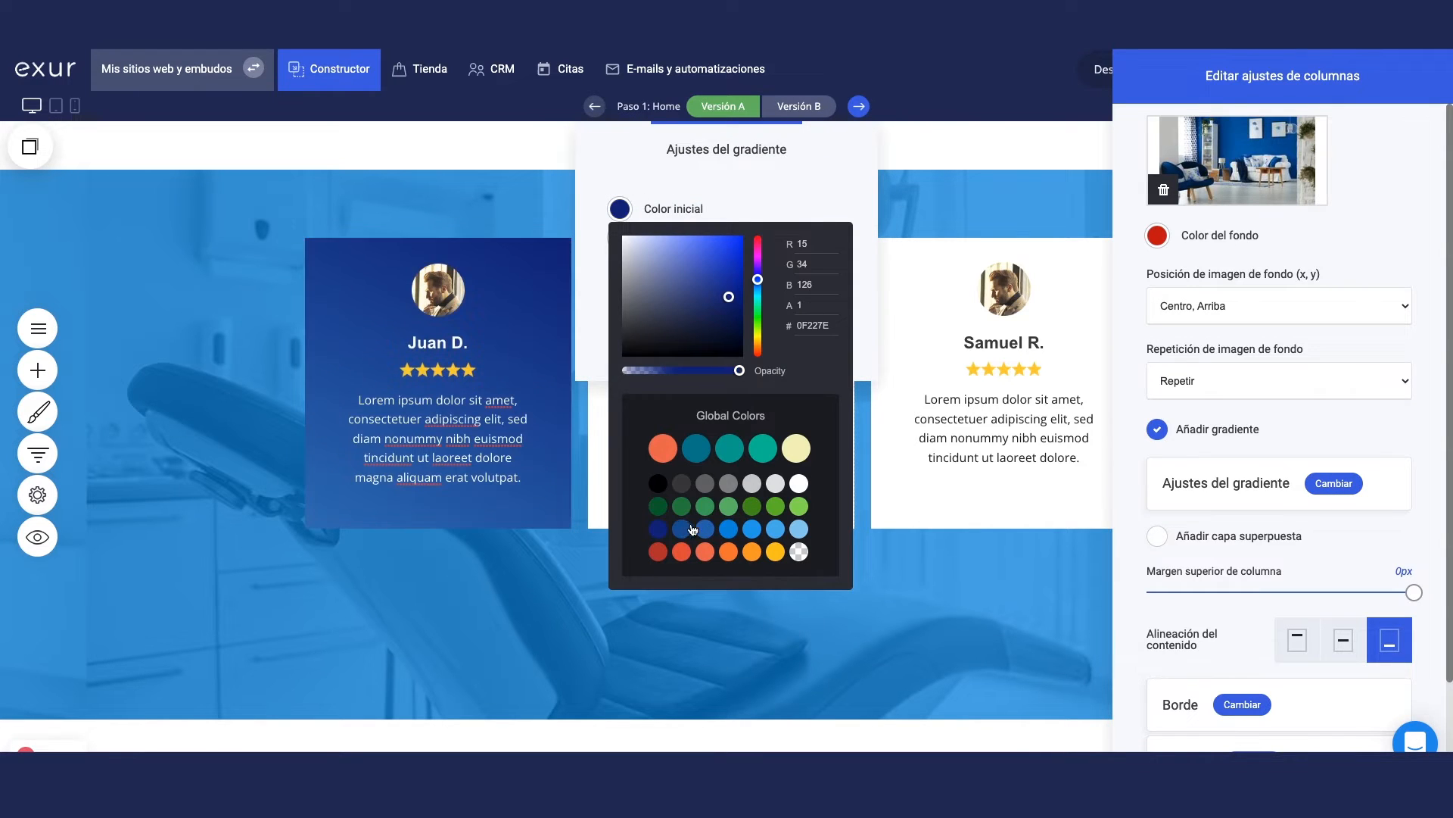
pyautogui.click(765, 193)
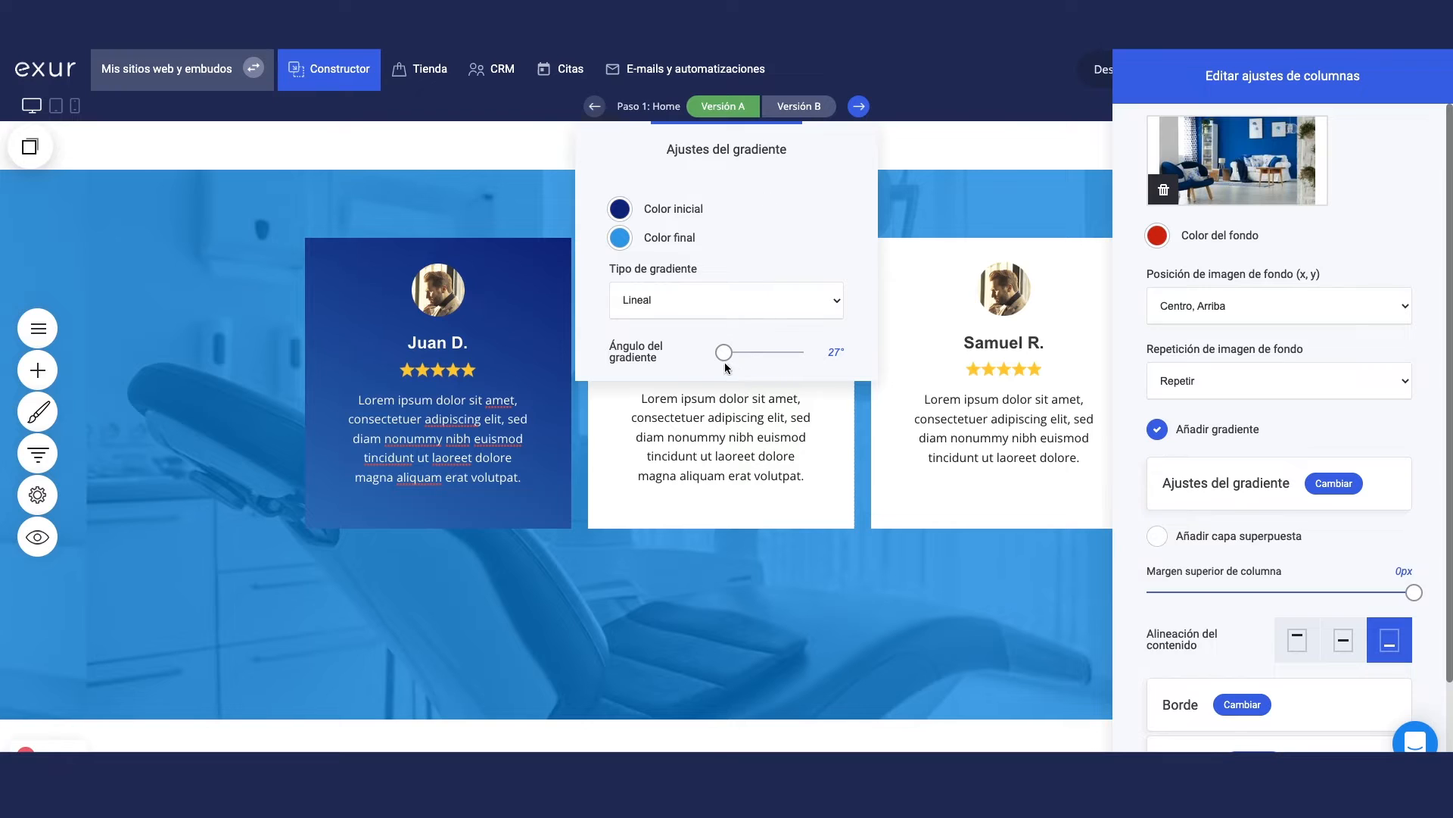
# Step: Set the background gradient's final color to the bright blue swatch #23A3EA at full opacity
pyautogui.click(624, 241)
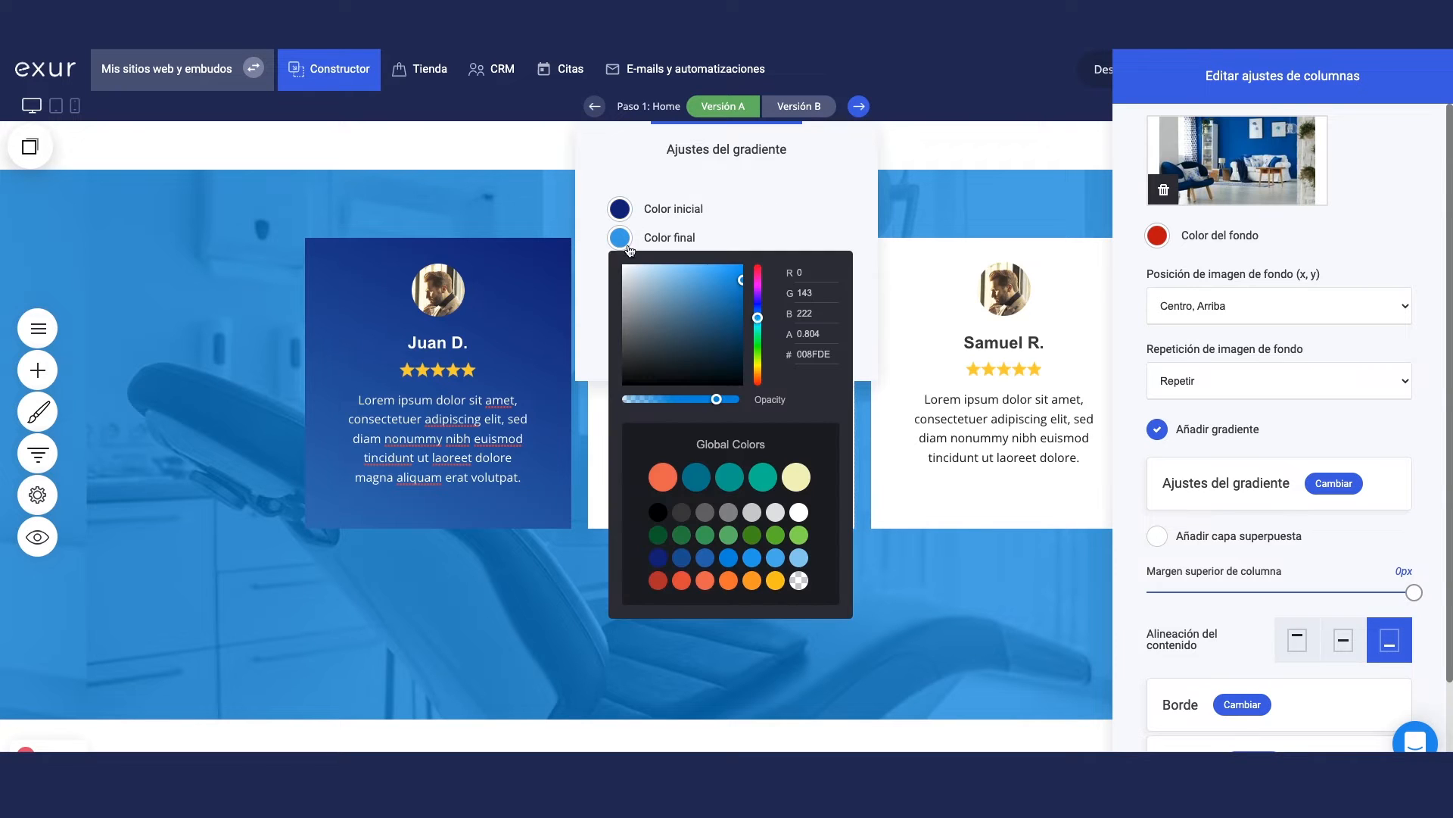
pyautogui.click(754, 560)
pyautogui.click(777, 587)
pyautogui.click(752, 558)
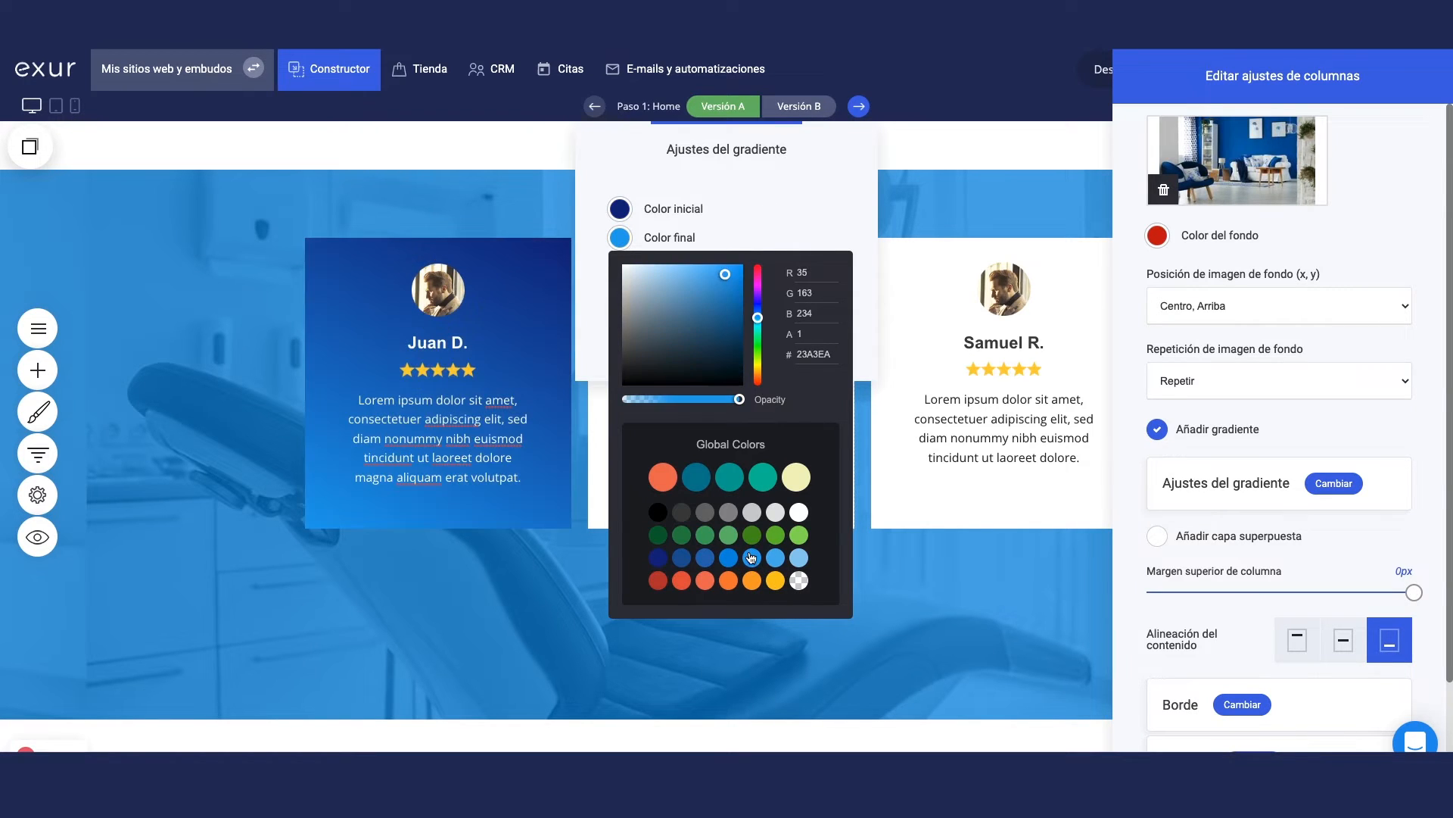
pyautogui.click(763, 202)
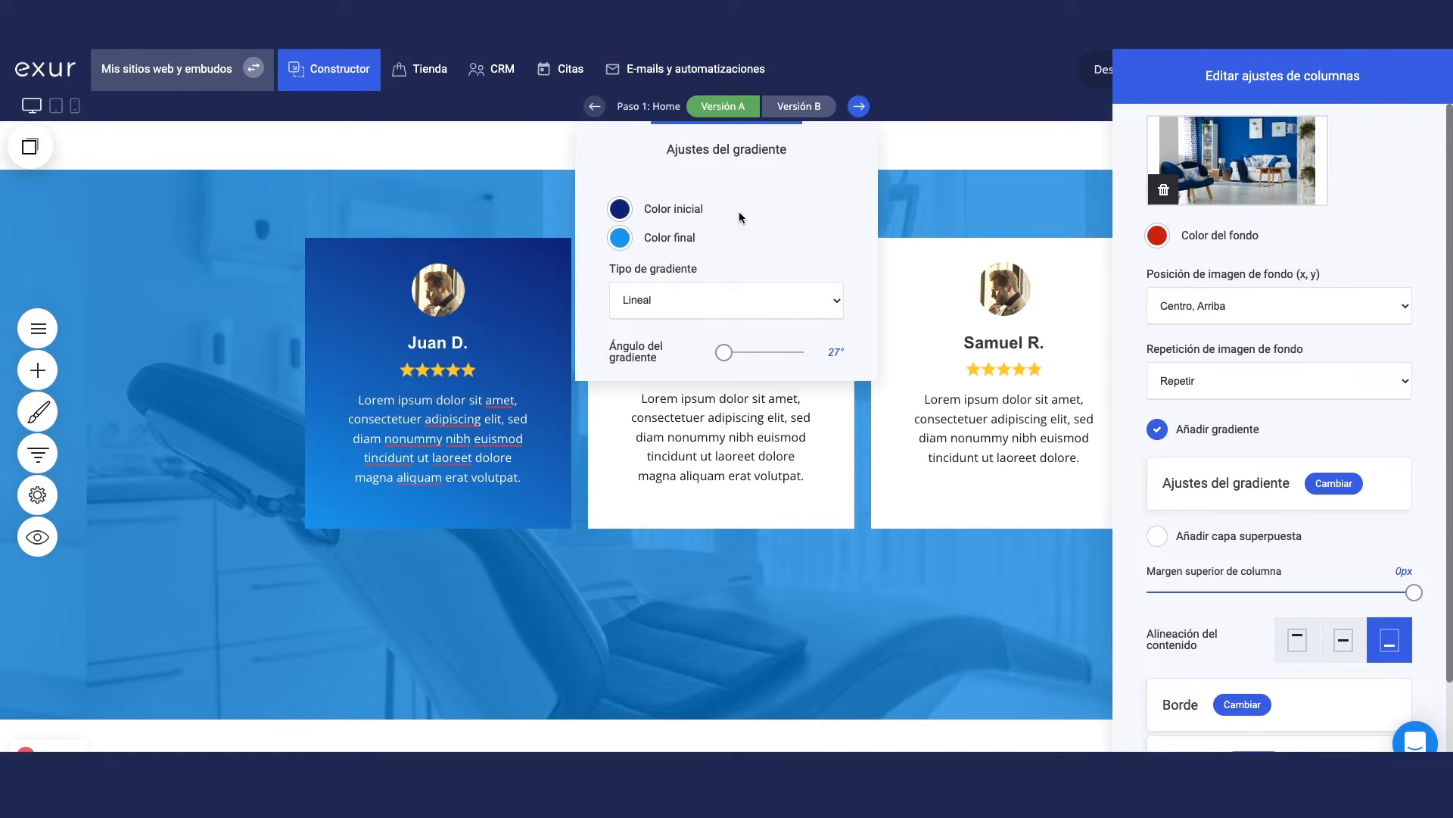
# Step: Keep the background gradient type as Lineal and set its angle to 199°
pyautogui.click(771, 298)
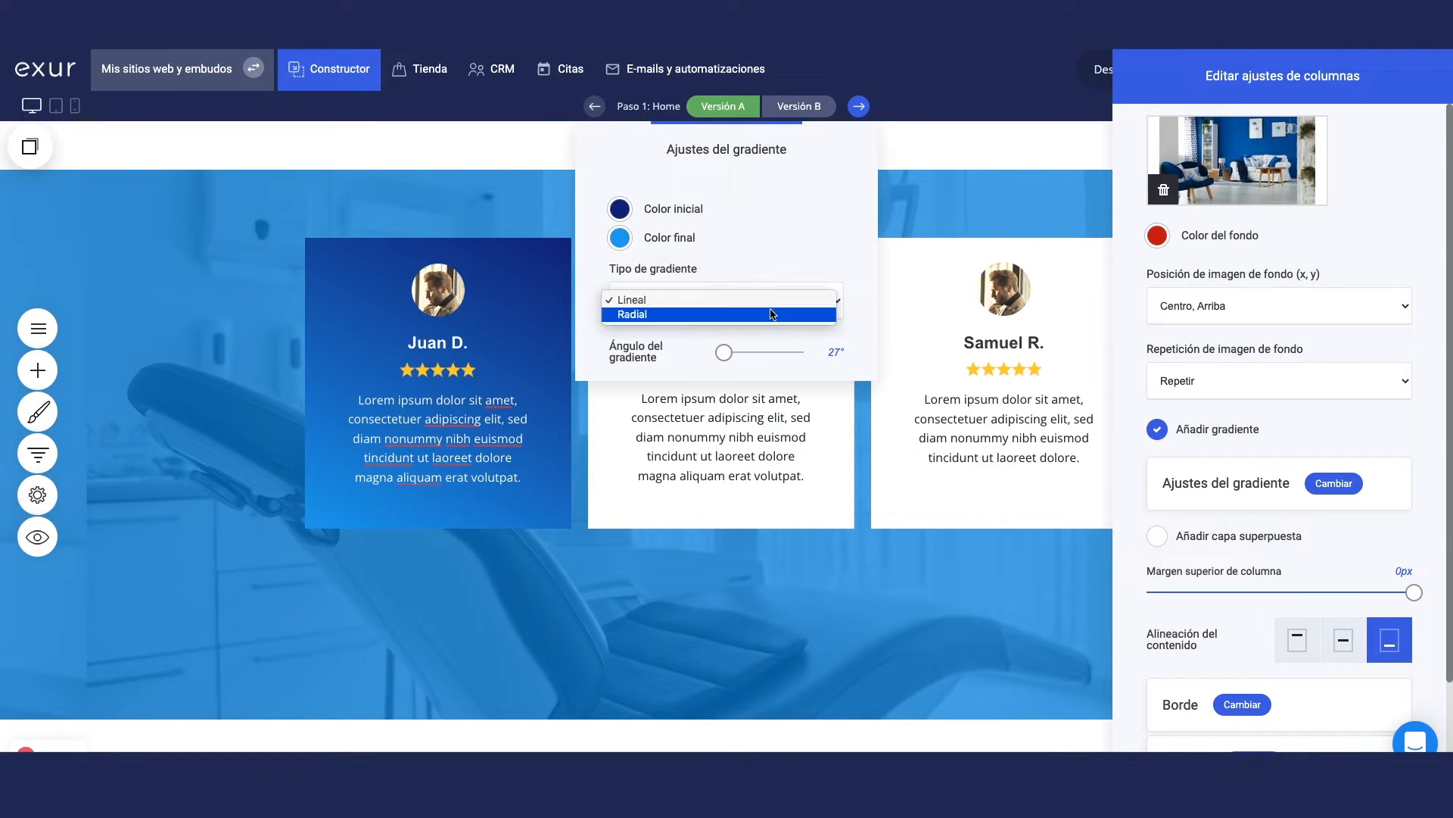
pyautogui.click(770, 301)
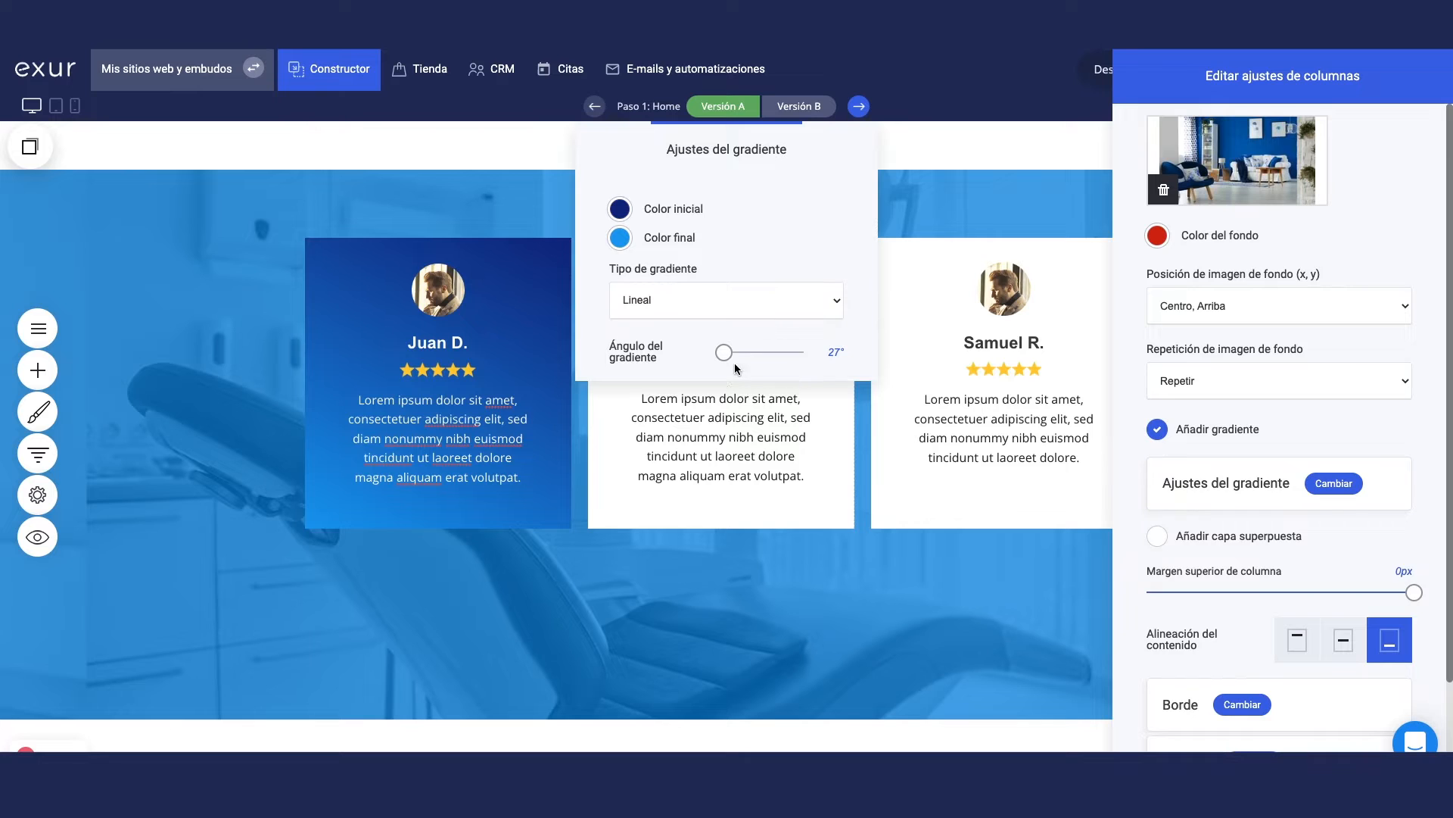
pyautogui.moveTo(725, 352); pyautogui.dragTo(766, 352)
# Step: Try the Radial type for the background gradient, and return it to Lineal with an angle of 205°
pyautogui.click(766, 298)
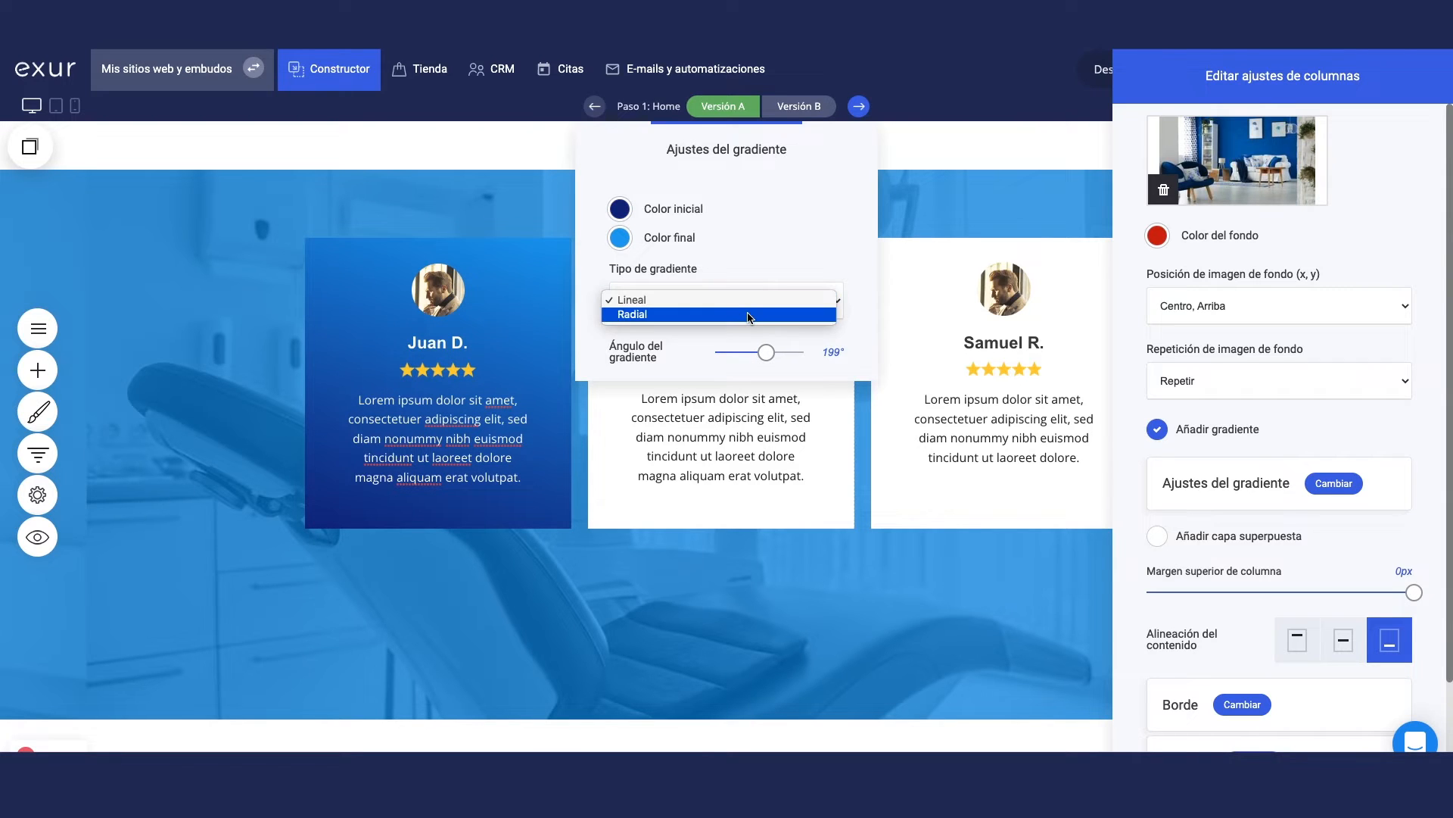
pyautogui.click(747, 314)
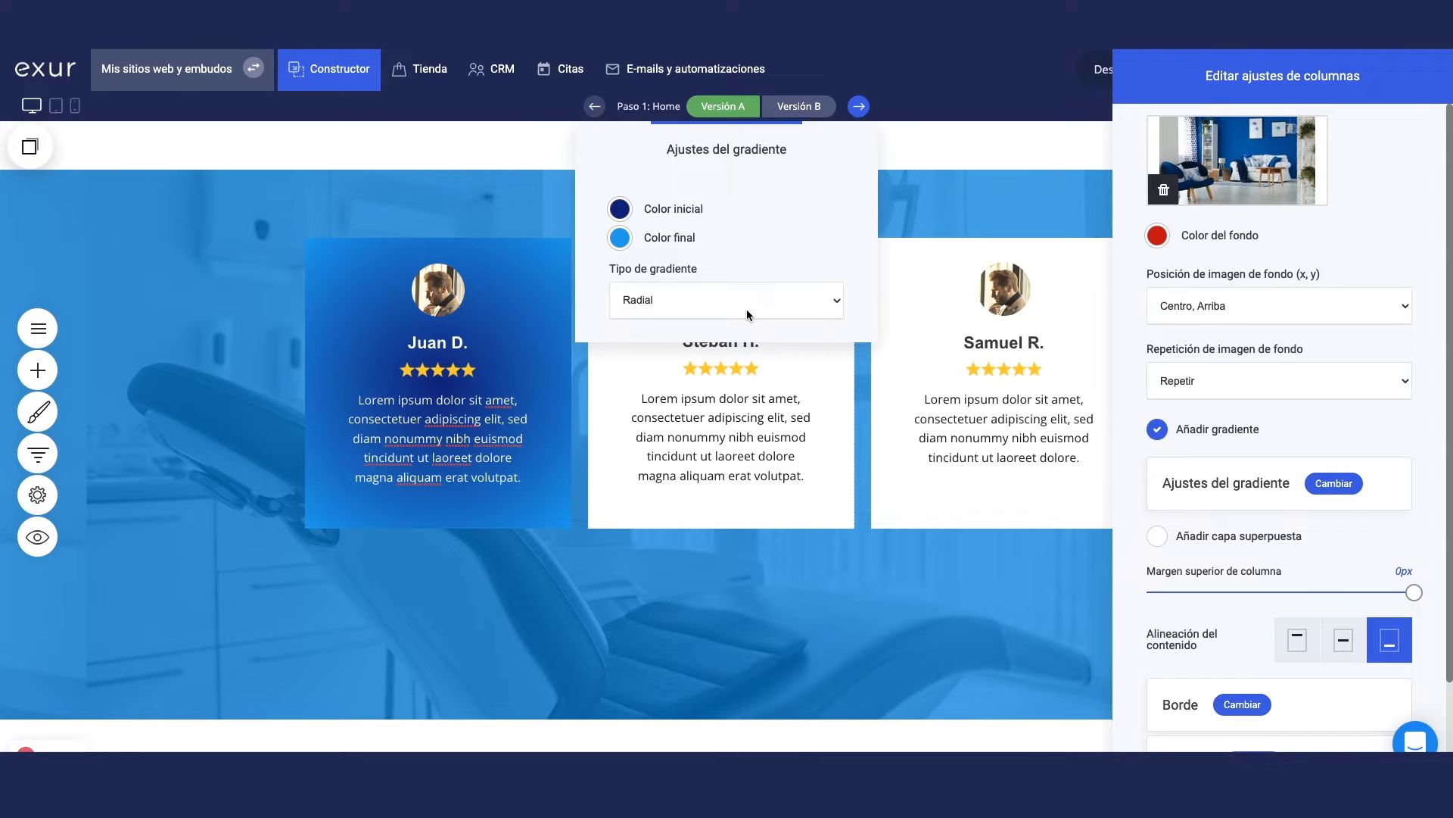
pyautogui.click(730, 306)
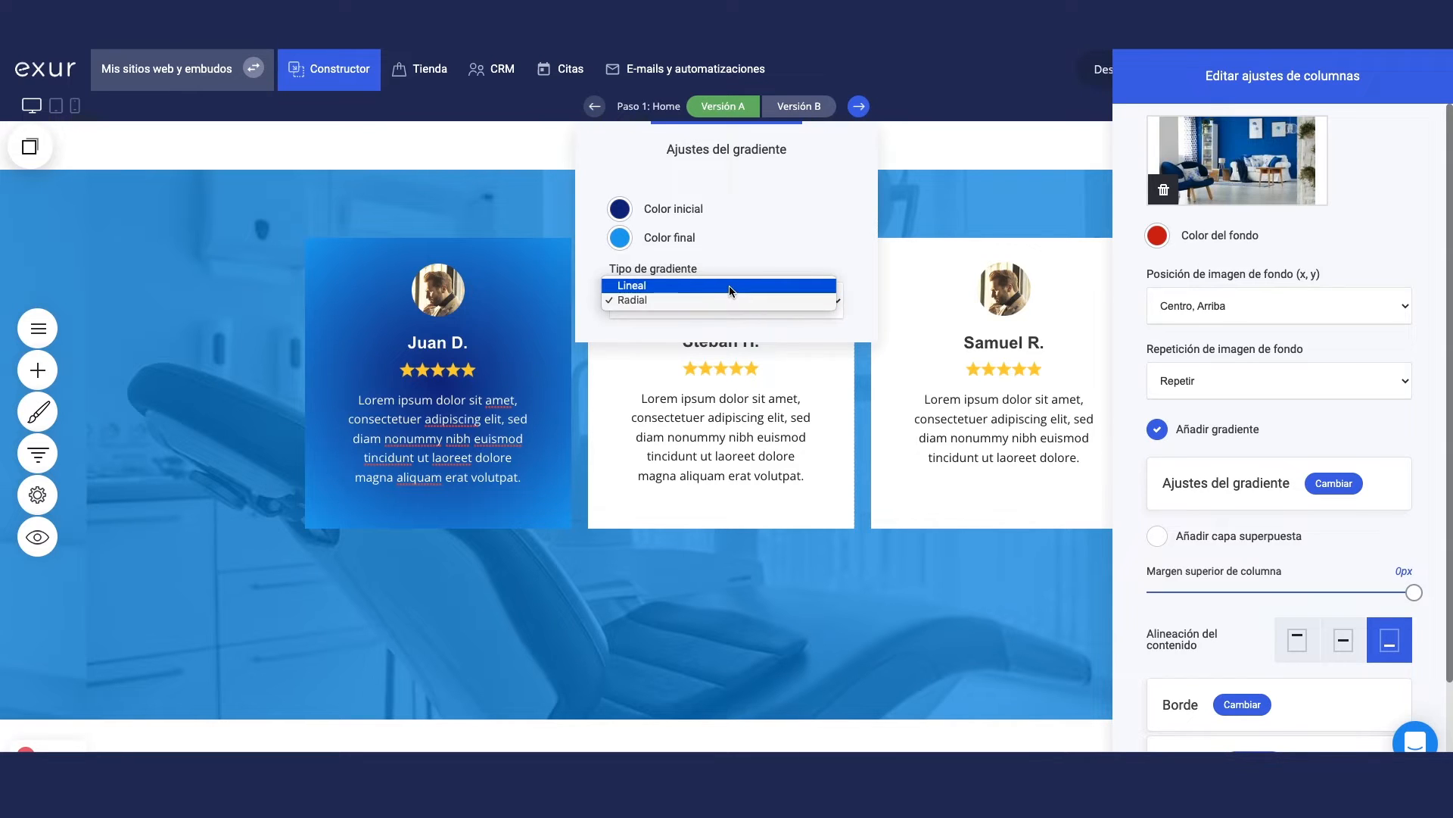
pyautogui.click(731, 288)
pyautogui.click(774, 353)
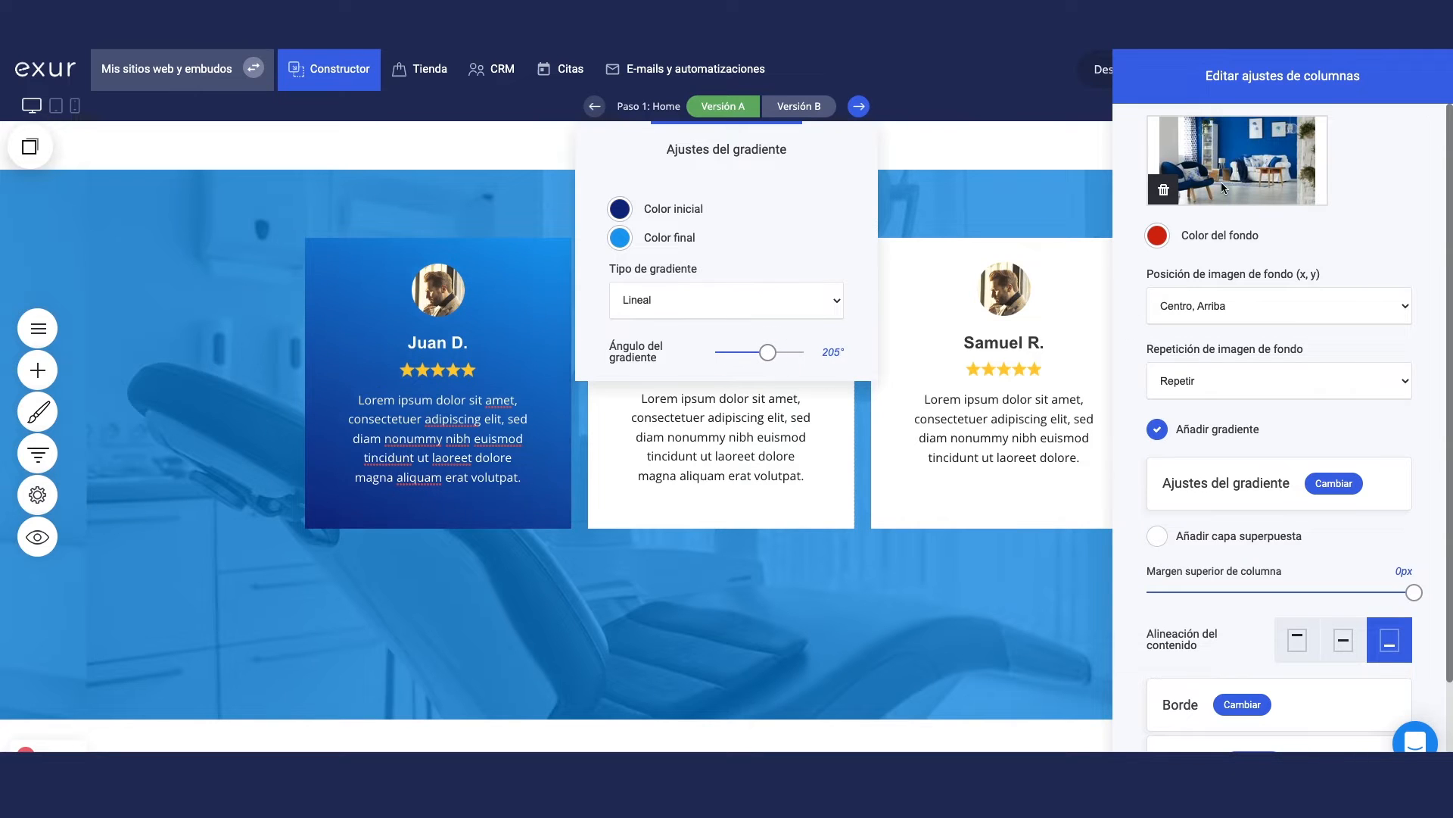
pyautogui.click(1348, 255)
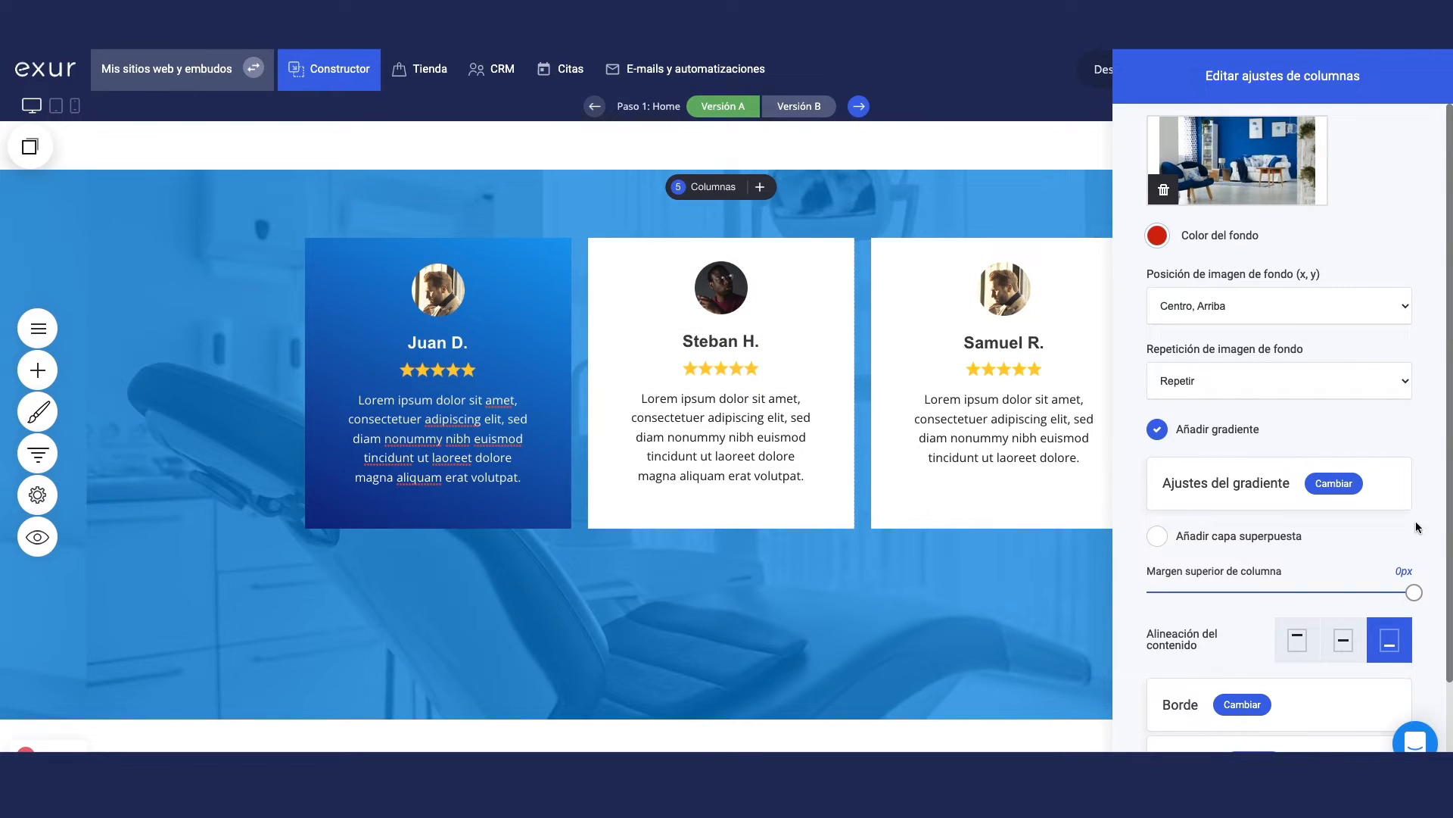
# Step: Turn off the gradient on the first testimonial column's background
pyautogui.scroll(-3, 1347, 407)
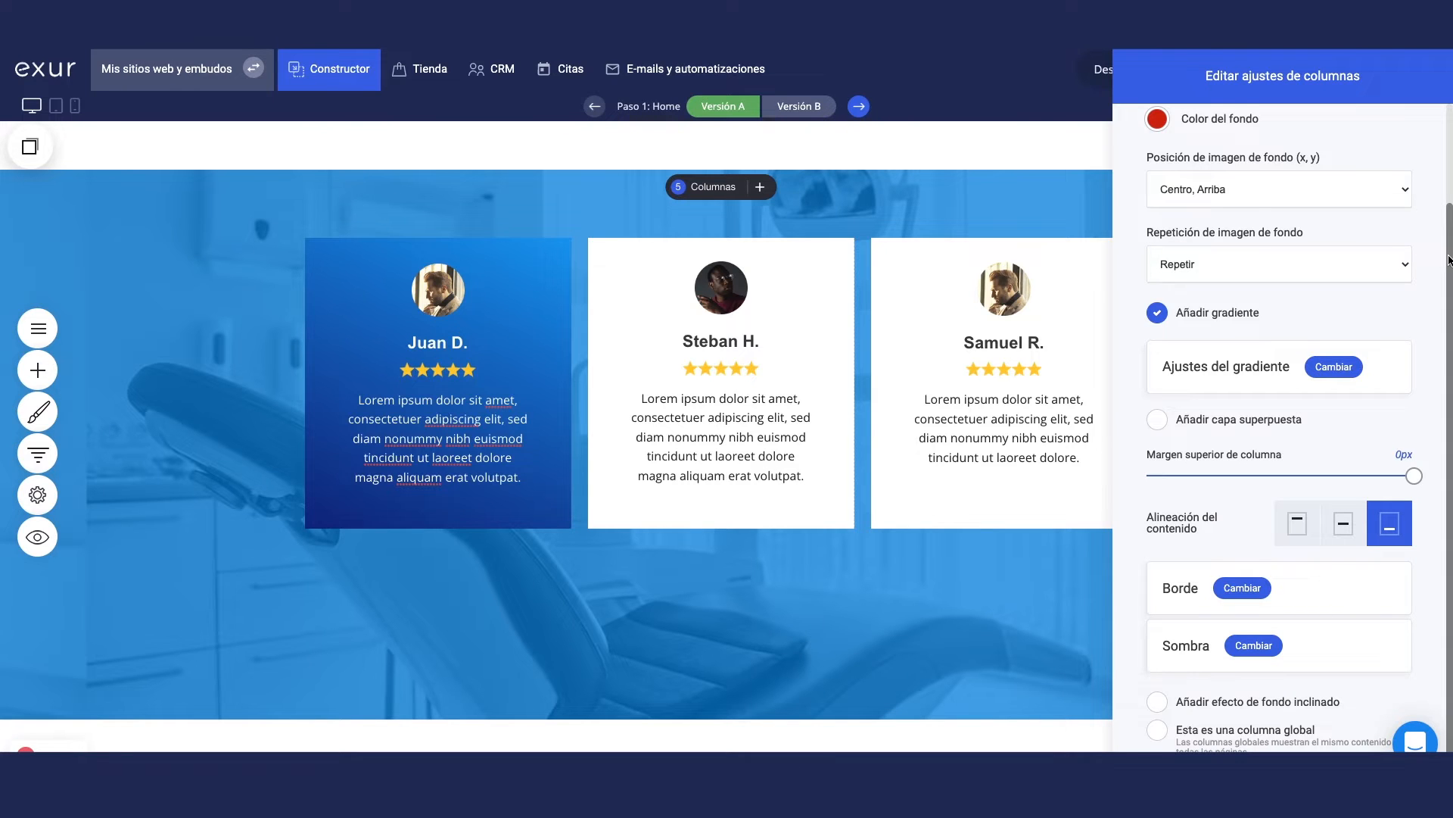
pyautogui.moveTo(1447, 259)
pyautogui.mouseDown()
pyautogui.moveTo(1448, 163)
pyautogui.moveTo(1447, 259)
pyautogui.mouseUp()
pyautogui.click(1156, 313)
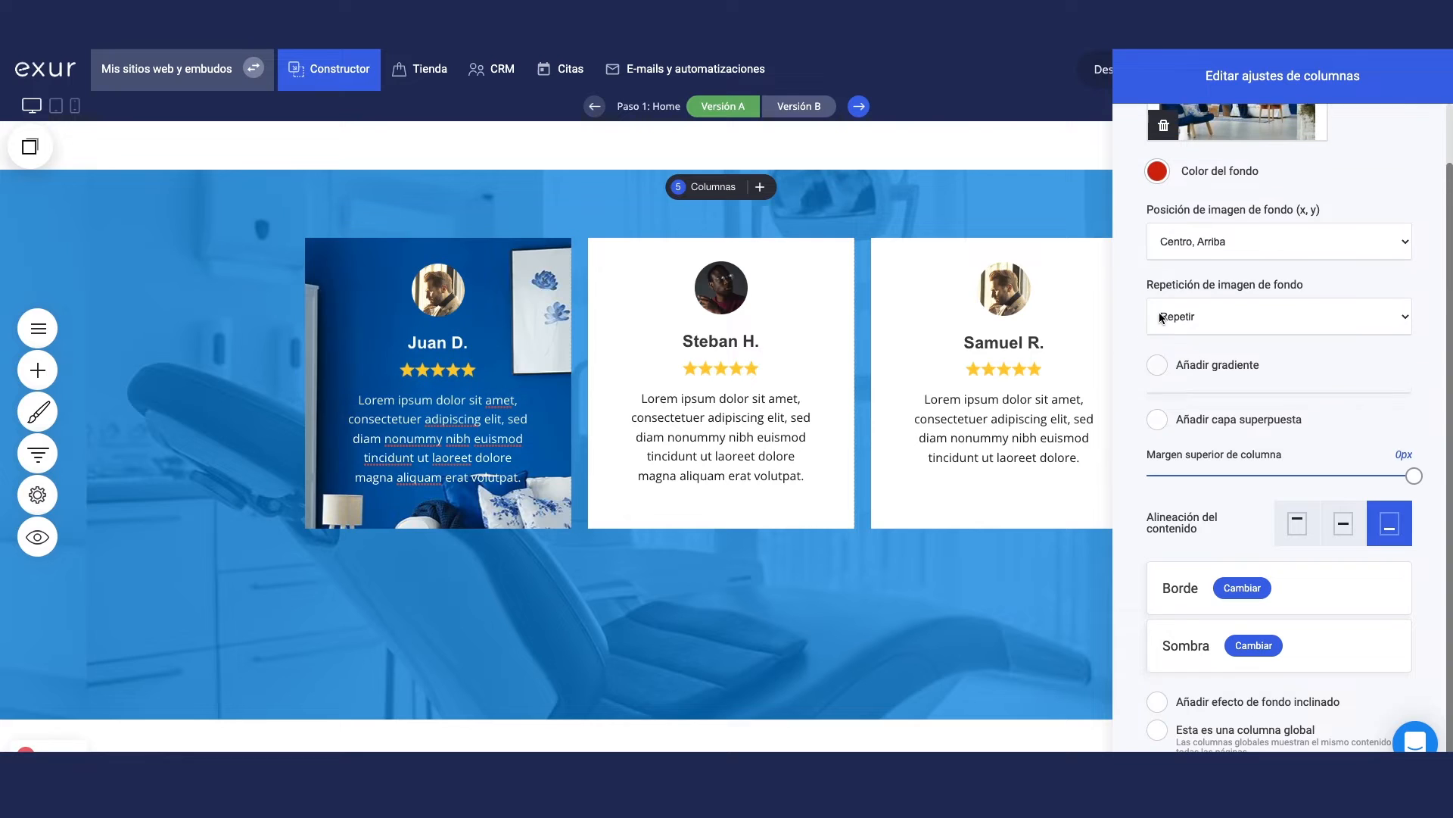
# Step: Add an overlay layer to the first testimonial column and set its color to orange #F37934 at about 0.70 opacity
pyautogui.click(1158, 421)
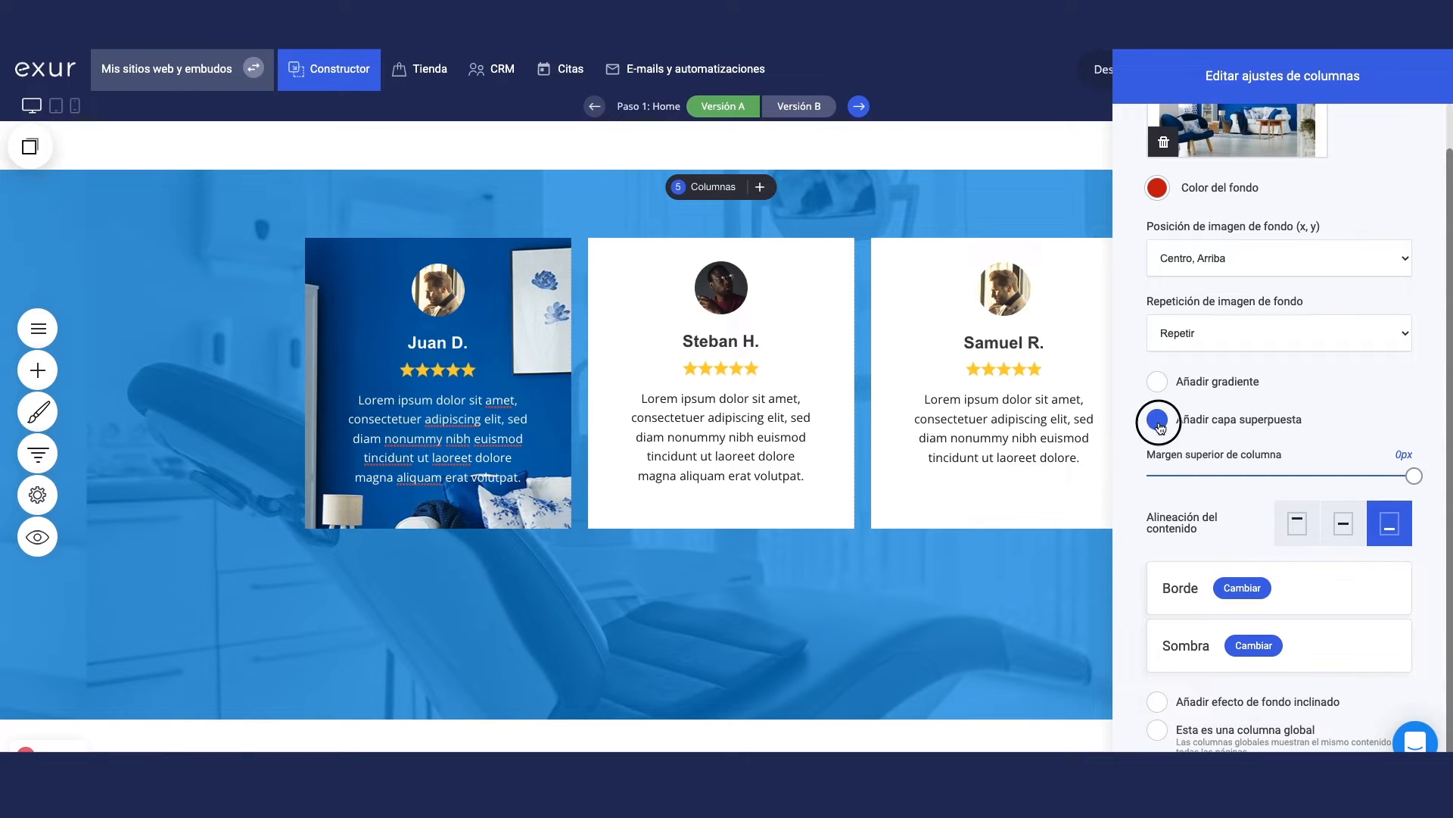
pyautogui.scroll(-1, 1358, 439)
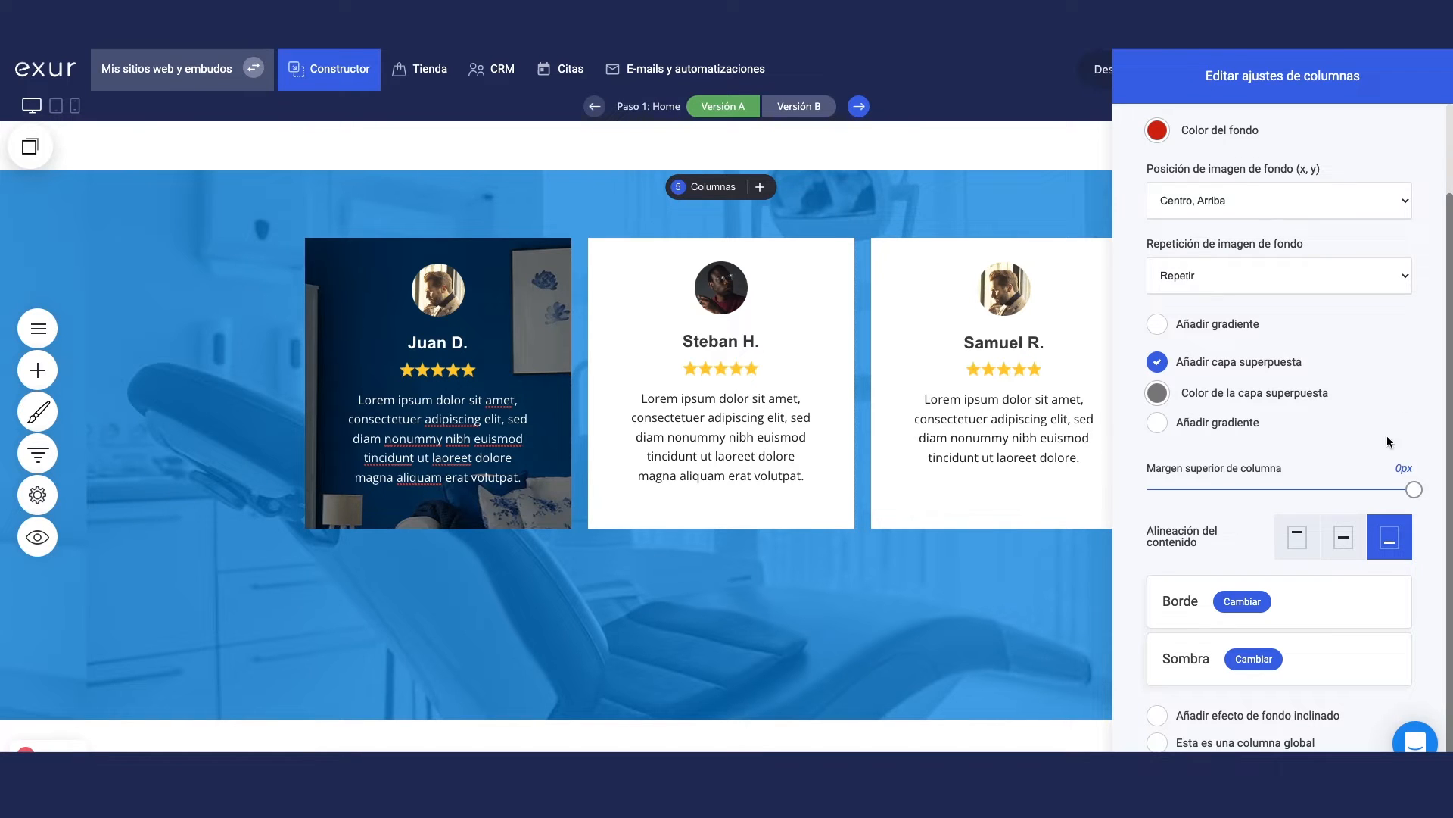
pyautogui.click(1157, 392)
pyautogui.click(1201, 632)
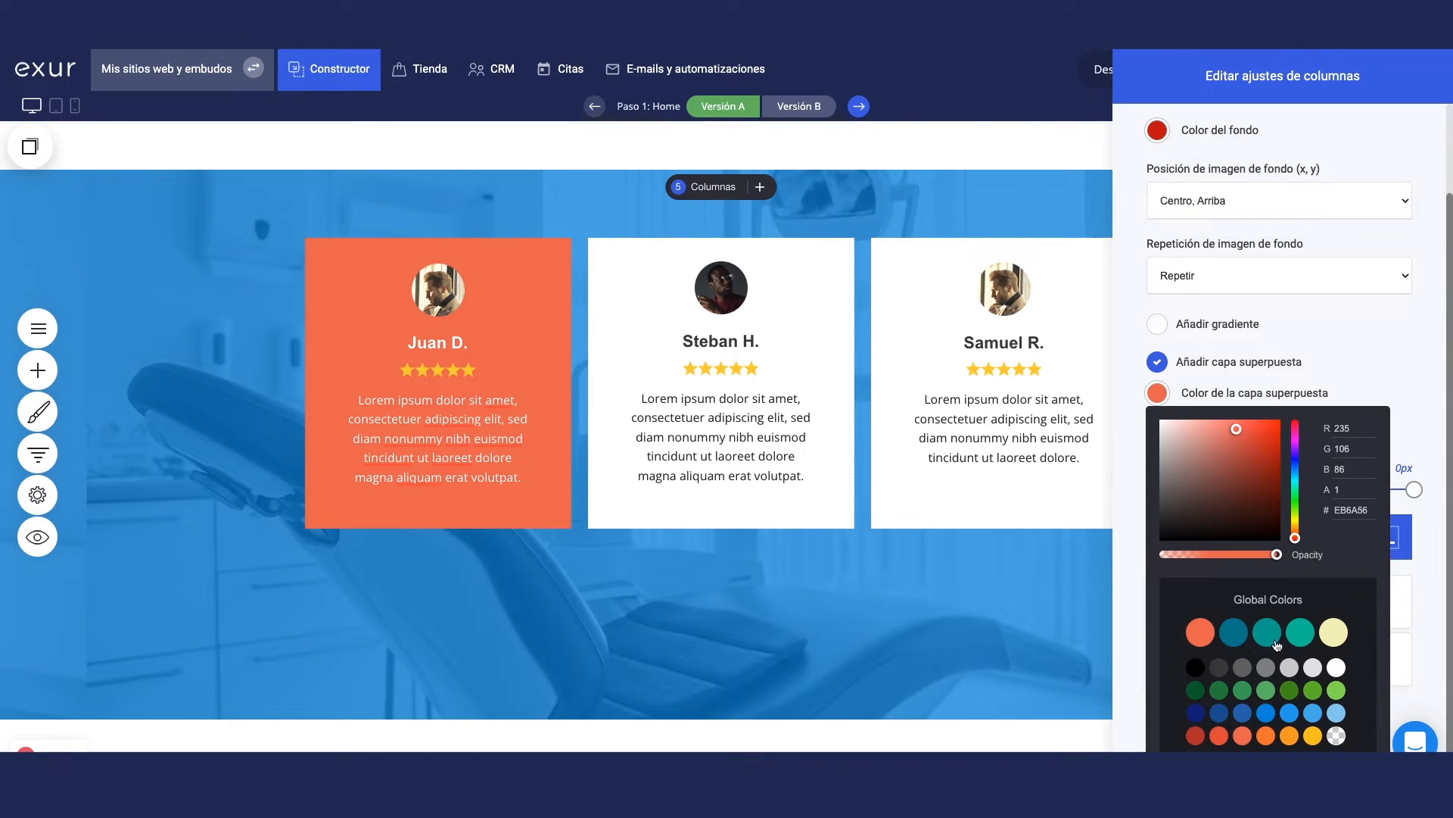
pyautogui.moveTo(1277, 555); pyautogui.dragTo(1242, 560)
pyautogui.click(1233, 633)
pyautogui.click(1266, 735)
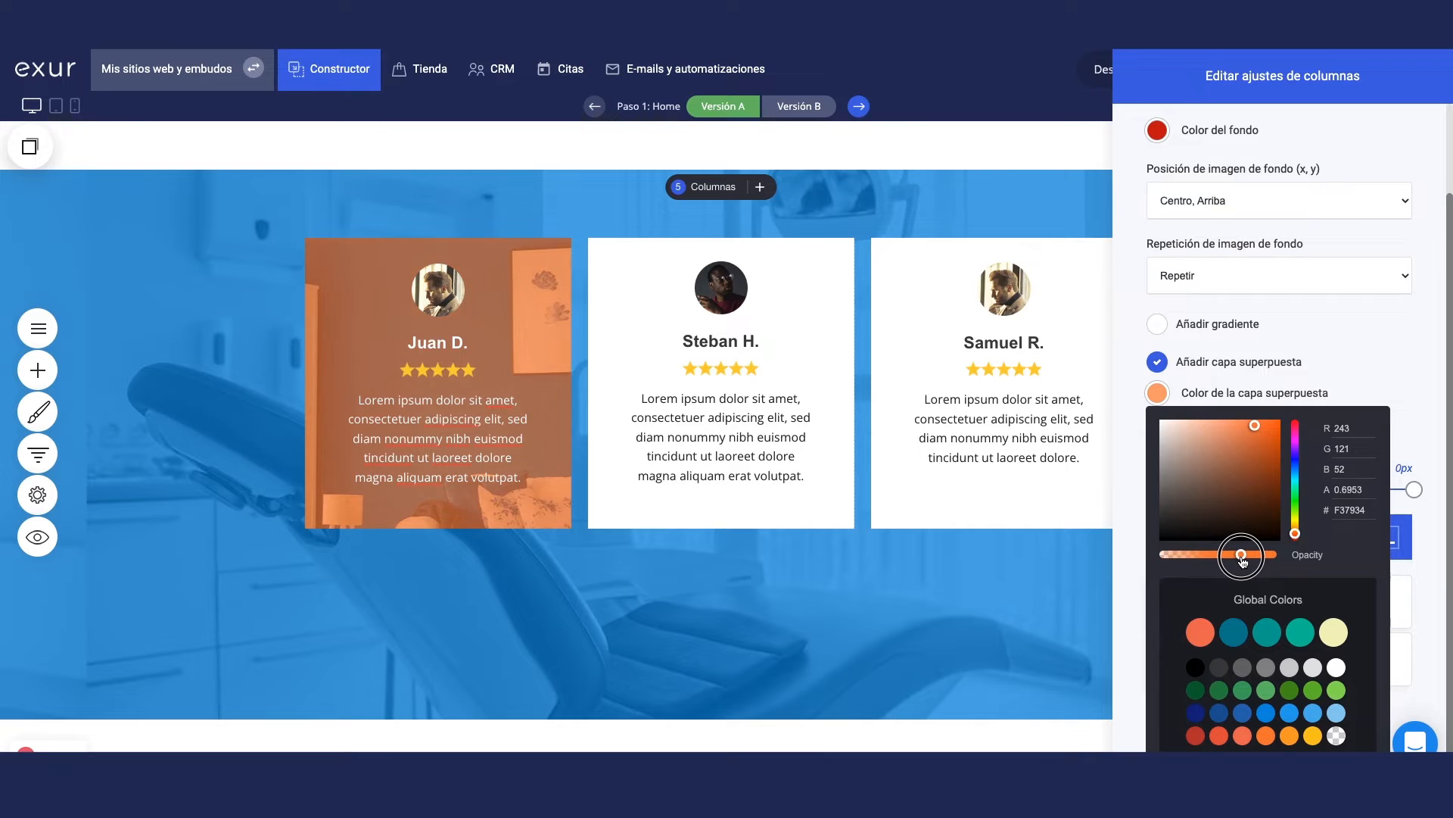
pyautogui.click(1428, 344)
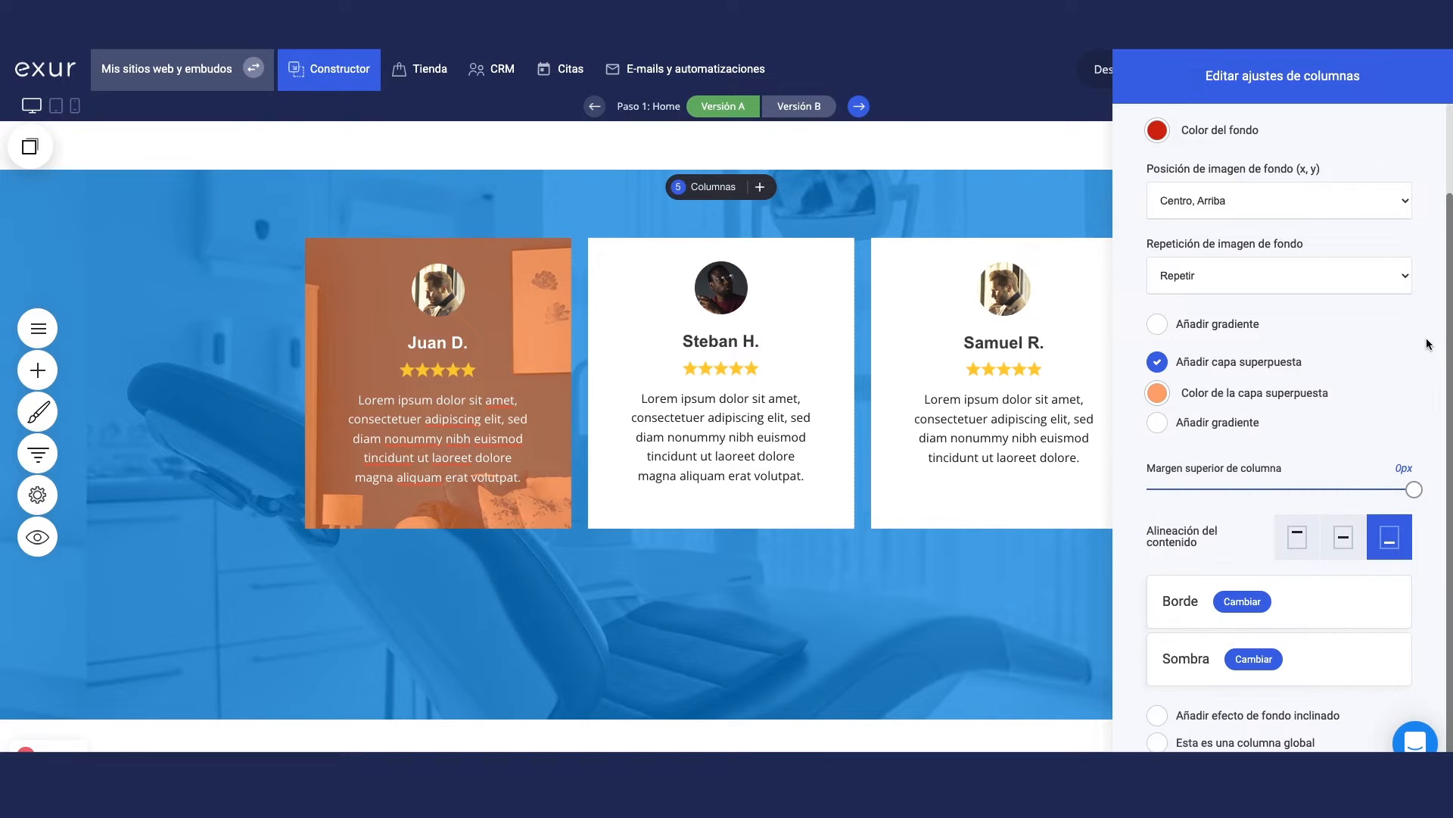
# Step: Add a gradient to the column's overlay layer and reduce its initial color's opacity to about 0.40
pyautogui.click(1158, 422)
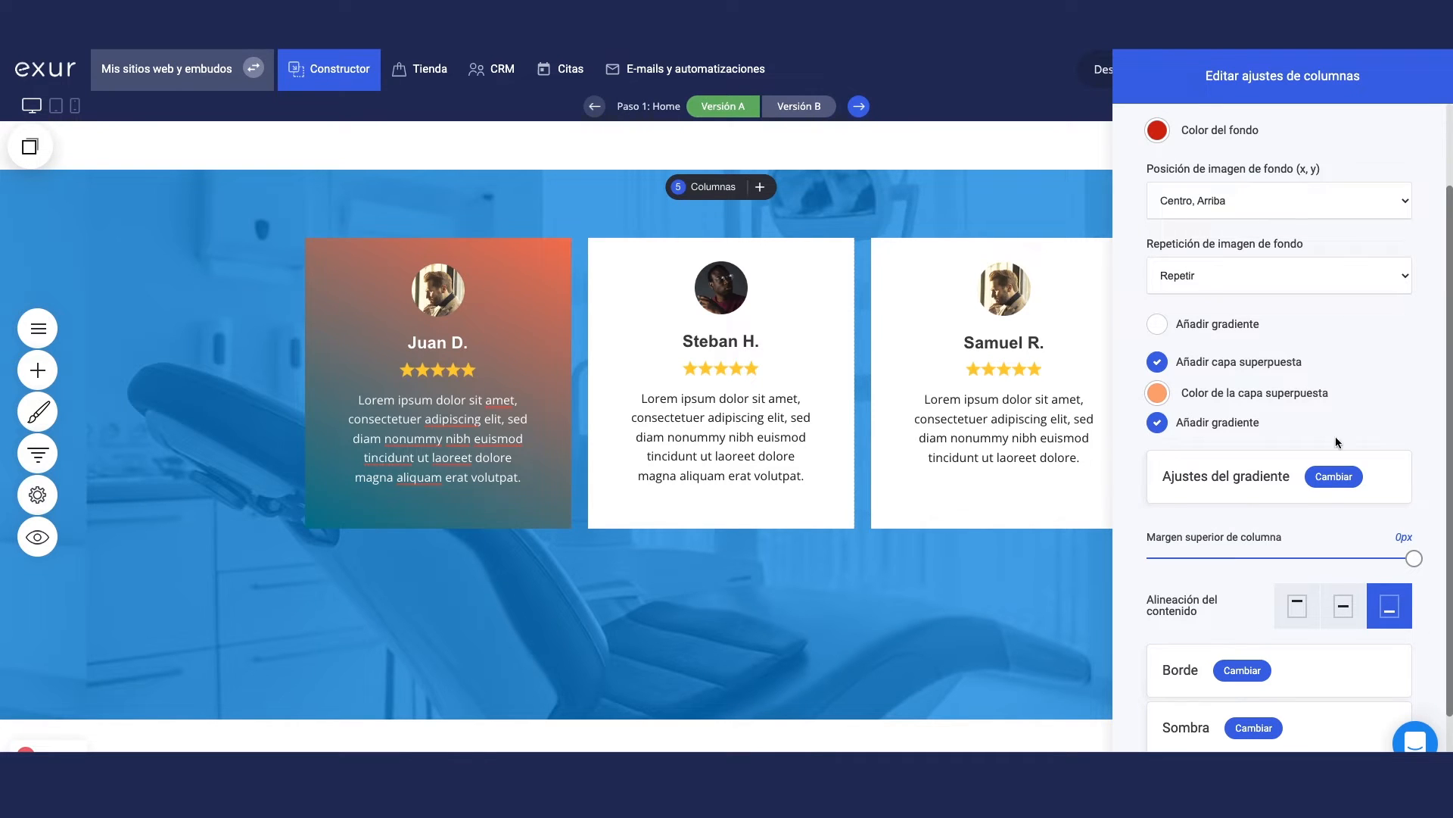
pyautogui.click(1341, 485)
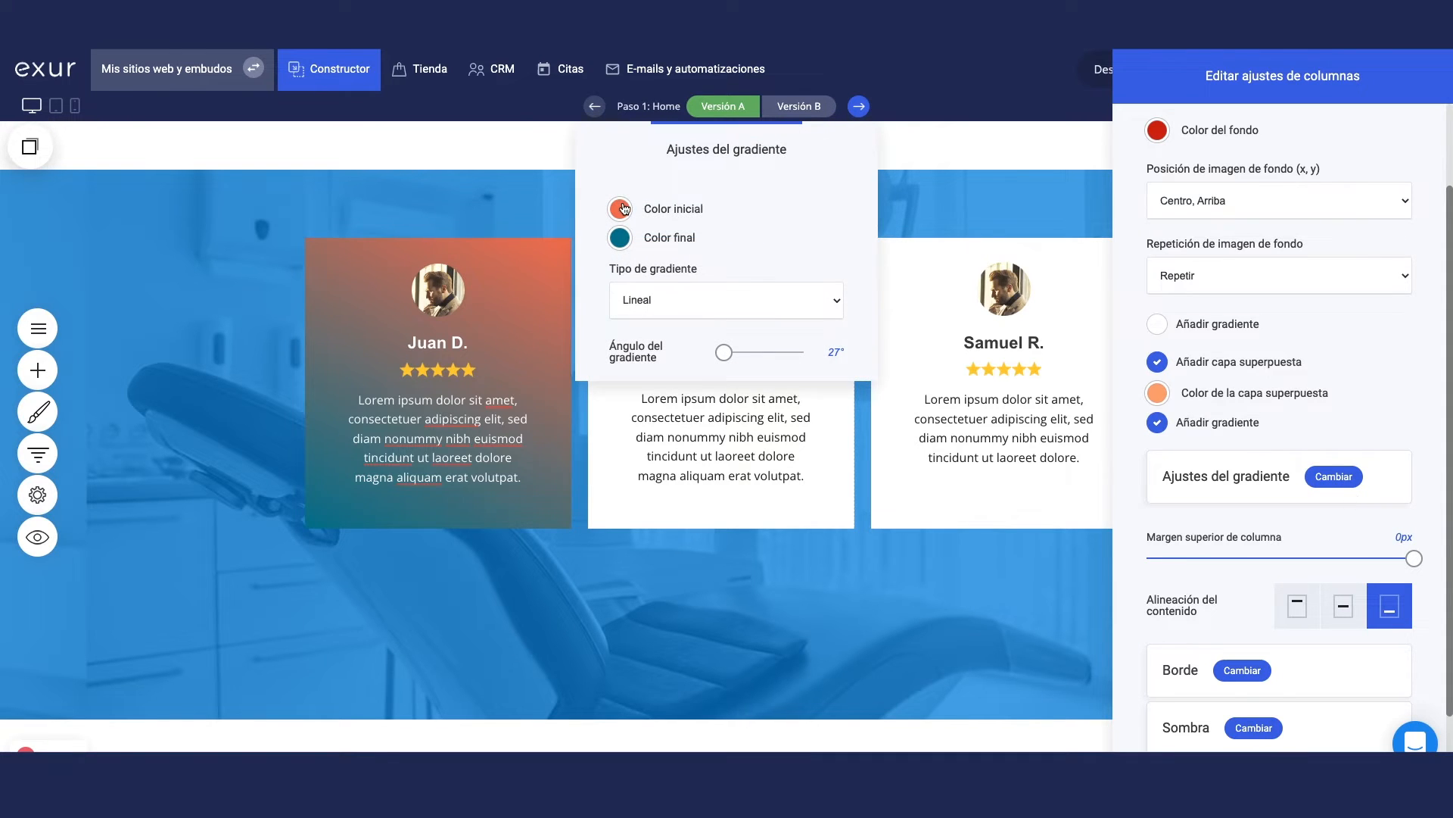
pyautogui.click(620, 208)
pyautogui.moveTo(731, 377); pyautogui.dragTo(669, 379)
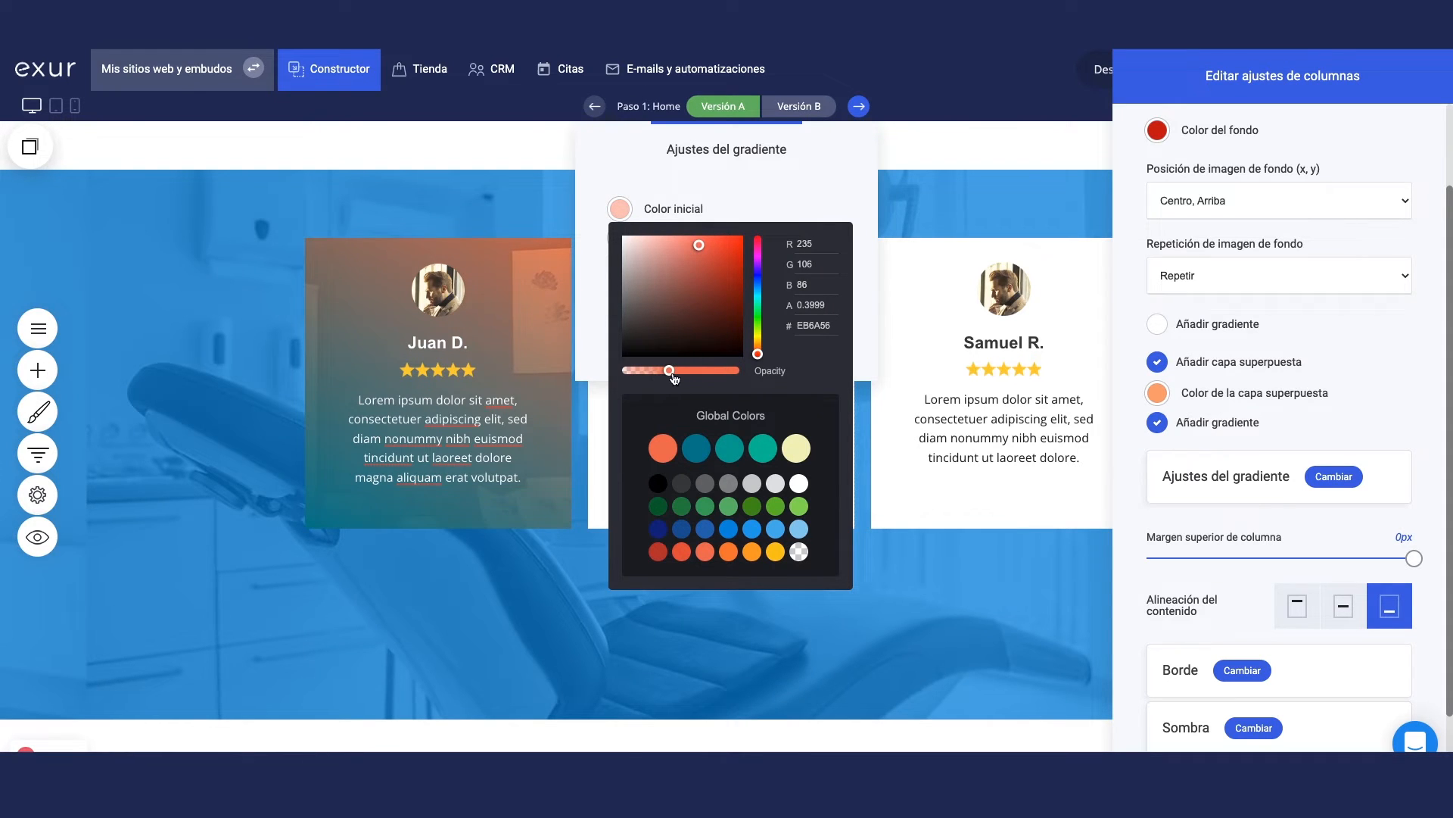
pyautogui.click(778, 195)
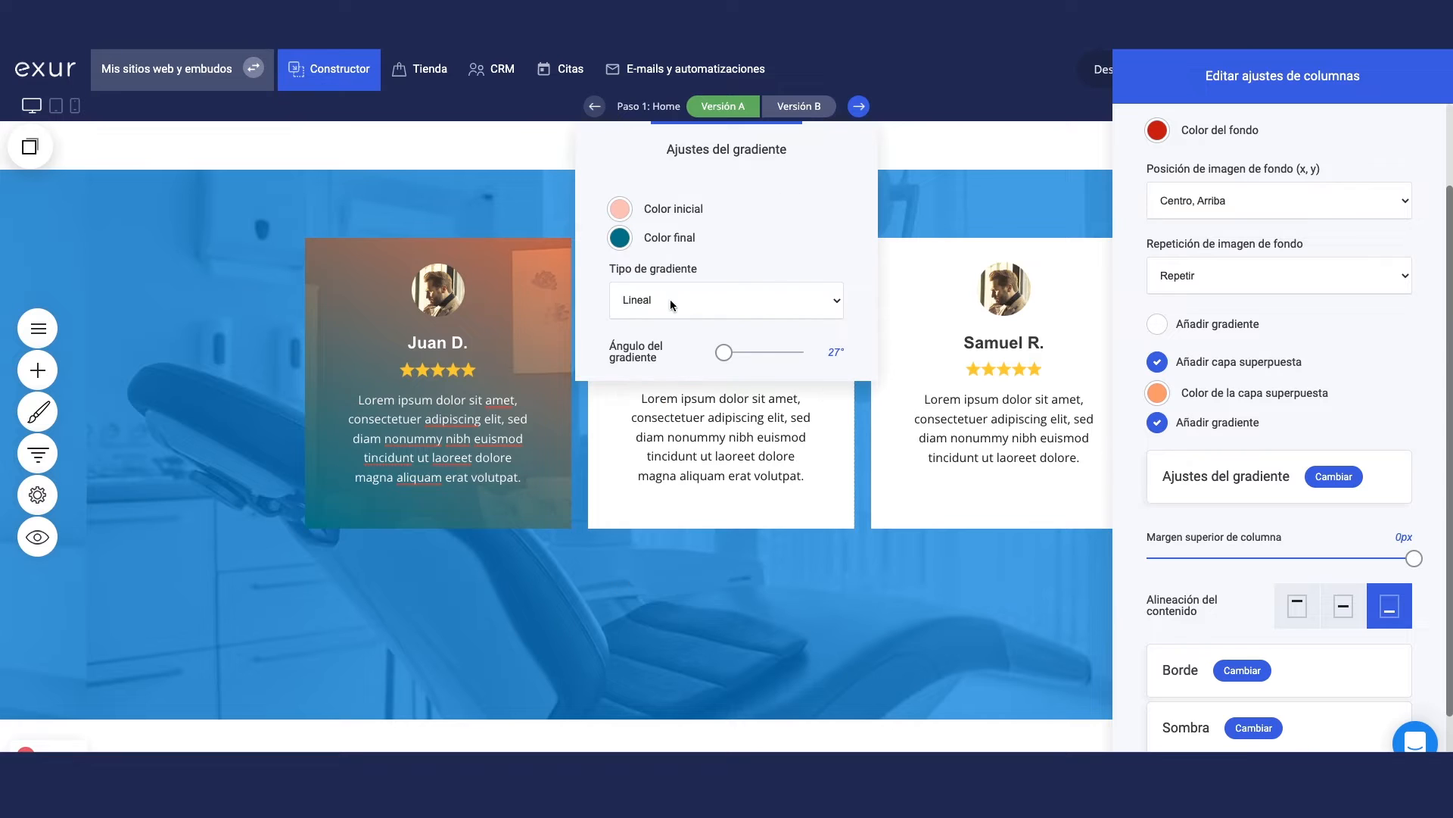
# Step: Reduce the opacity of the overlay gradient's final color
pyautogui.click(620, 237)
pyautogui.click(719, 400)
pyautogui.moveTo(719, 400)
pyautogui.mouseDown()
pyautogui.moveTo(693, 400)
pyautogui.moveTo(706, 400)
pyautogui.mouseUp()
pyautogui.click(790, 221)
# Step: Try the Radial type for the overlay gradient, and return it to Lineal with an angle of 82°
pyautogui.click(767, 314)
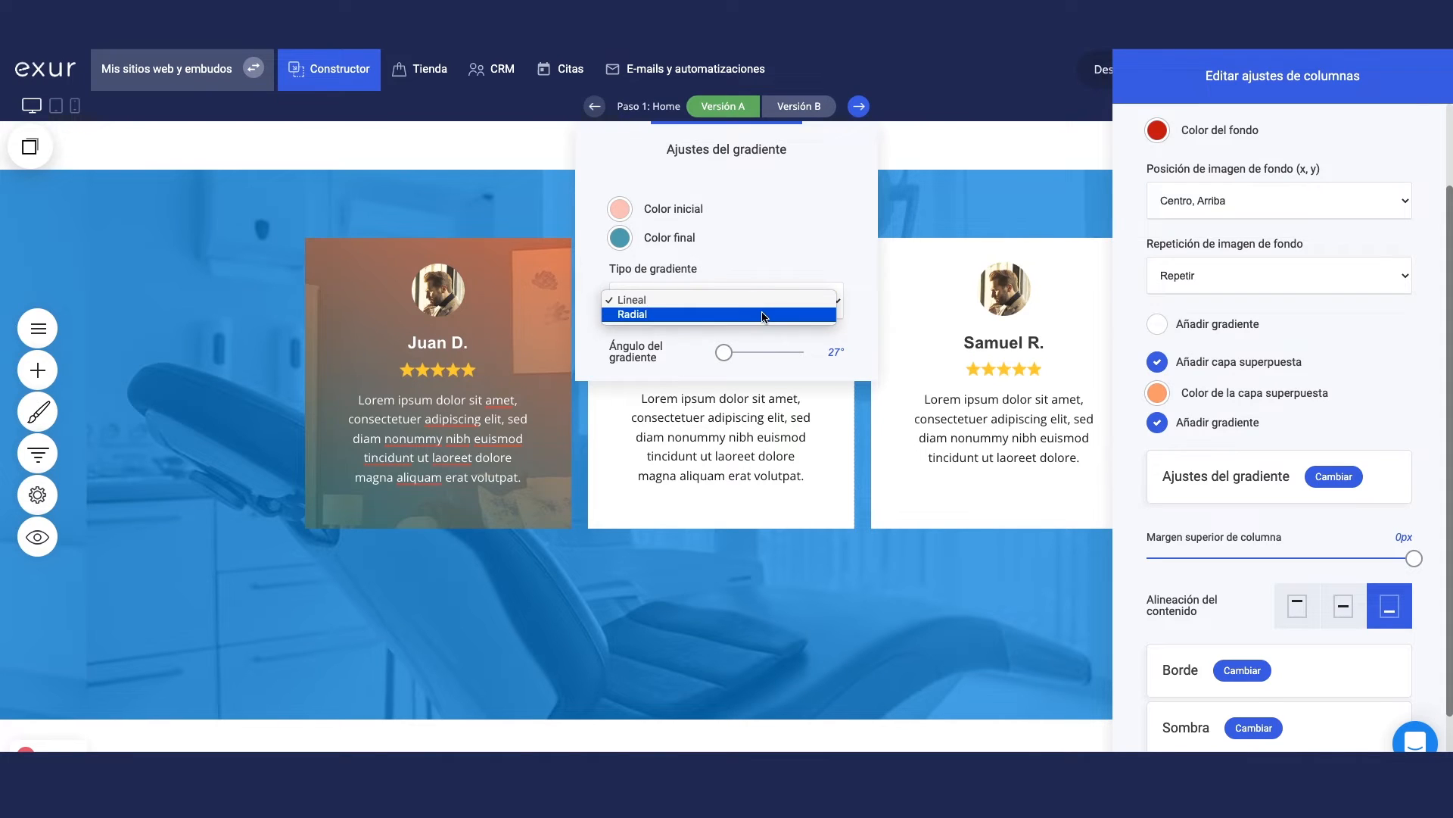
pyautogui.click(762, 311)
pyautogui.click(765, 302)
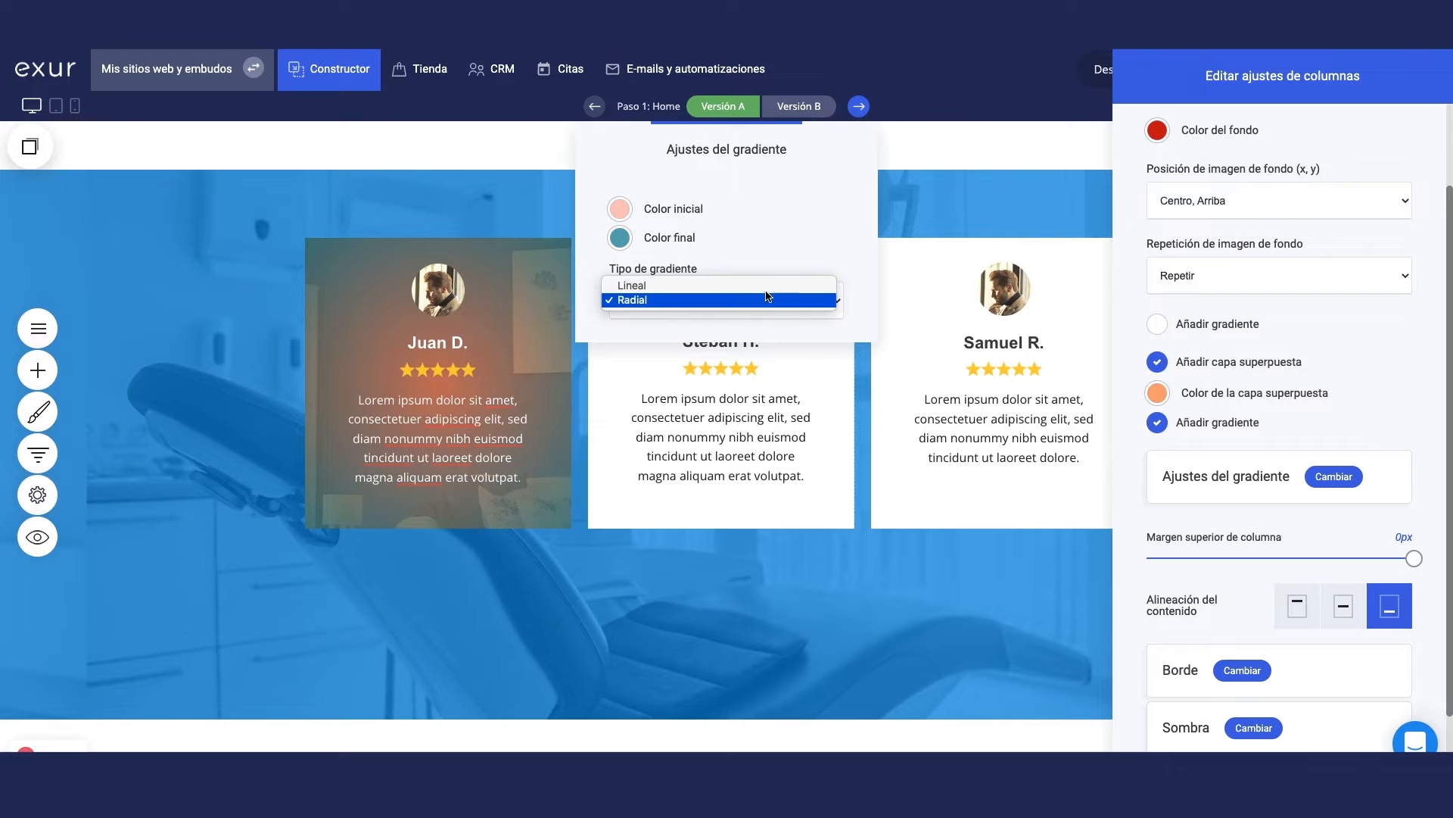
pyautogui.click(765, 286)
pyautogui.moveTo(727, 358)
pyautogui.mouseDown()
pyautogui.moveTo(753, 356)
pyautogui.moveTo(737, 352)
pyautogui.mouseUp()
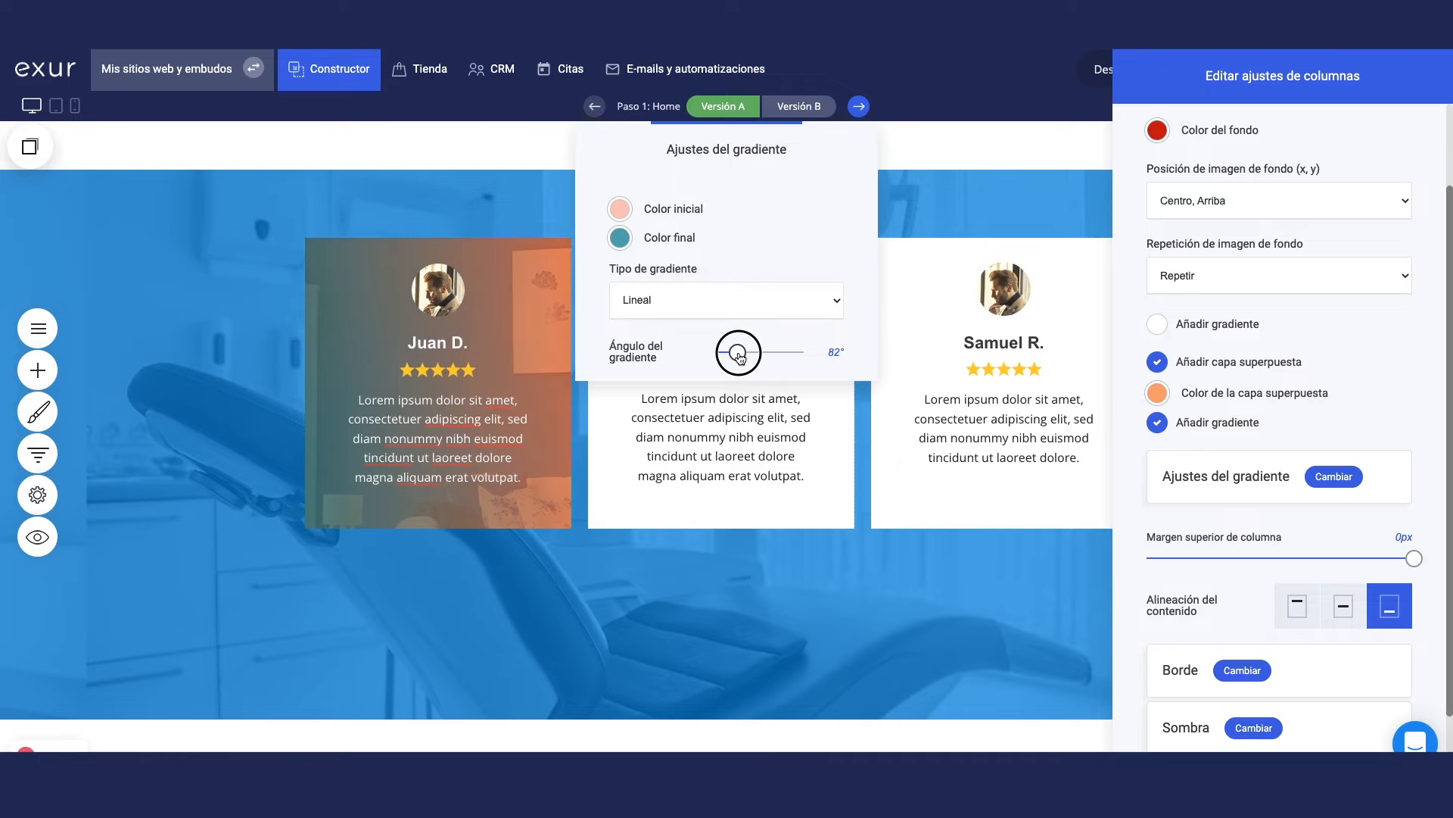
pyautogui.click(952, 204)
# Step: Set the column's top margin to -120px and, after trying the center alignment, align its content to the top
pyautogui.scroll(-1, 1405, 416)
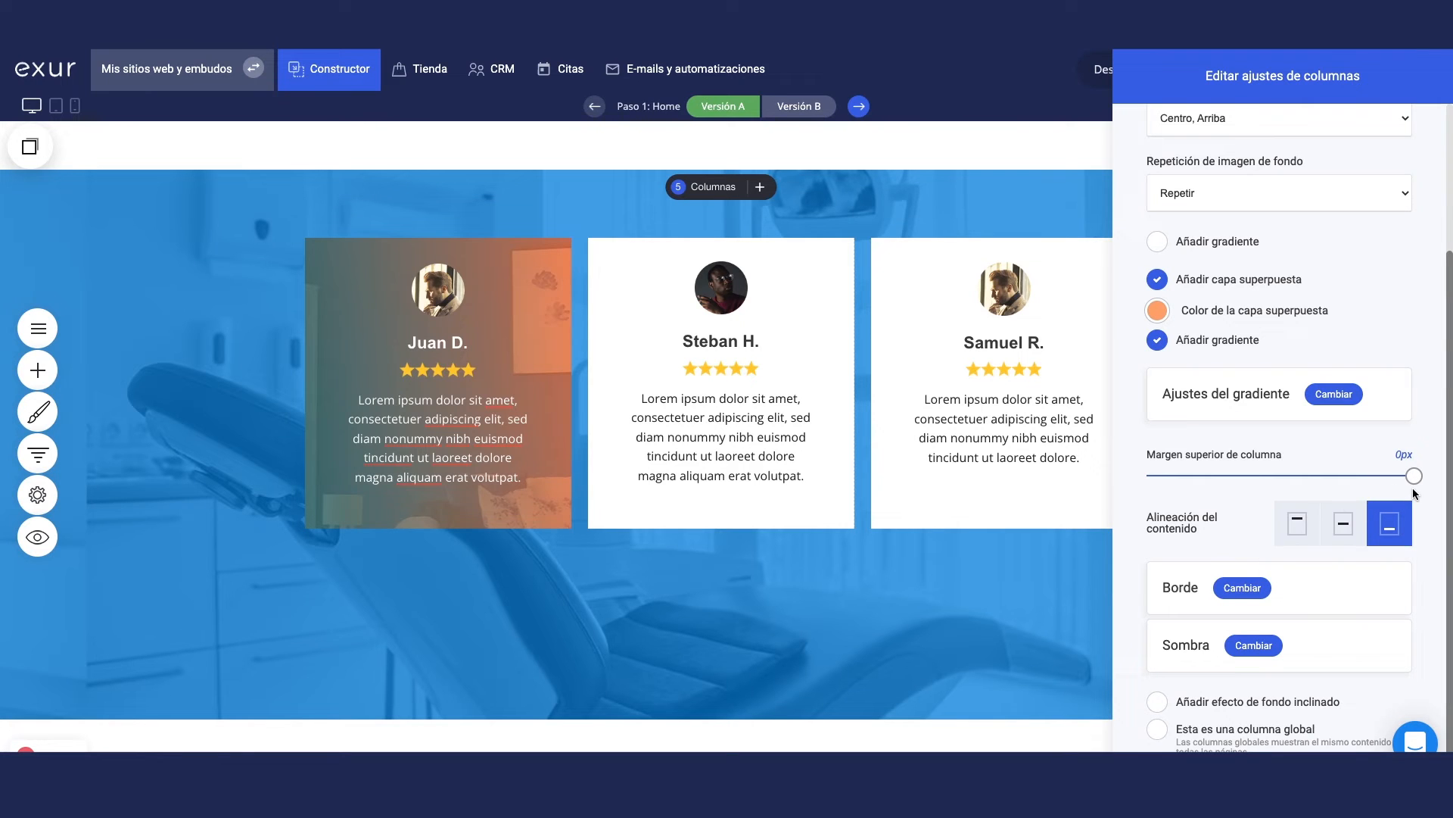
pyautogui.moveTo(1416, 481)
pyautogui.mouseDown()
pyautogui.moveTo(1296, 480)
pyautogui.moveTo(1418, 489)
pyautogui.mouseUp()
pyautogui.moveTo(1415, 477); pyautogui.dragTo(1308, 475)
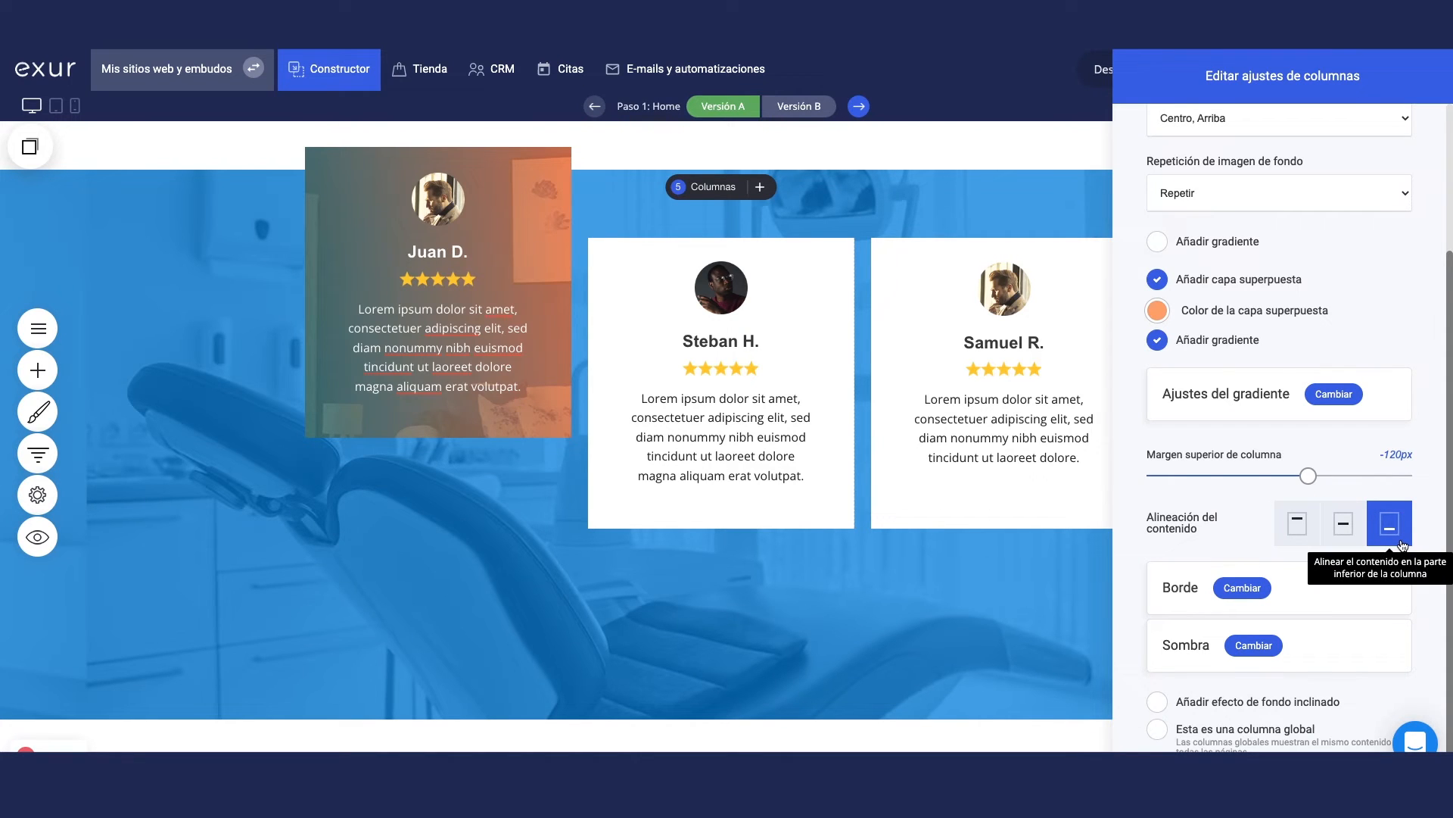
pyautogui.click(1356, 531)
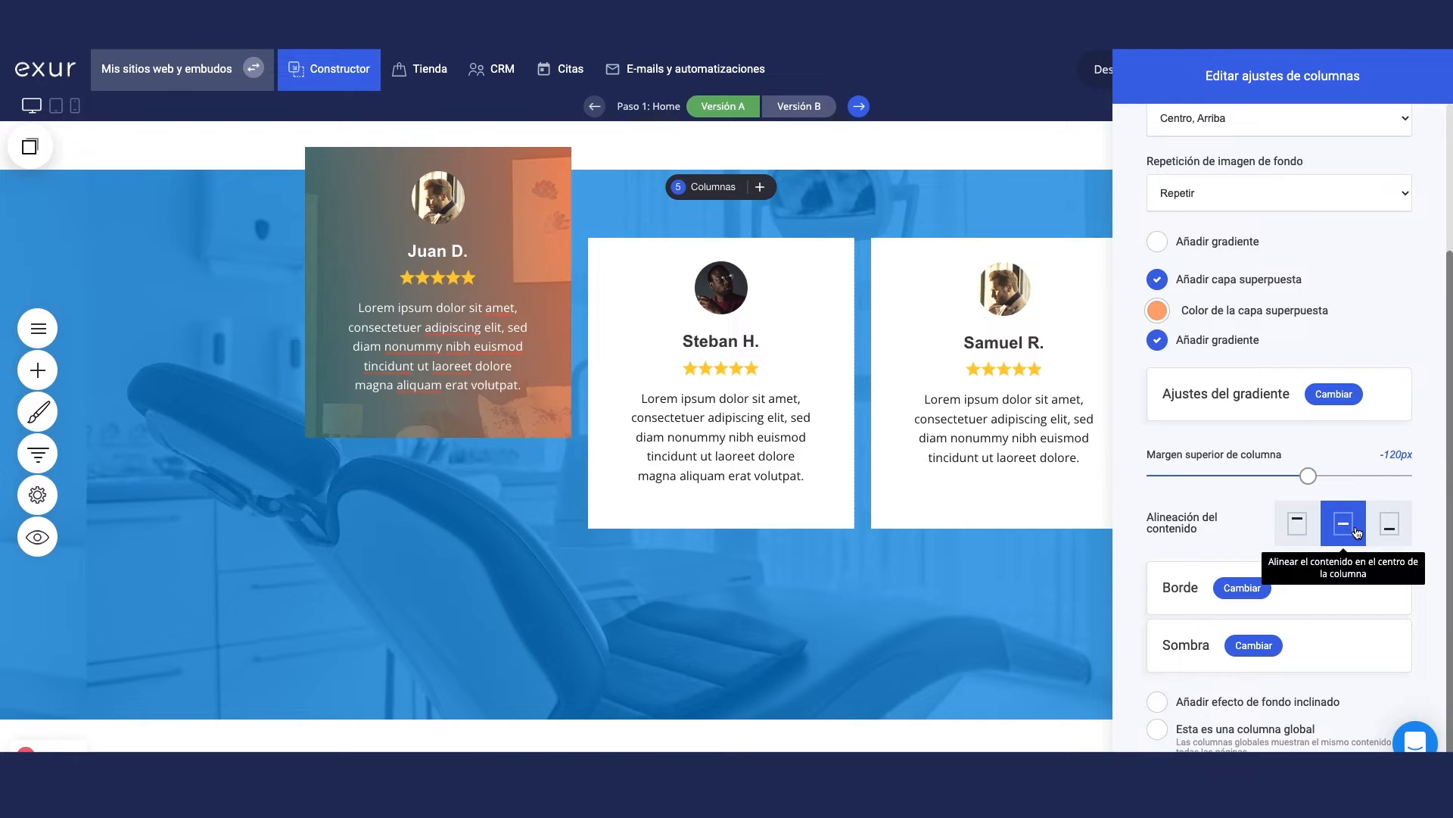
pyautogui.click(1308, 533)
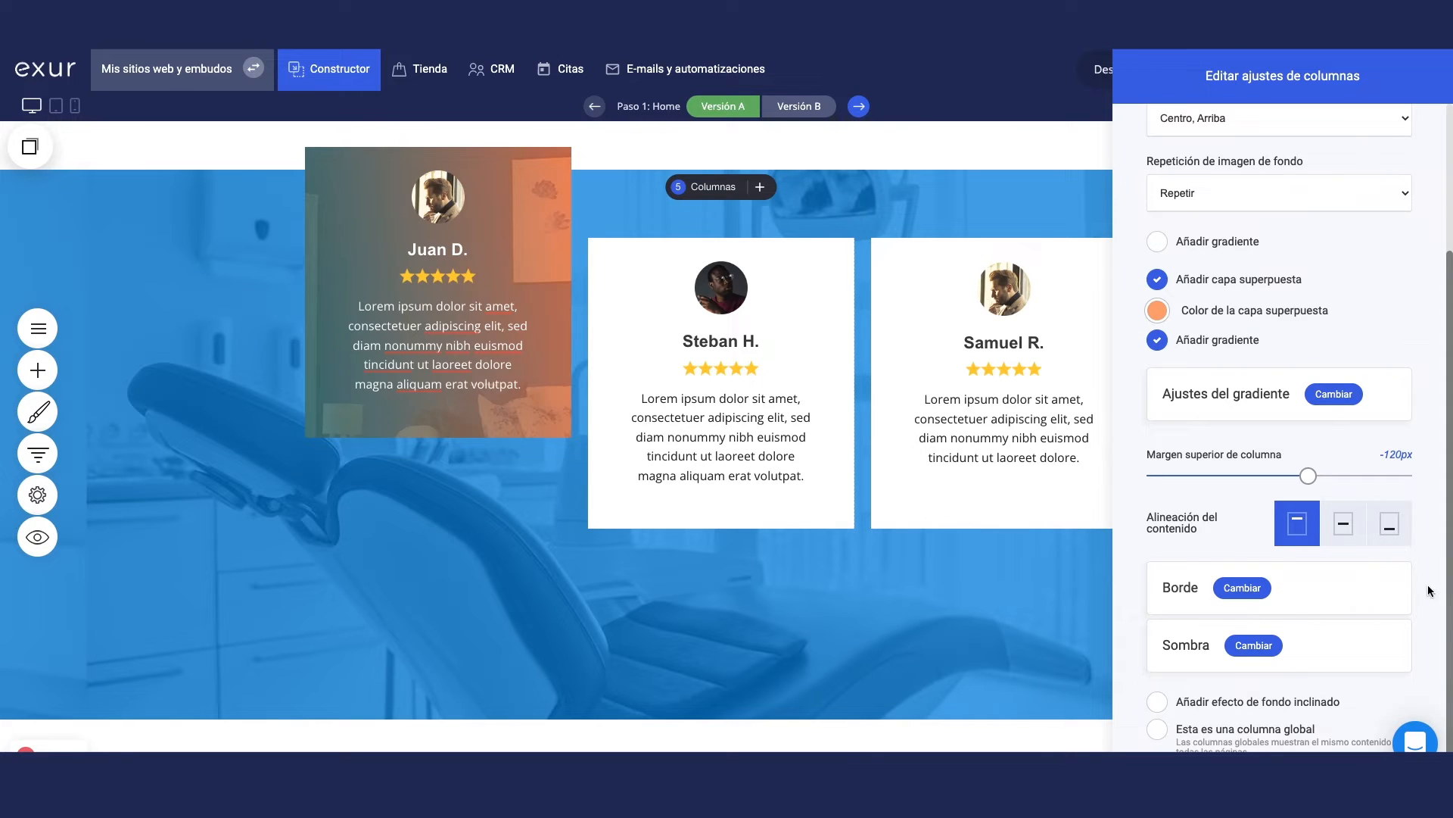
# Step: Set the border color of the first testimonial column to the yellow swatch FAC51C
pyautogui.click(1246, 591)
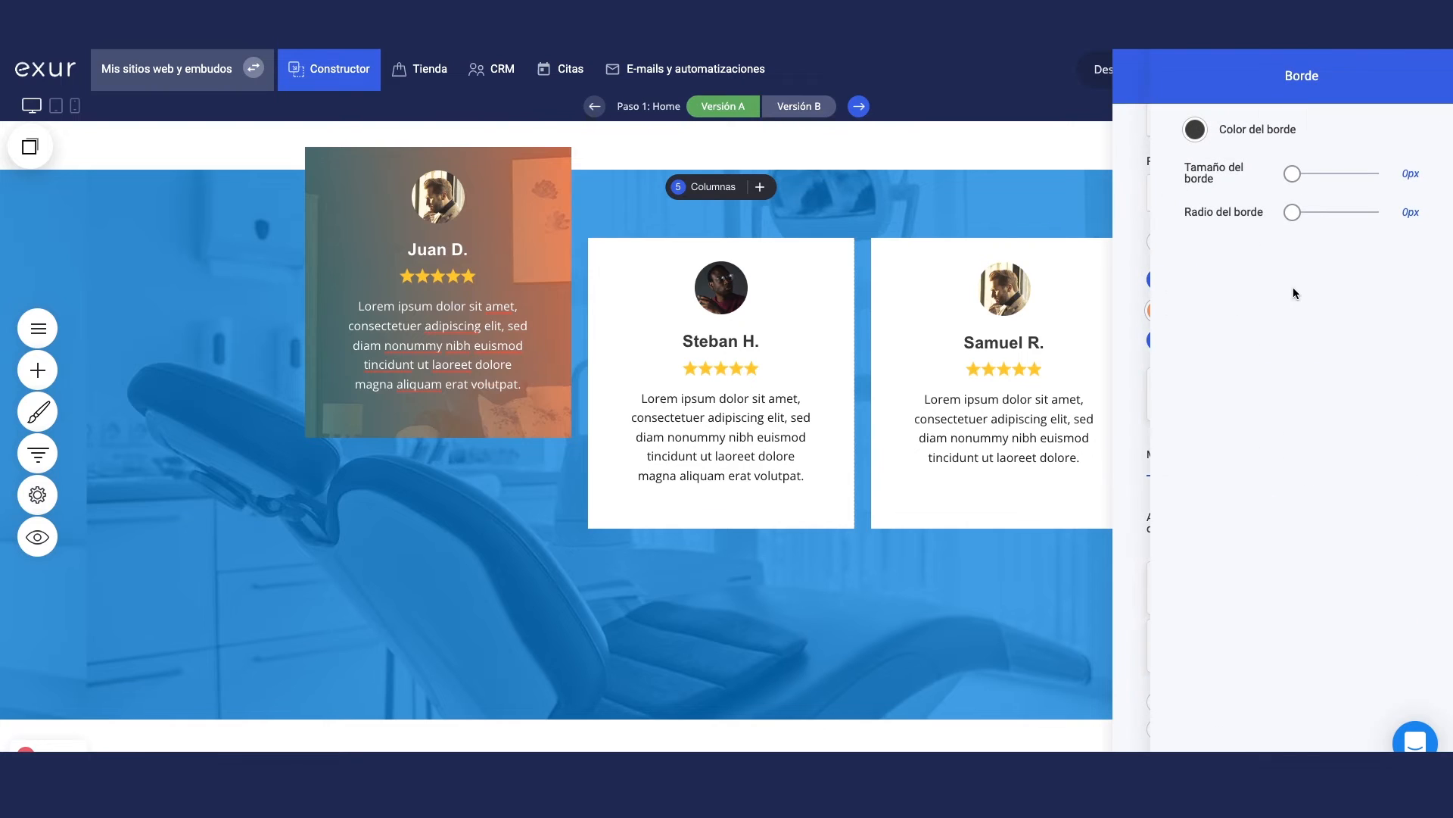
pyautogui.click(1197, 132)
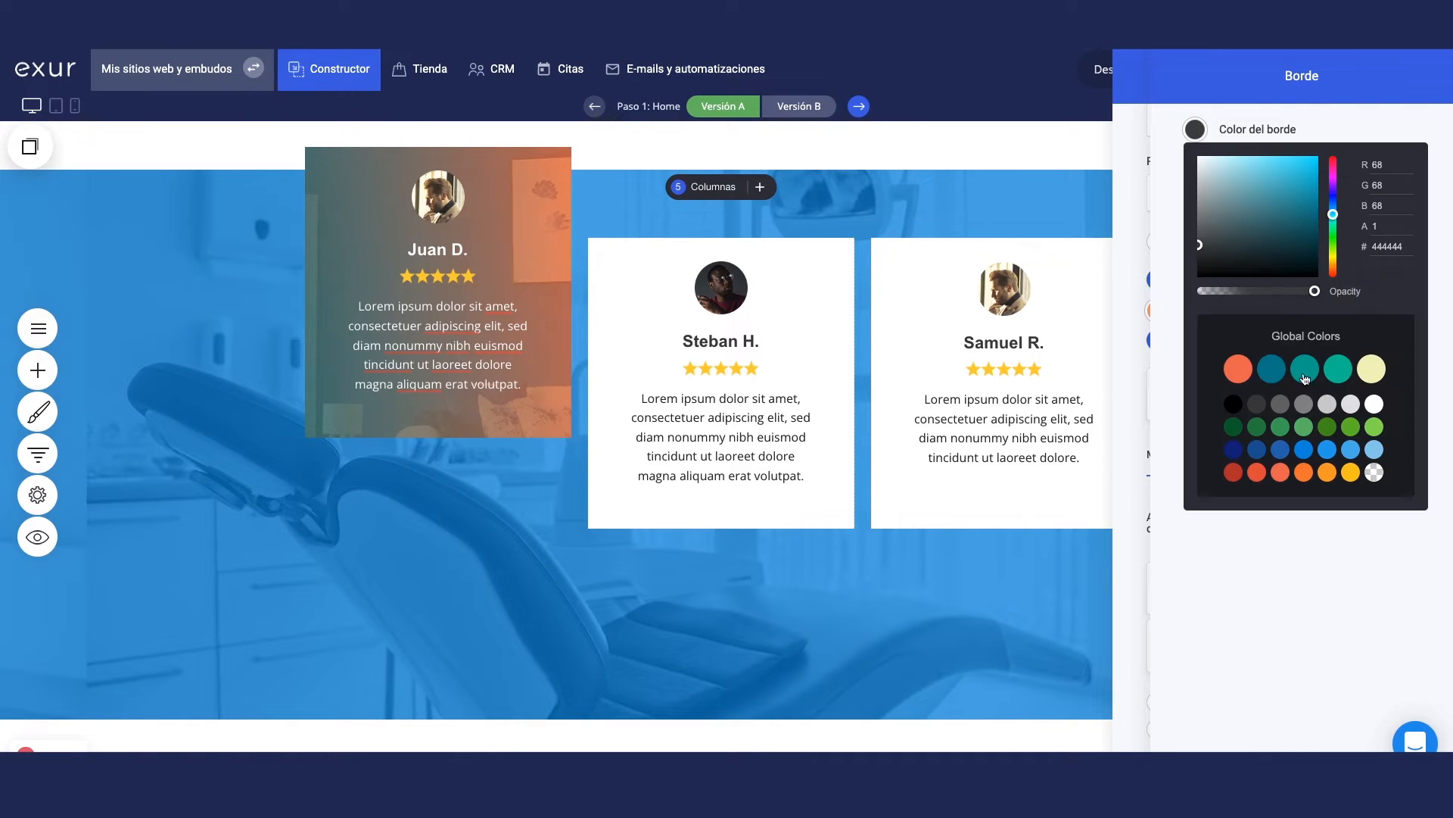
pyautogui.click(1352, 473)
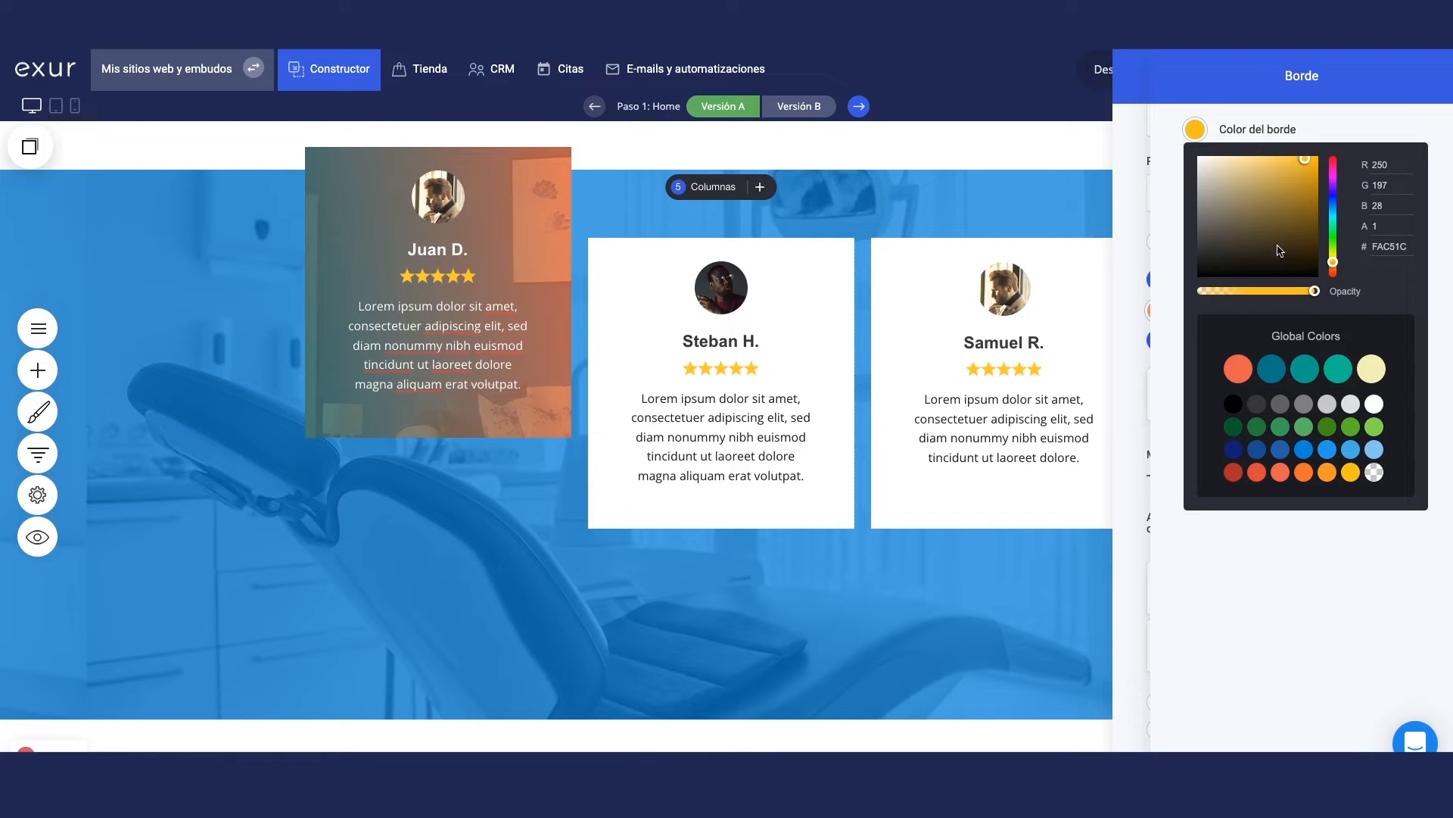
pyautogui.click(1348, 114)
# Step: Set the column's border size to 9px and try the border radius, leaving it at 0px
pyautogui.click(1299, 174)
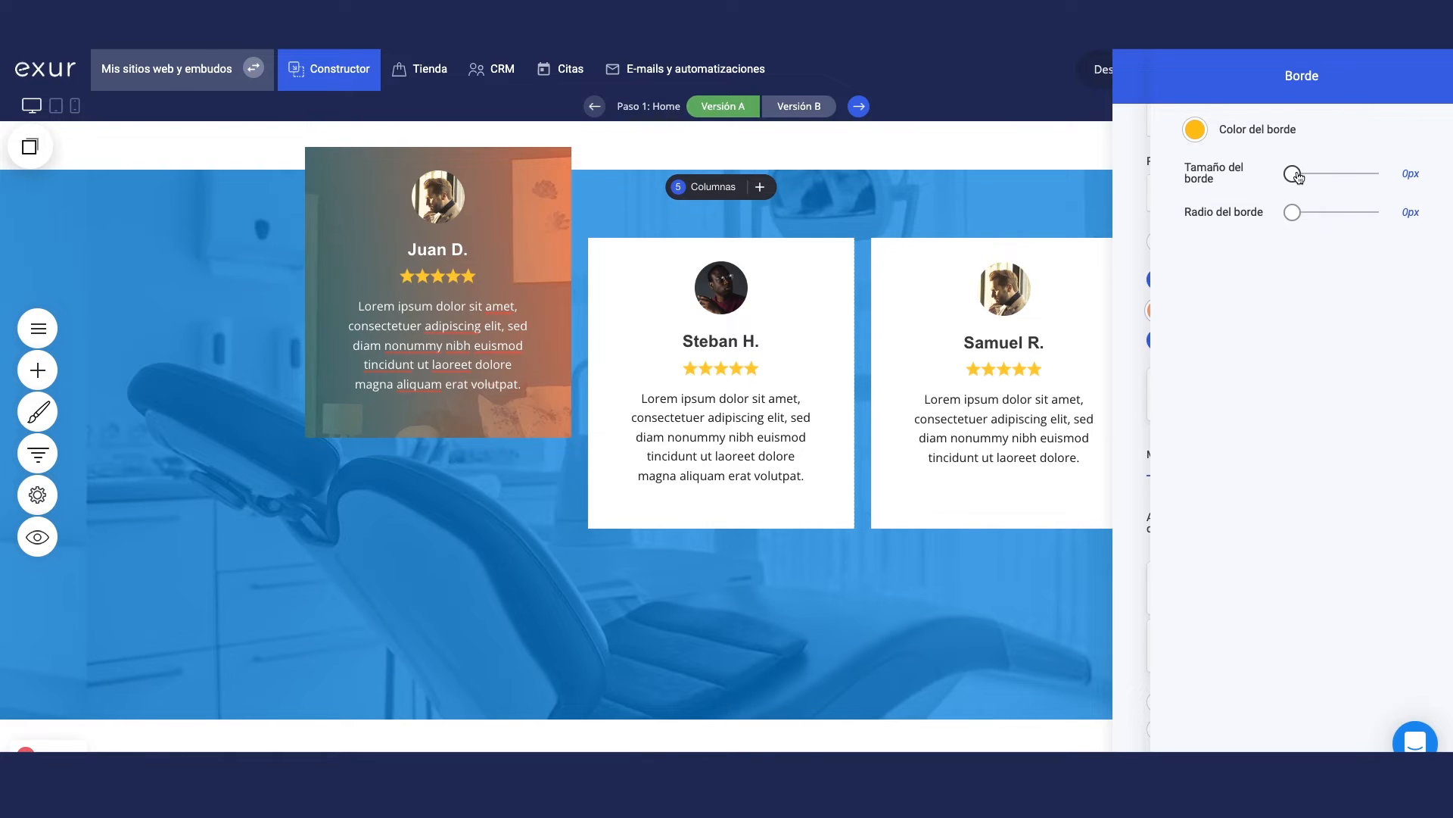
pyautogui.moveTo(1302, 177); pyautogui.dragTo(1306, 174)
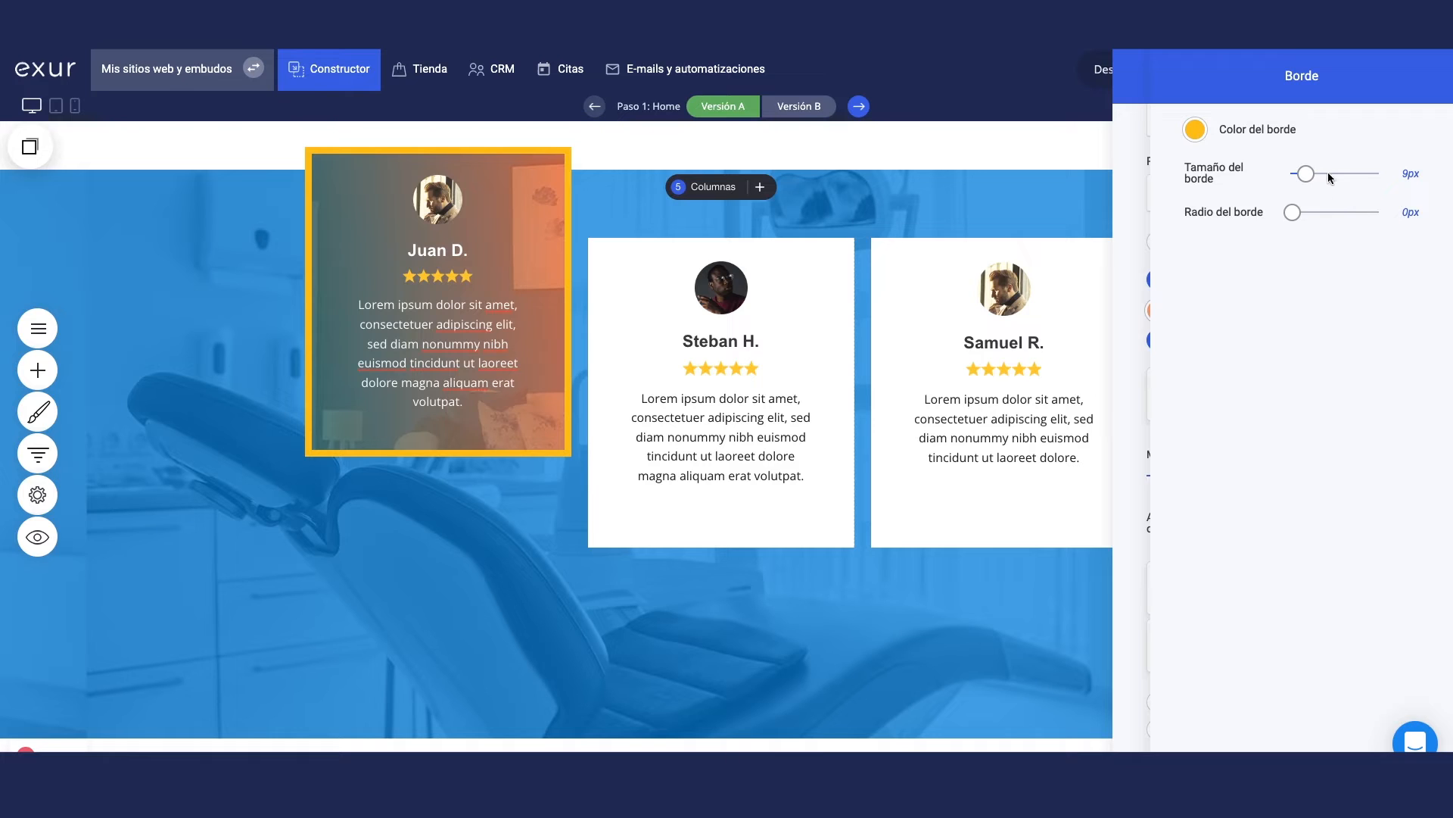
pyautogui.moveTo(1294, 214)
pyautogui.mouseDown()
pyautogui.moveTo(1386, 205)
pyautogui.moveTo(1282, 219)
pyautogui.mouseUp()
pyautogui.click(1124, 357)
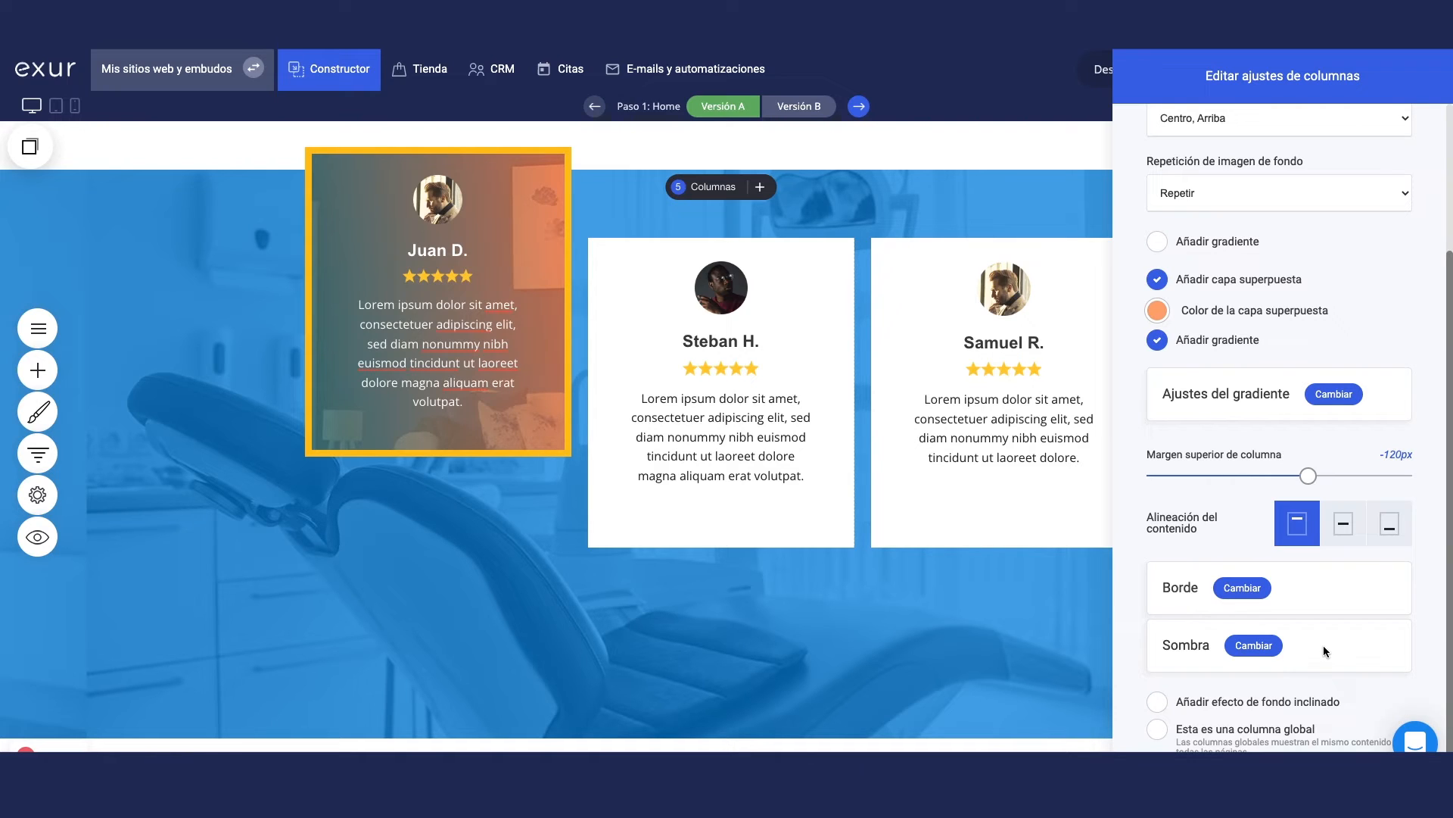
# Step: Add a black Sombra externa to the column with a -12px horizontal offset, 5px vertical offset and 0px blur radius
pyautogui.click(1263, 652)
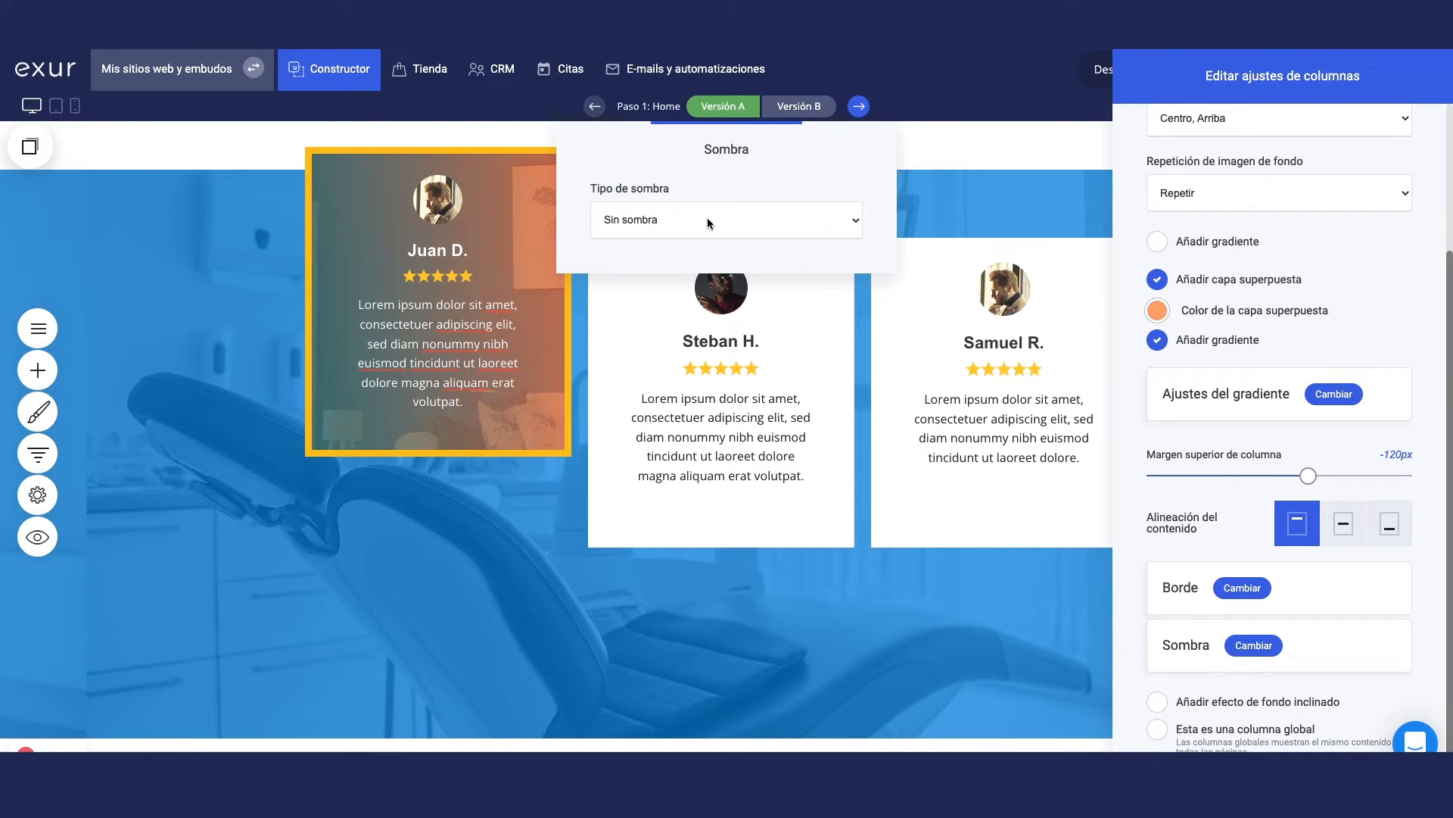
pyautogui.click(703, 217)
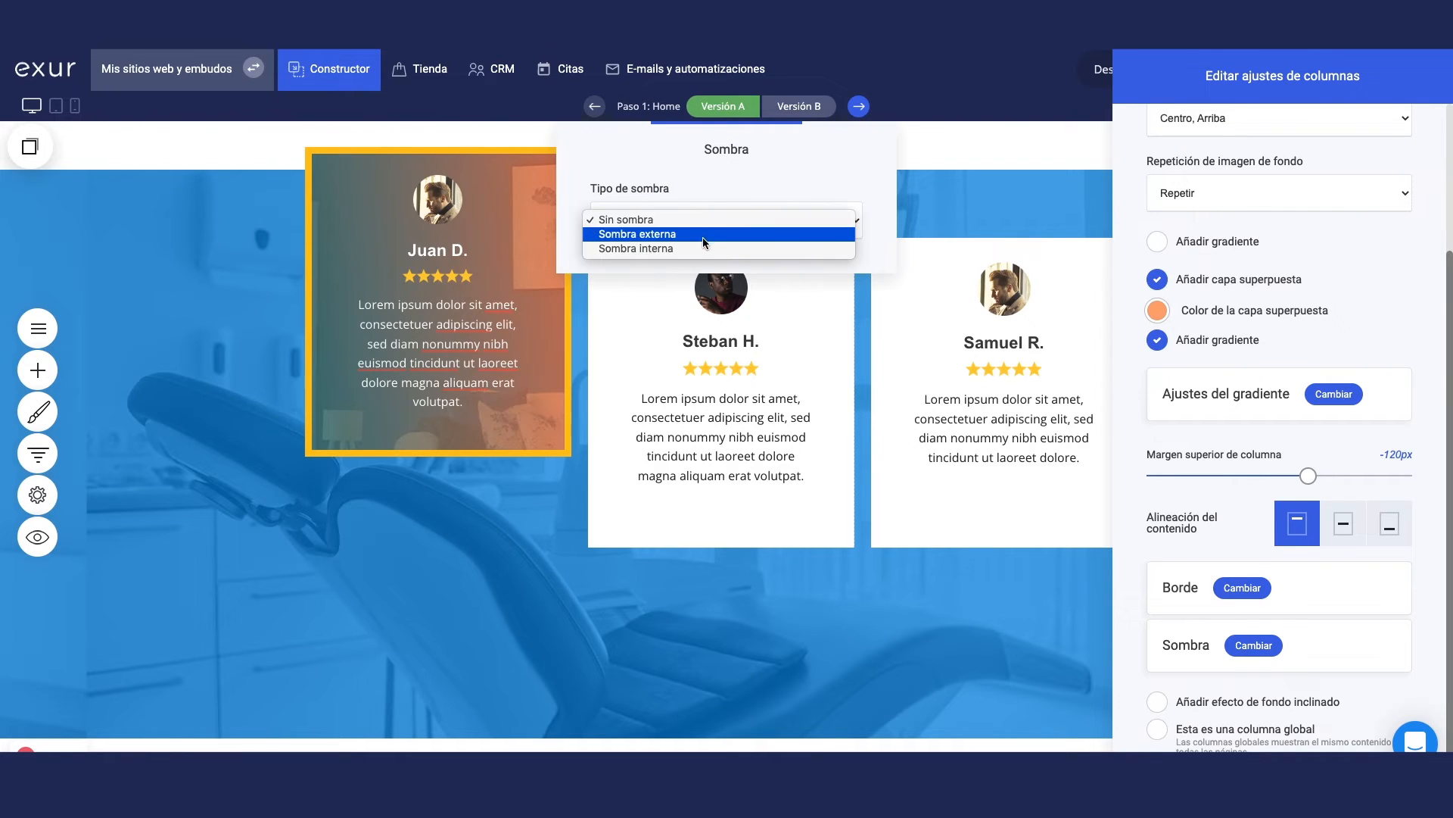
pyautogui.click(704, 234)
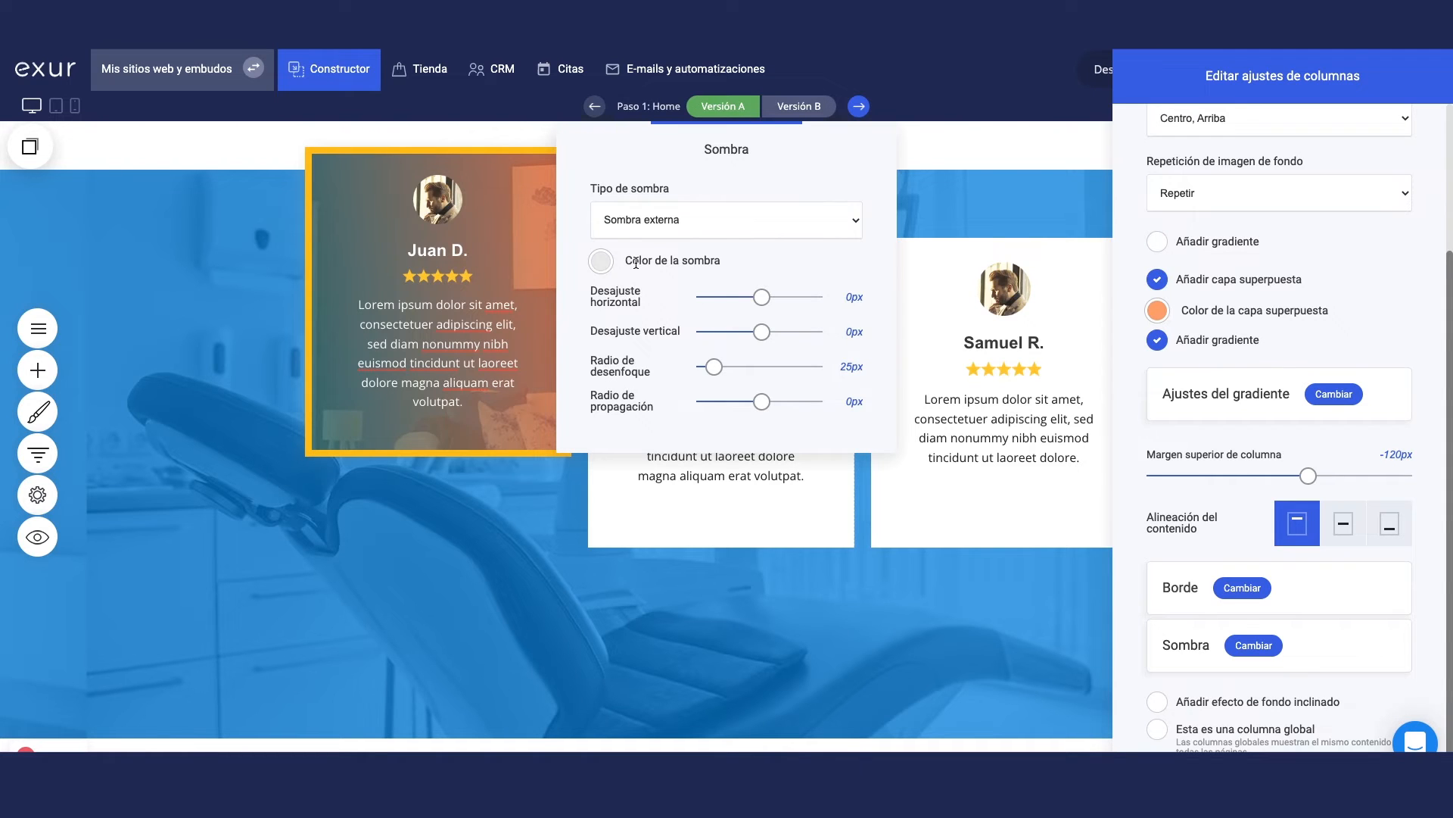
pyautogui.click(601, 261)
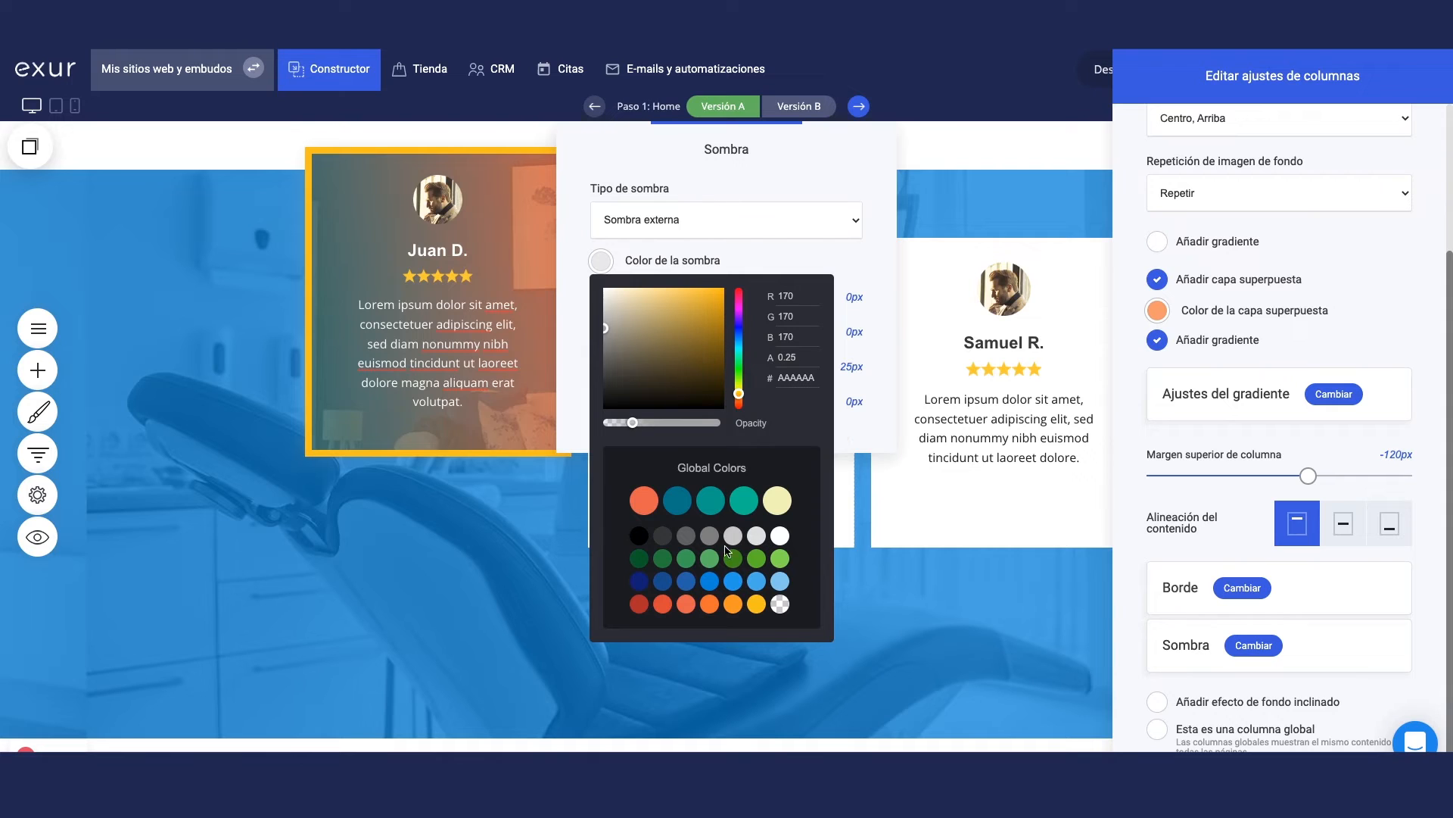
pyautogui.click(640, 539)
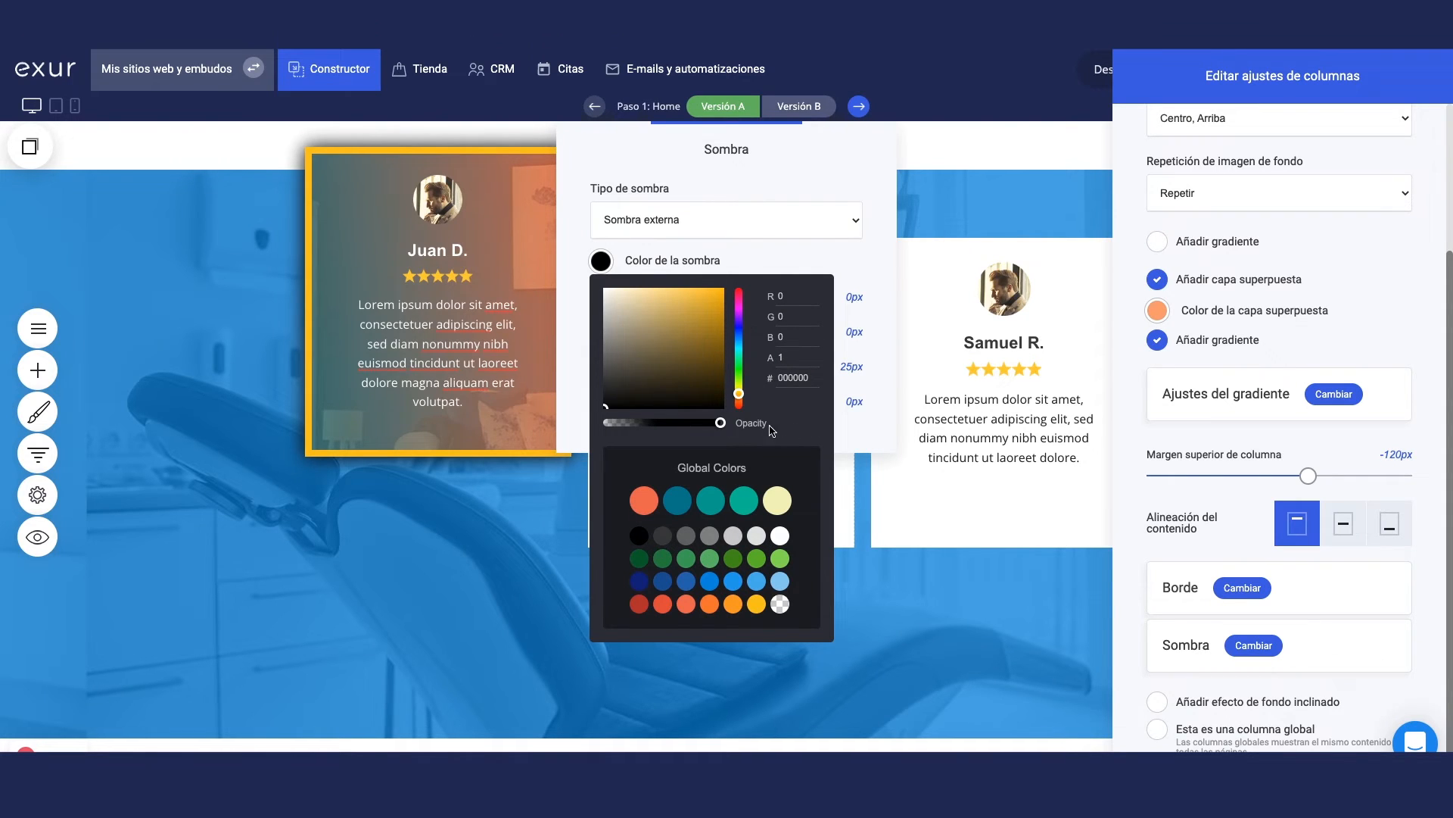
pyautogui.click(763, 261)
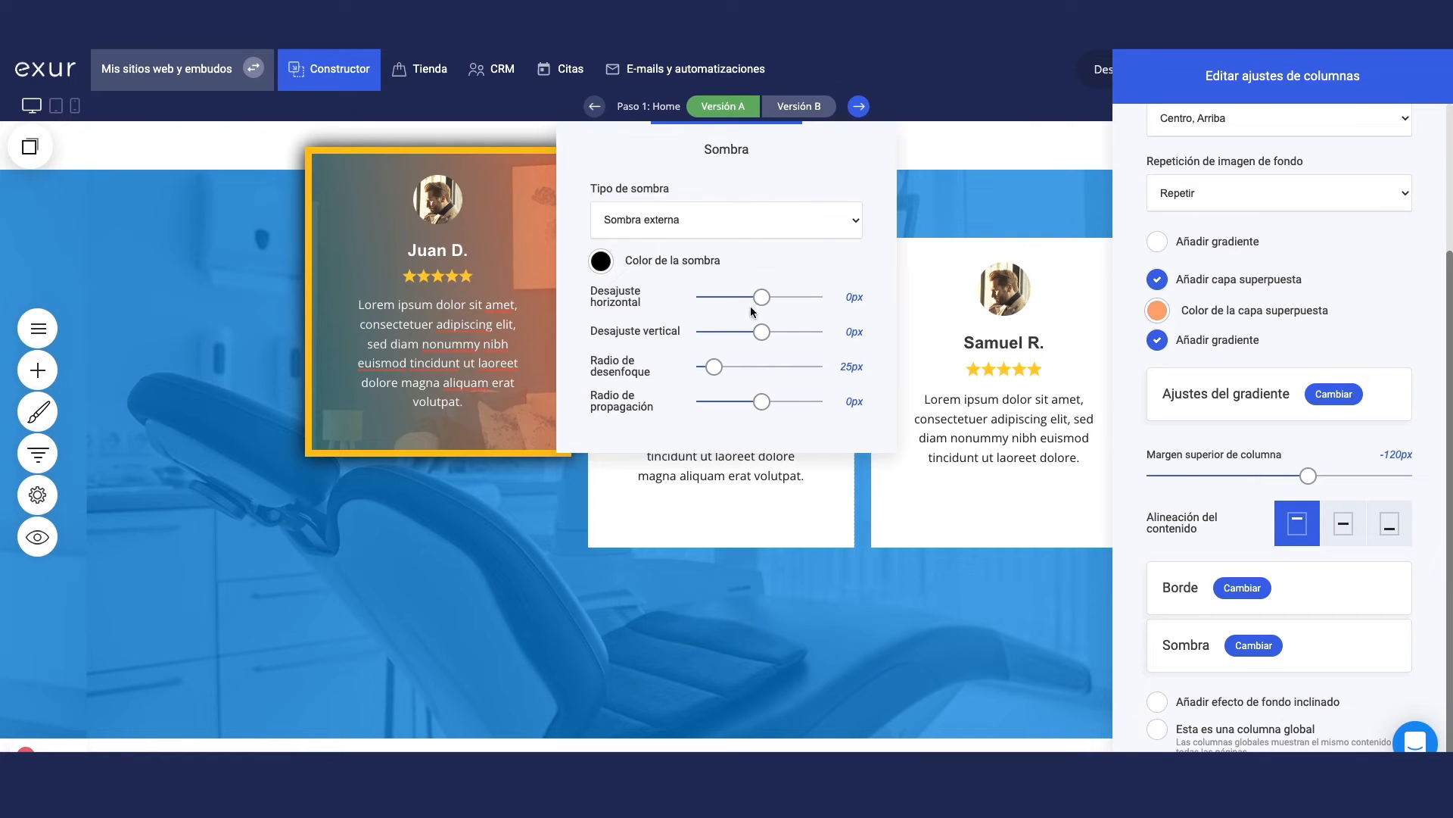
pyautogui.moveTo(767, 301); pyautogui.dragTo(700, 369)
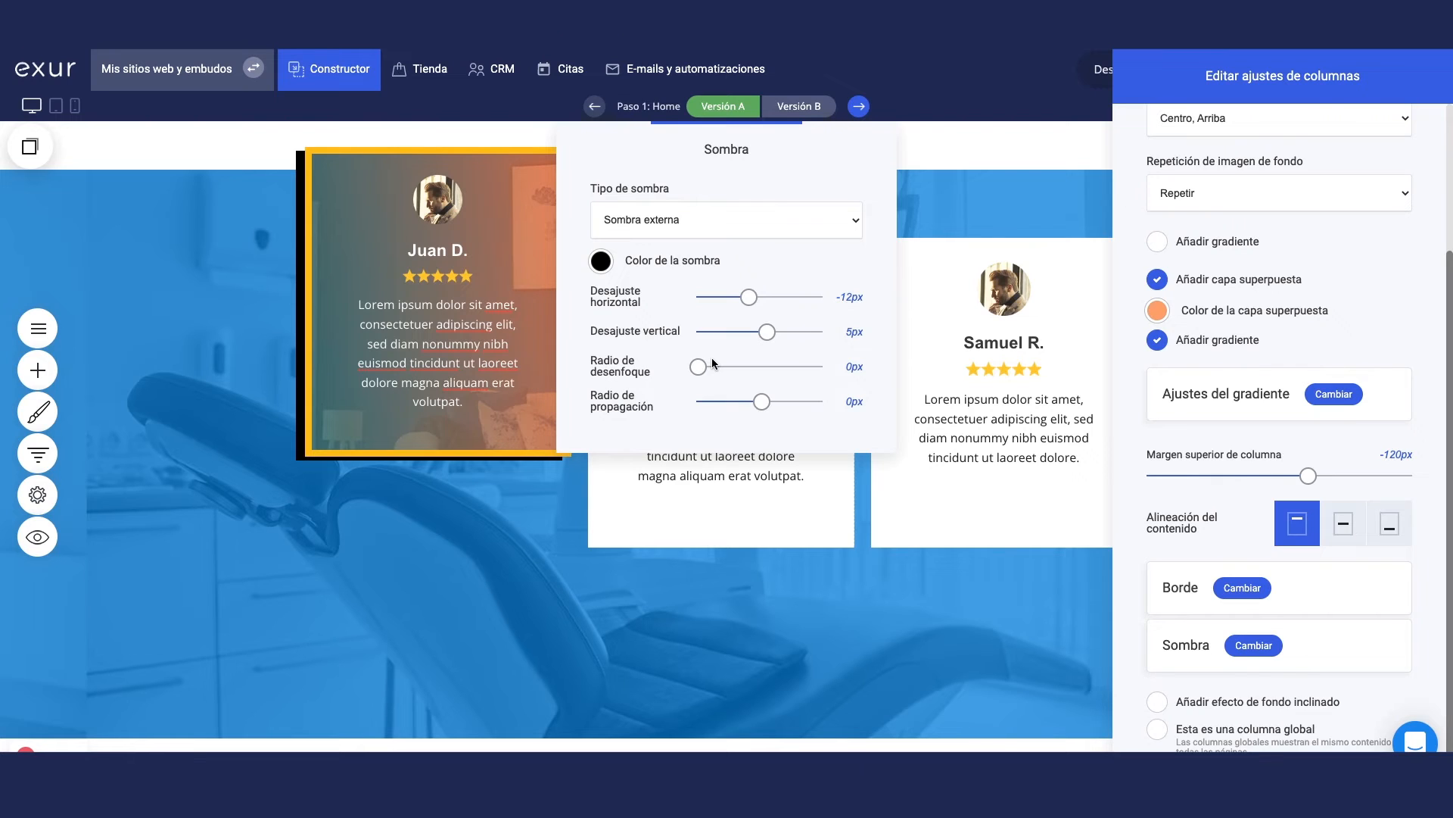
pyautogui.moveTo(698, 366); pyautogui.dragTo(676, 377)
# Step: Reduce the black shadow's opacity to about 0.52, and replace the shadow color with the orange swatch FBA026
pyautogui.click(604, 262)
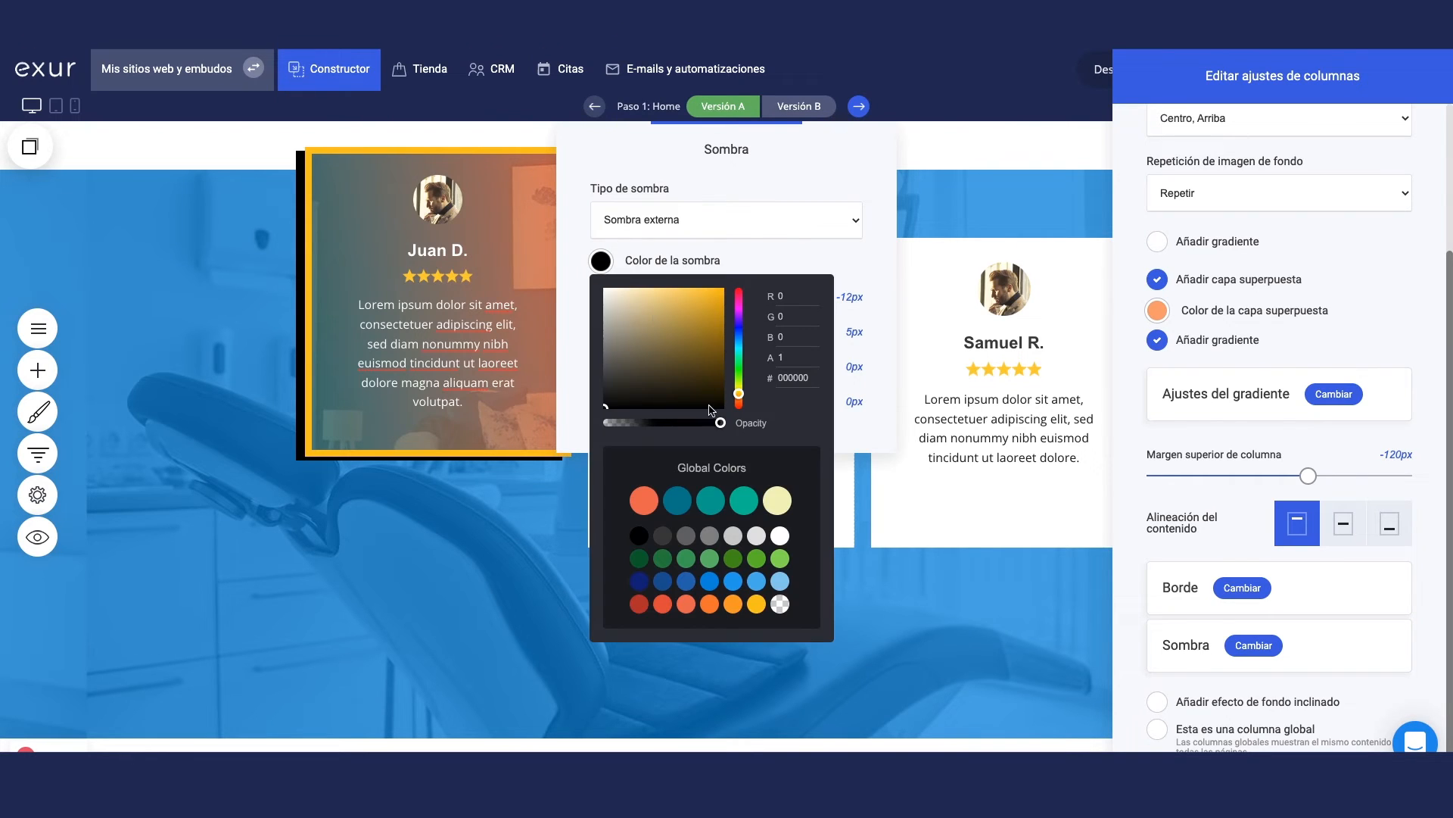
pyautogui.moveTo(683, 424); pyautogui.dragTo(667, 426)
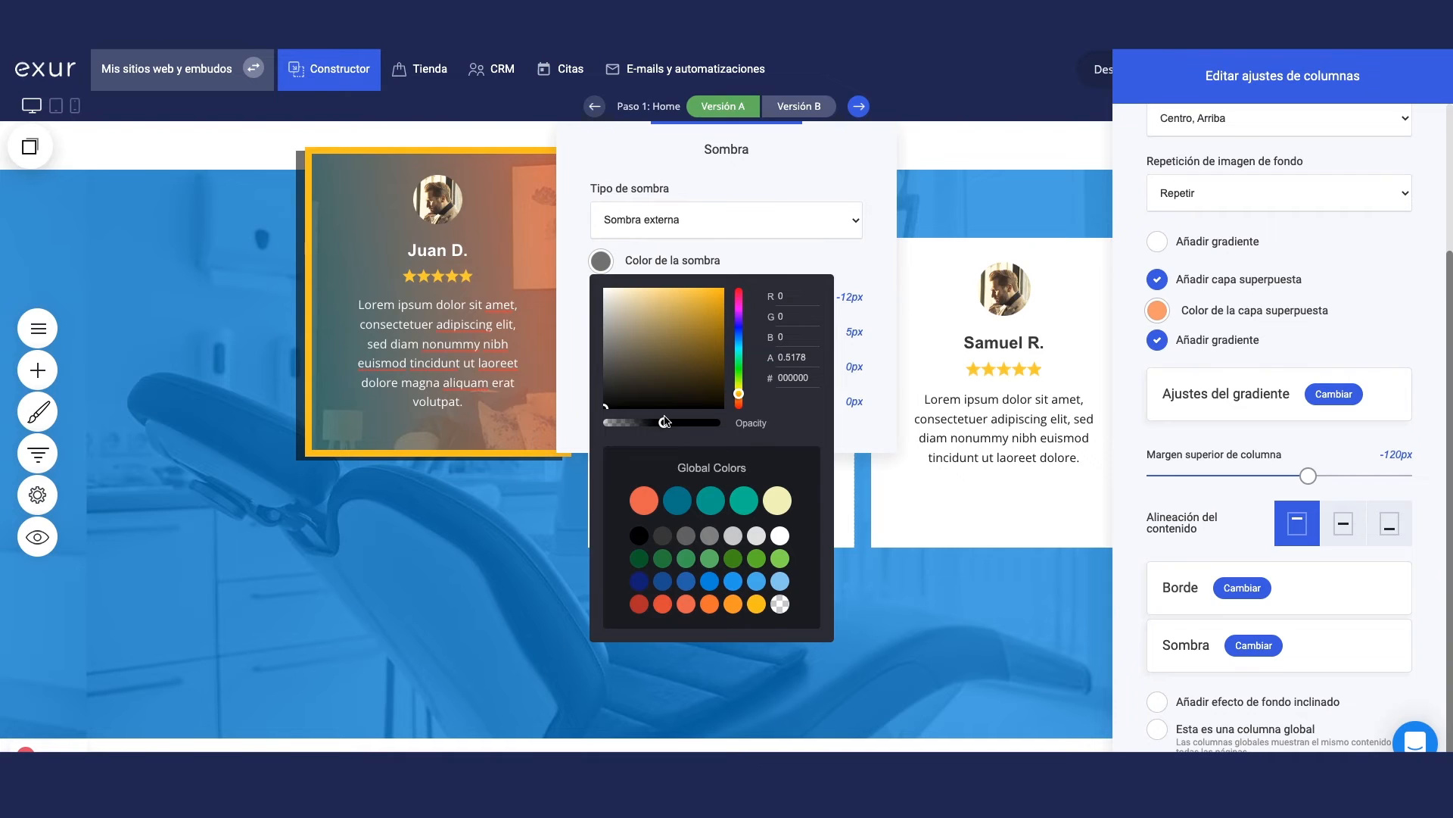
pyautogui.click(735, 606)
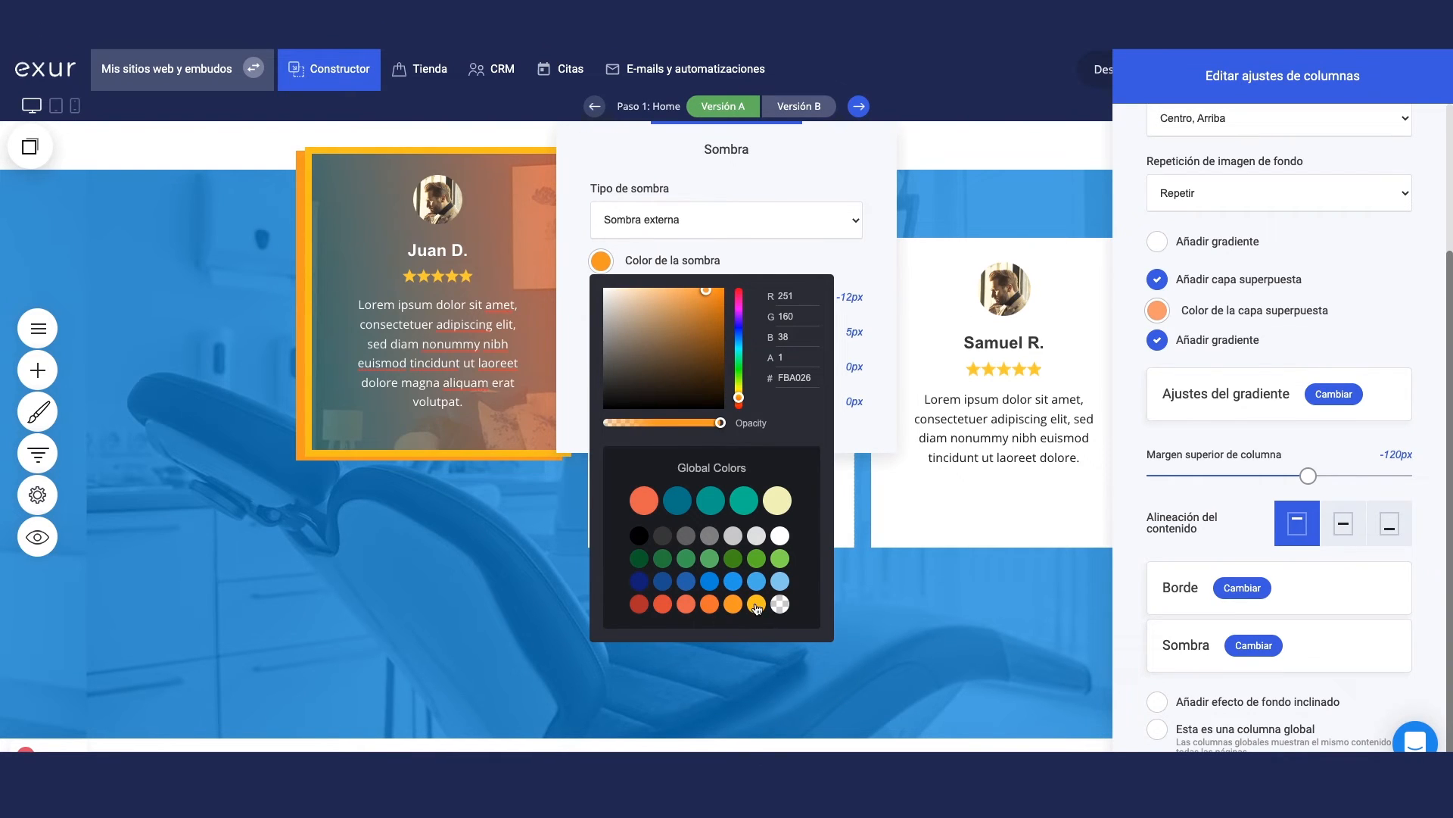
pyautogui.click(718, 424)
pyautogui.click(794, 252)
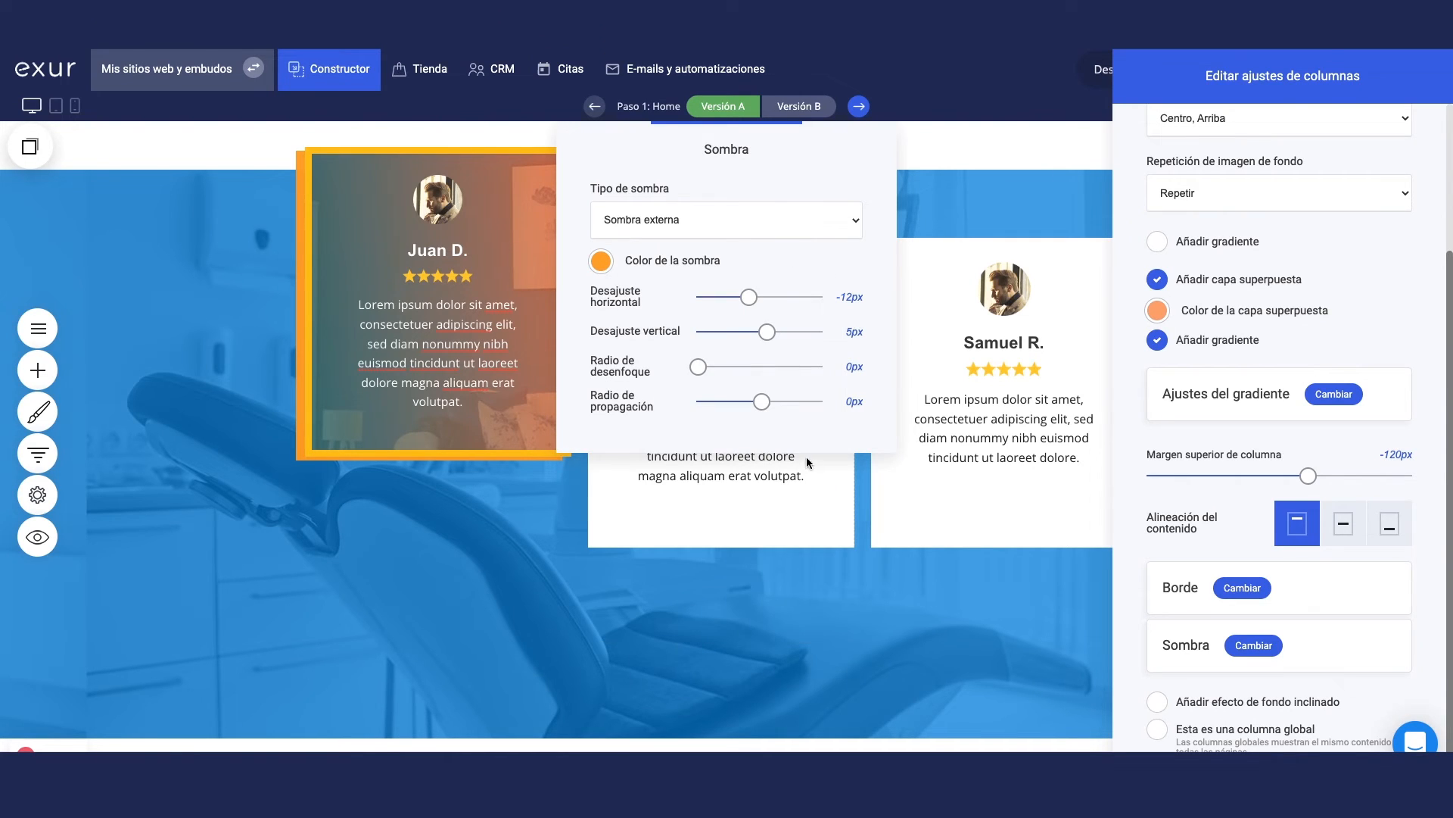
# Step: Set the shadow's spread radius to 2px, its vertical offset to 11px and its horizontal offset to -18px
pyautogui.moveTo(765, 406)
pyautogui.mouseDown()
pyautogui.moveTo(790, 406)
pyautogui.moveTo(765, 406)
pyautogui.mouseUp()
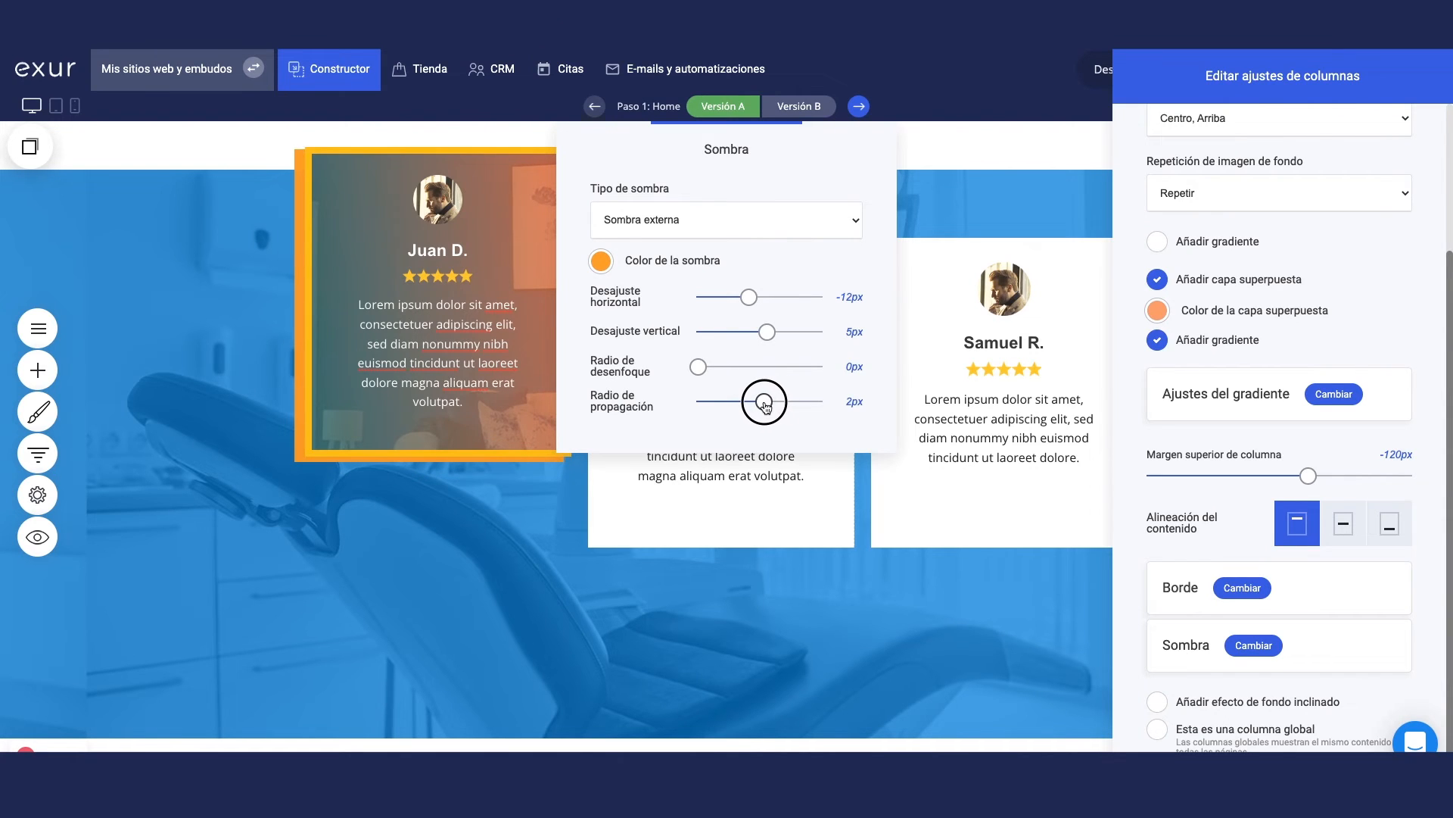
pyautogui.moveTo(769, 342); pyautogui.dragTo(745, 300)
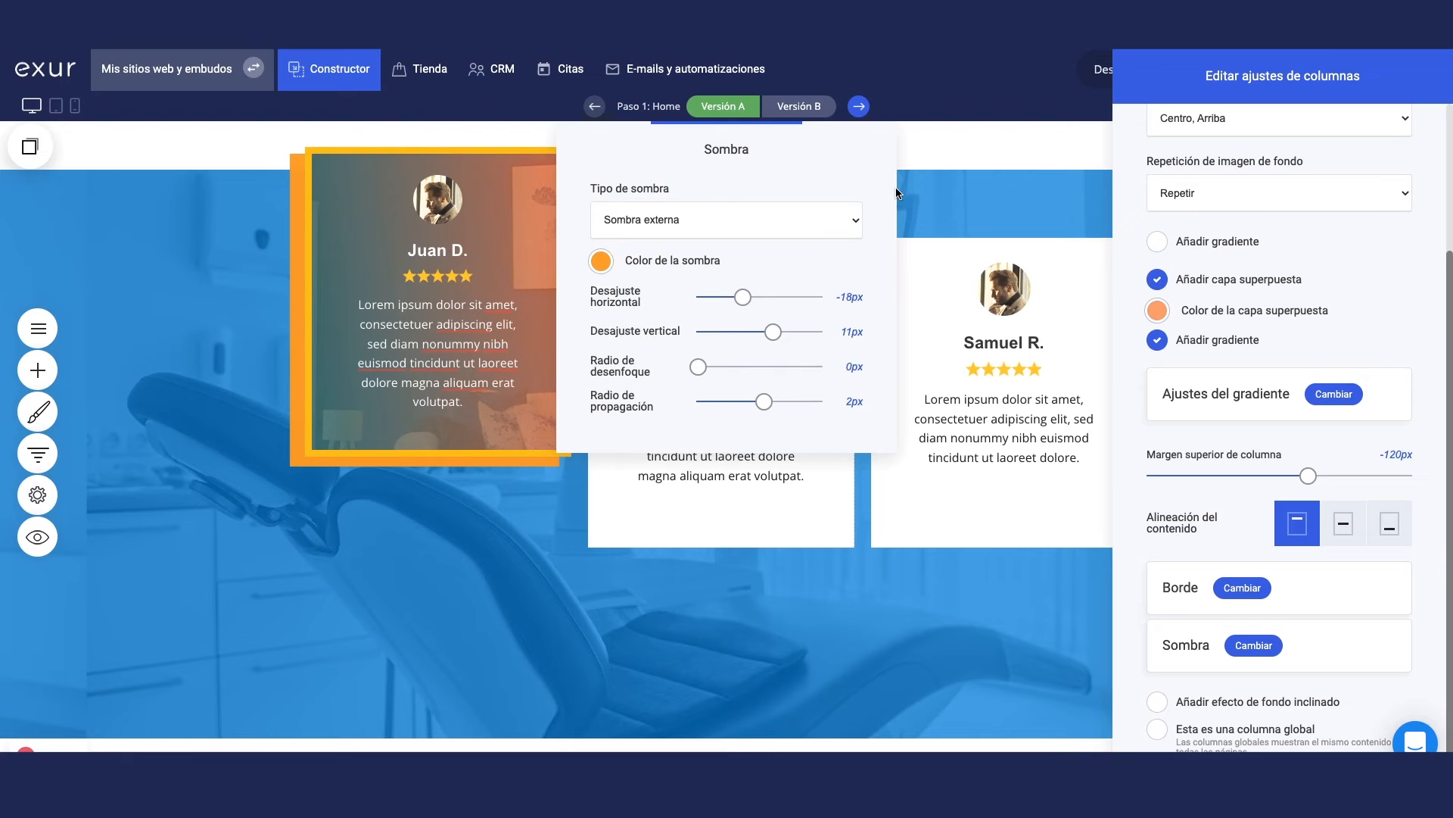
pyautogui.click(922, 171)
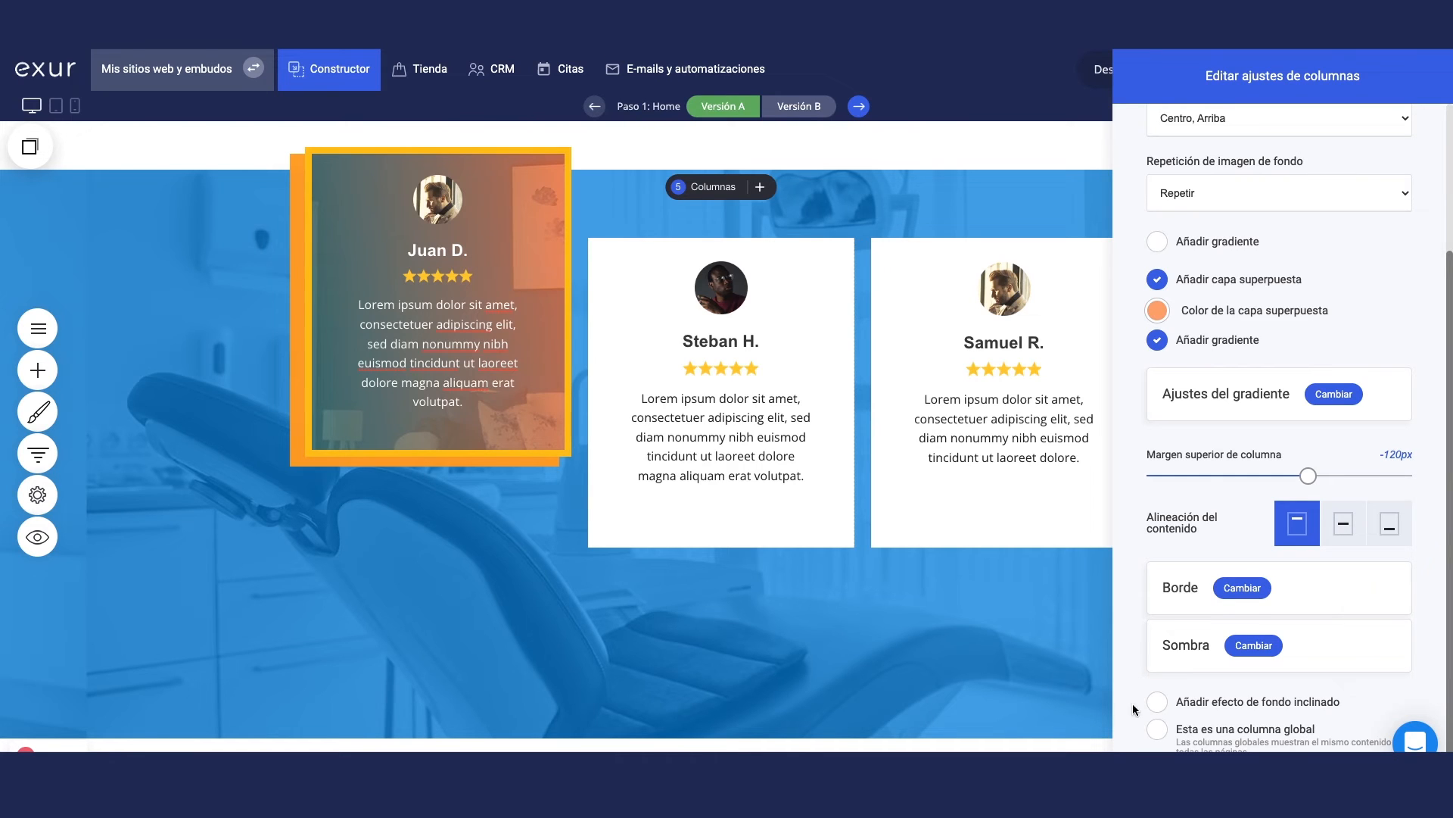
# Step: Enable the slanted background effect on the column and set its shadow type to Sin sombra
pyautogui.click(1179, 710)
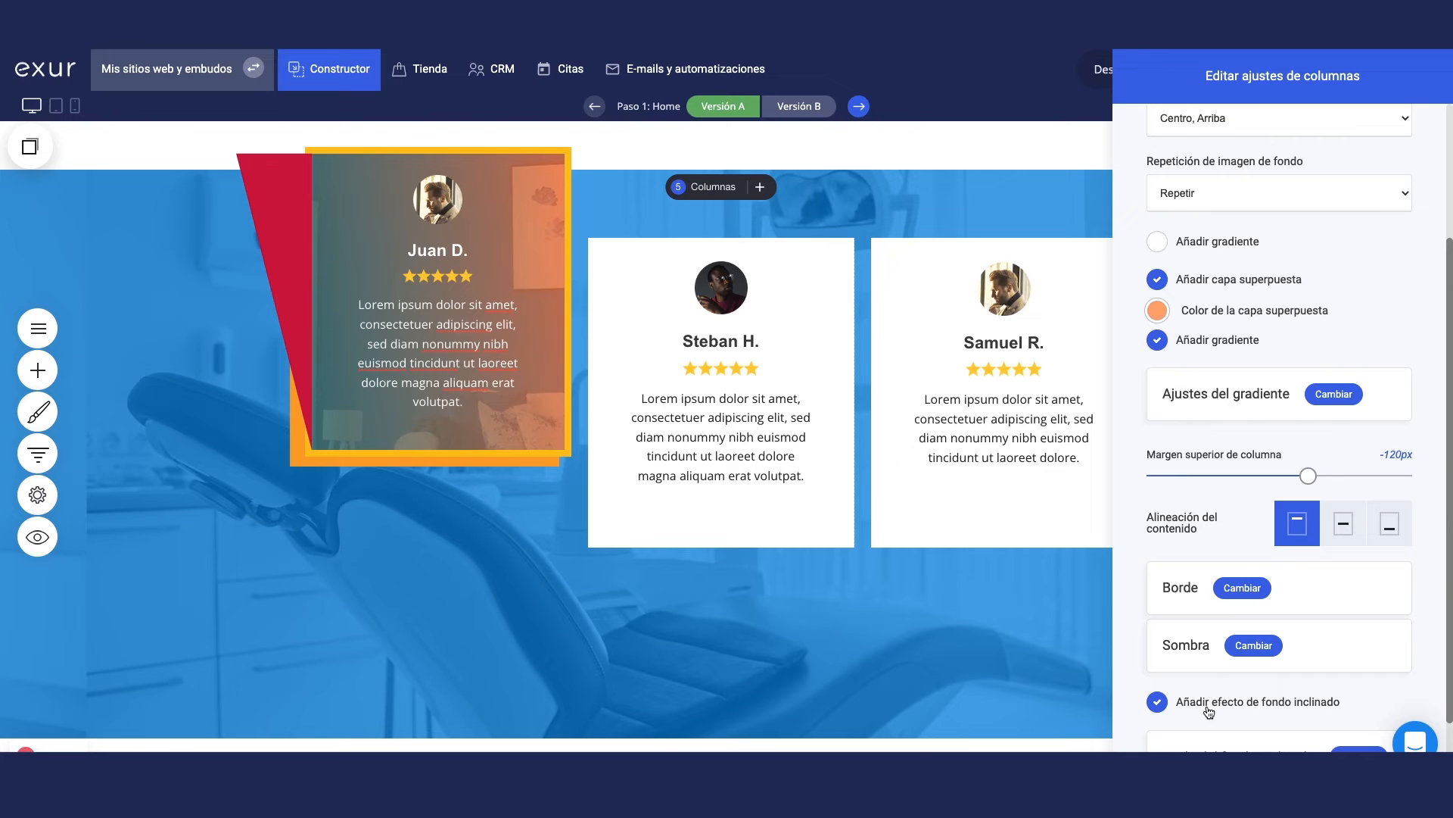
pyautogui.click(1259, 653)
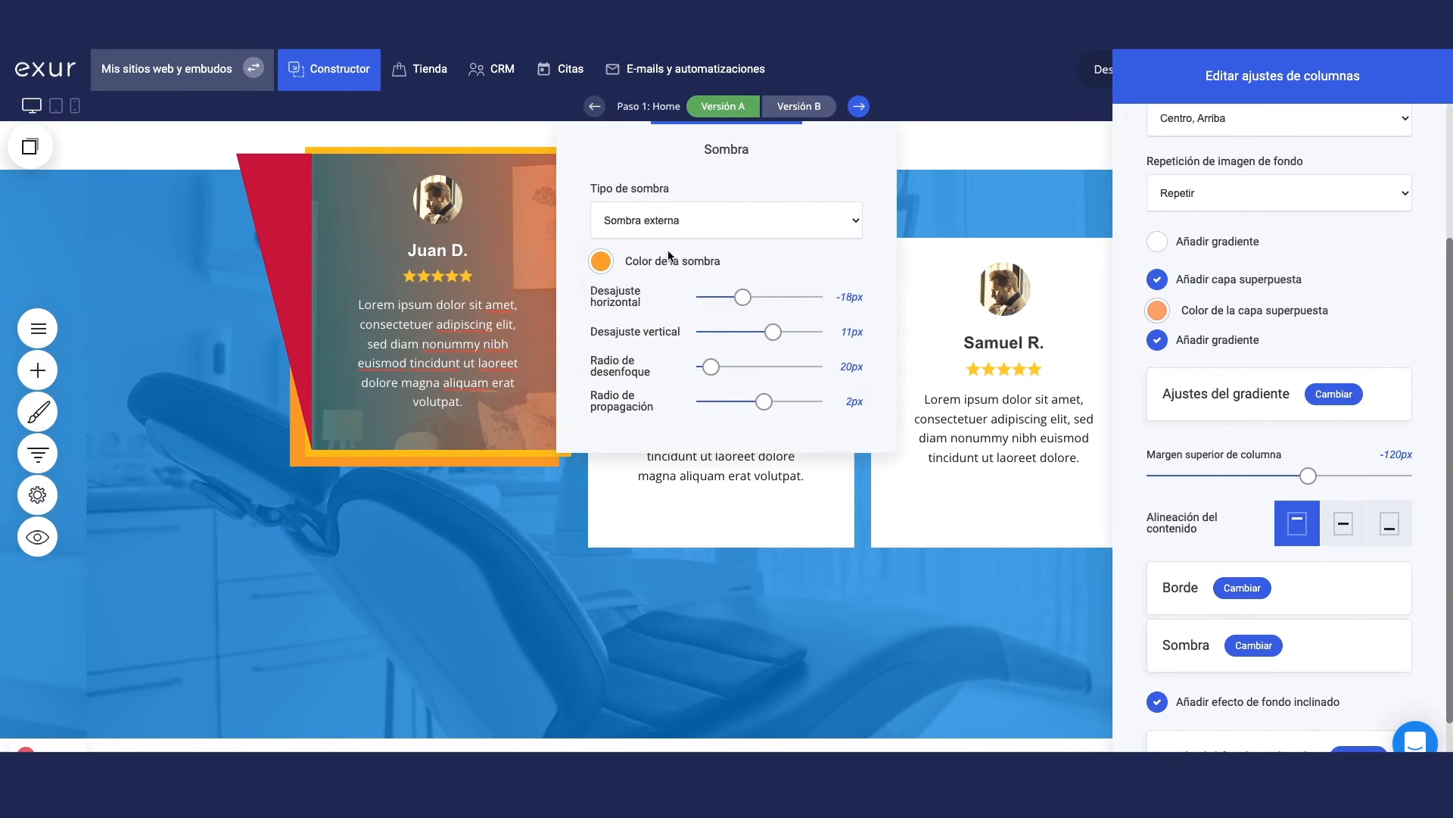
pyautogui.click(666, 219)
pyautogui.click(681, 202)
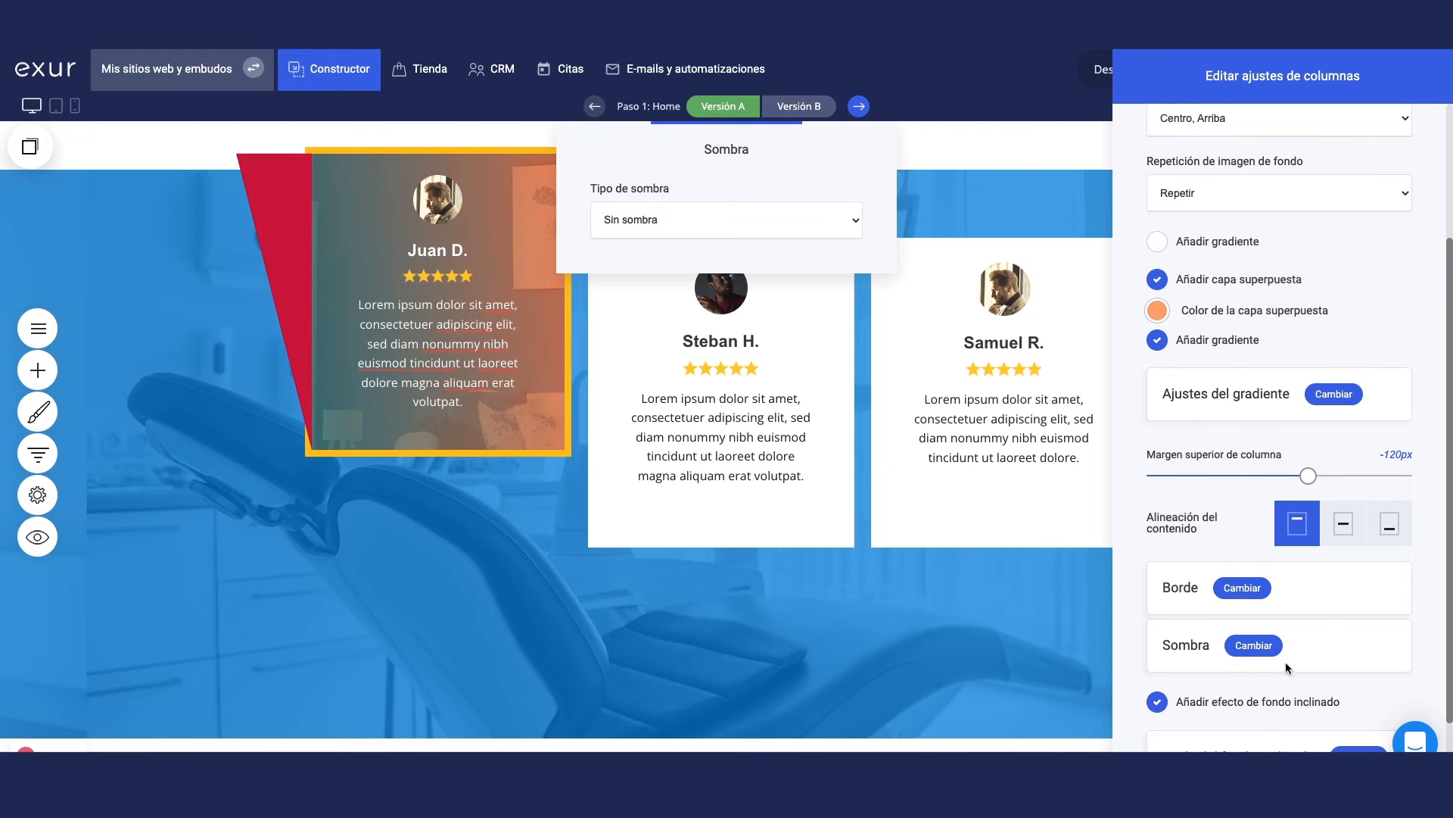
# Step: Remove the column's border by setting its size to 0px
pyautogui.click(1244, 588)
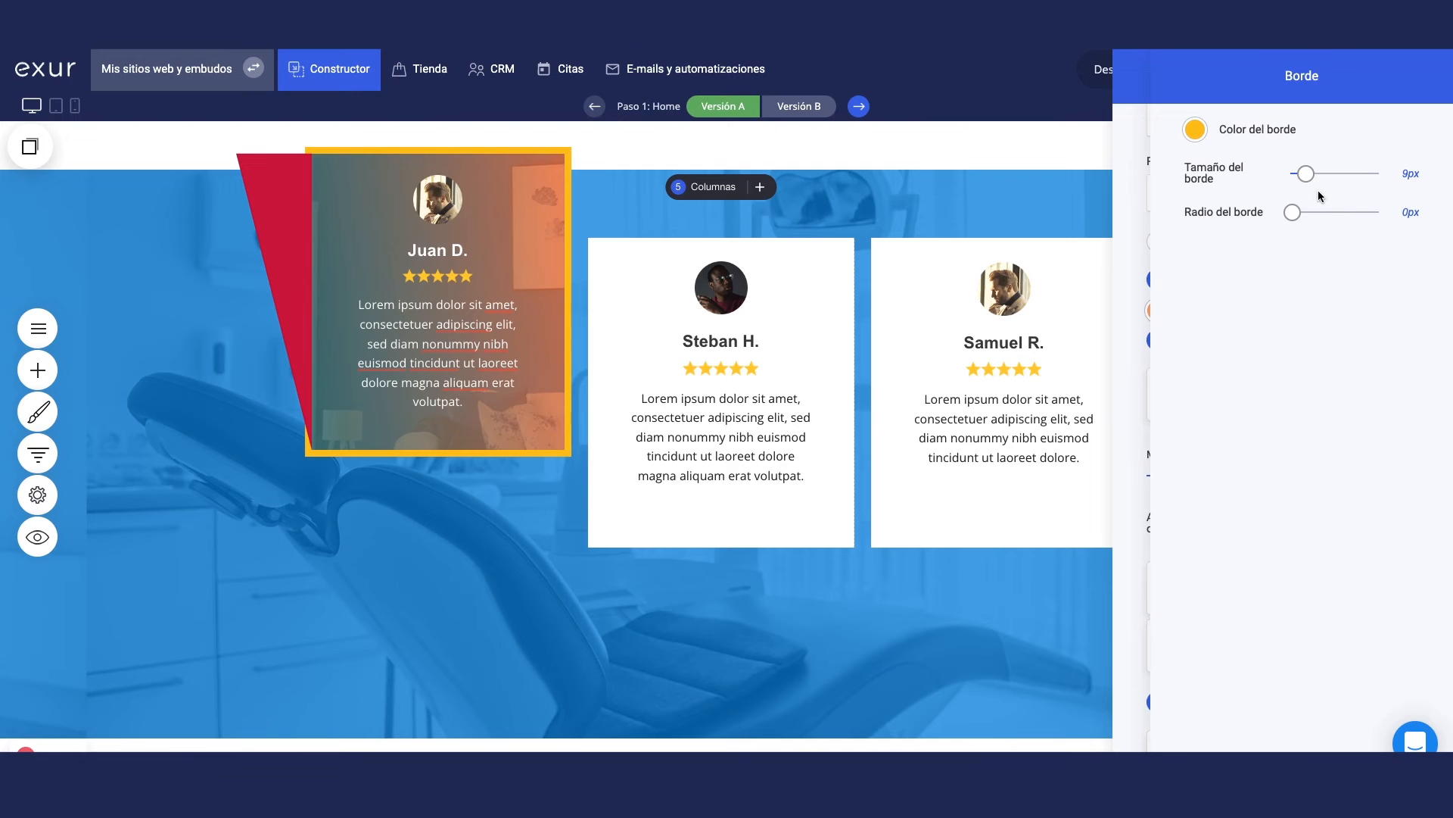
pyautogui.moveTo(1305, 174); pyautogui.dragTo(1276, 180)
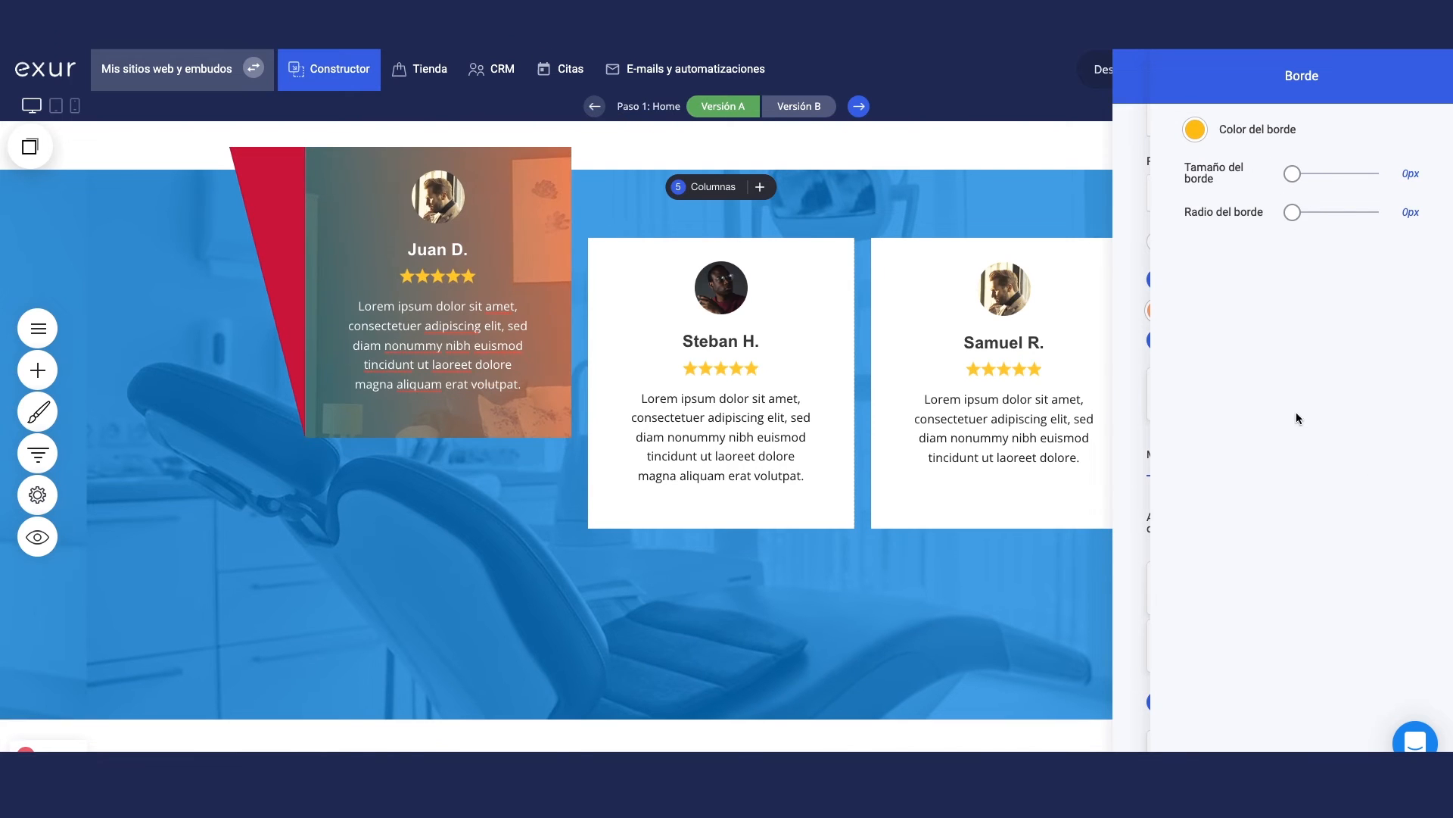
pyautogui.click(1124, 154)
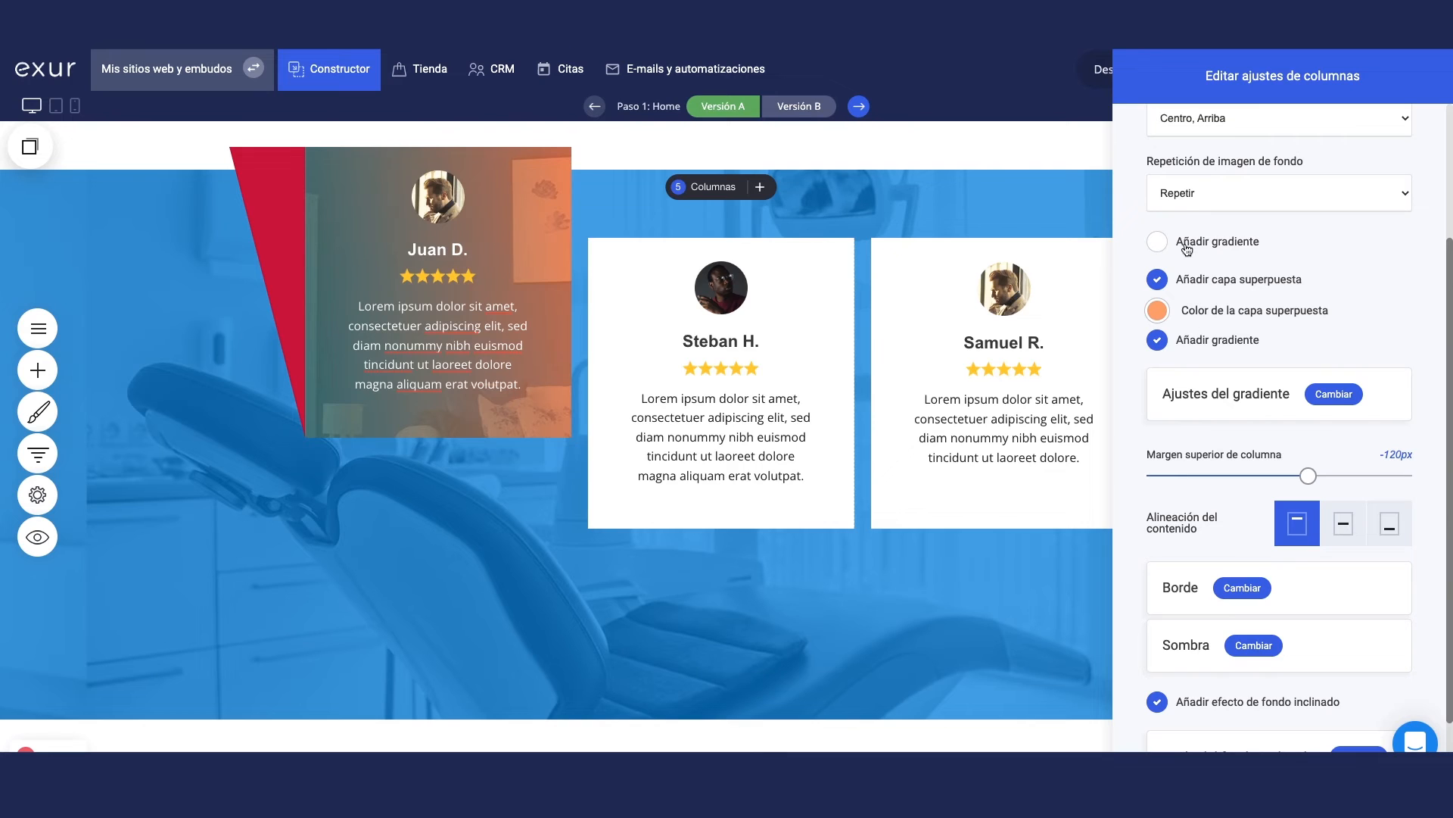
# Step: Delete the column's background image and turn off the overlay gradient and the overlay layer
pyautogui.scroll(5, 1242, 288)
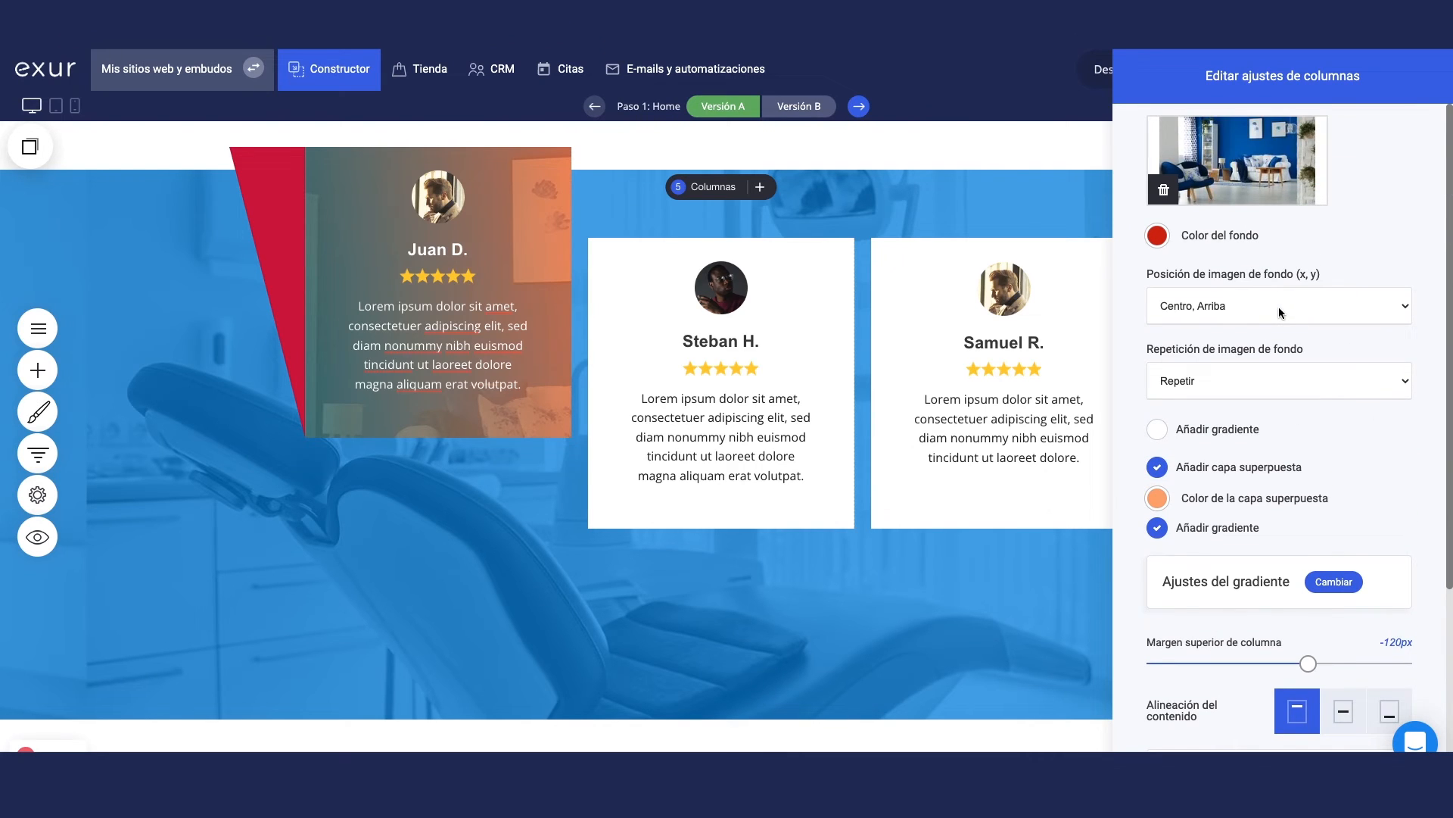
pyautogui.click(1163, 189)
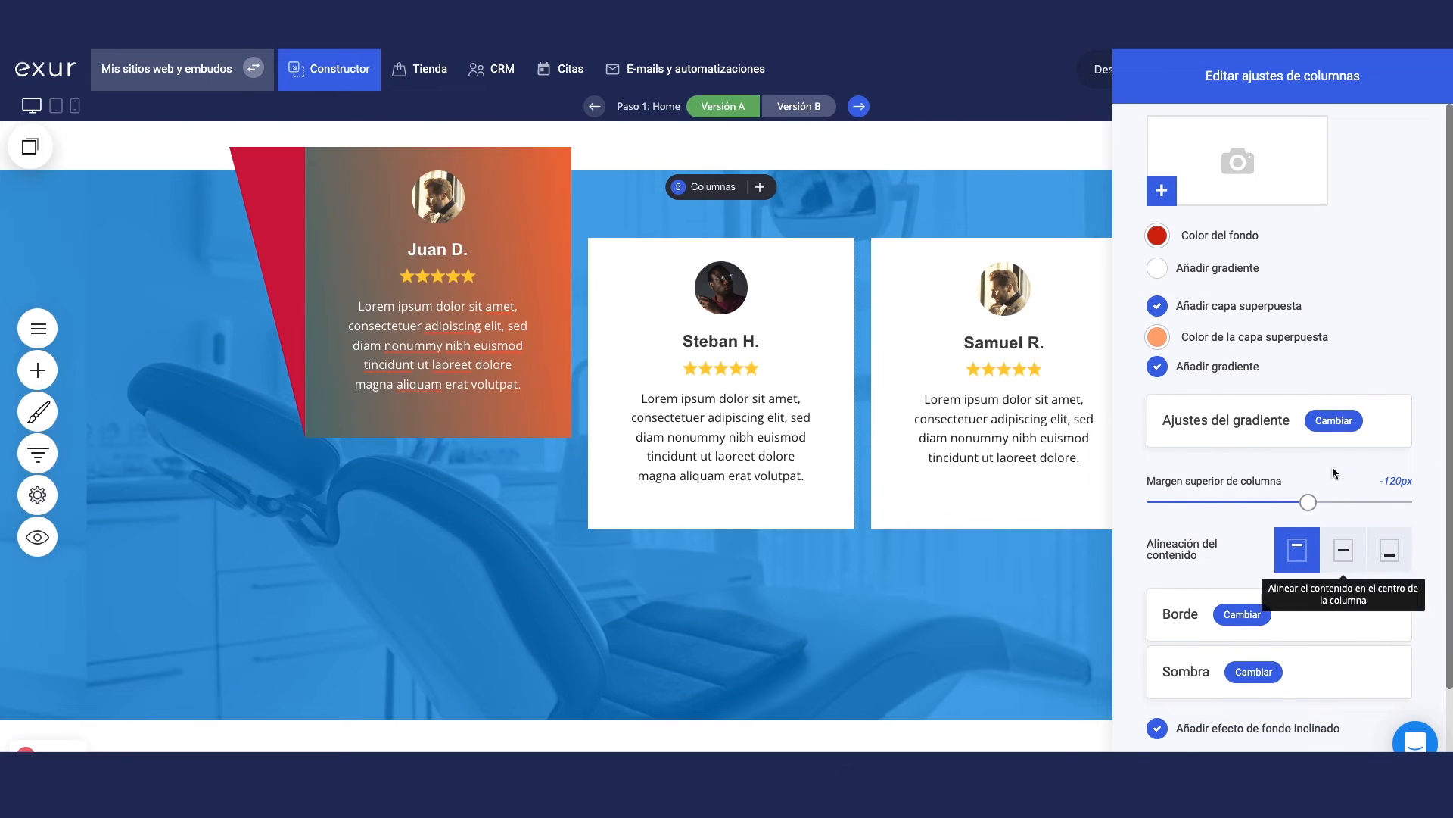
pyautogui.click(1159, 371)
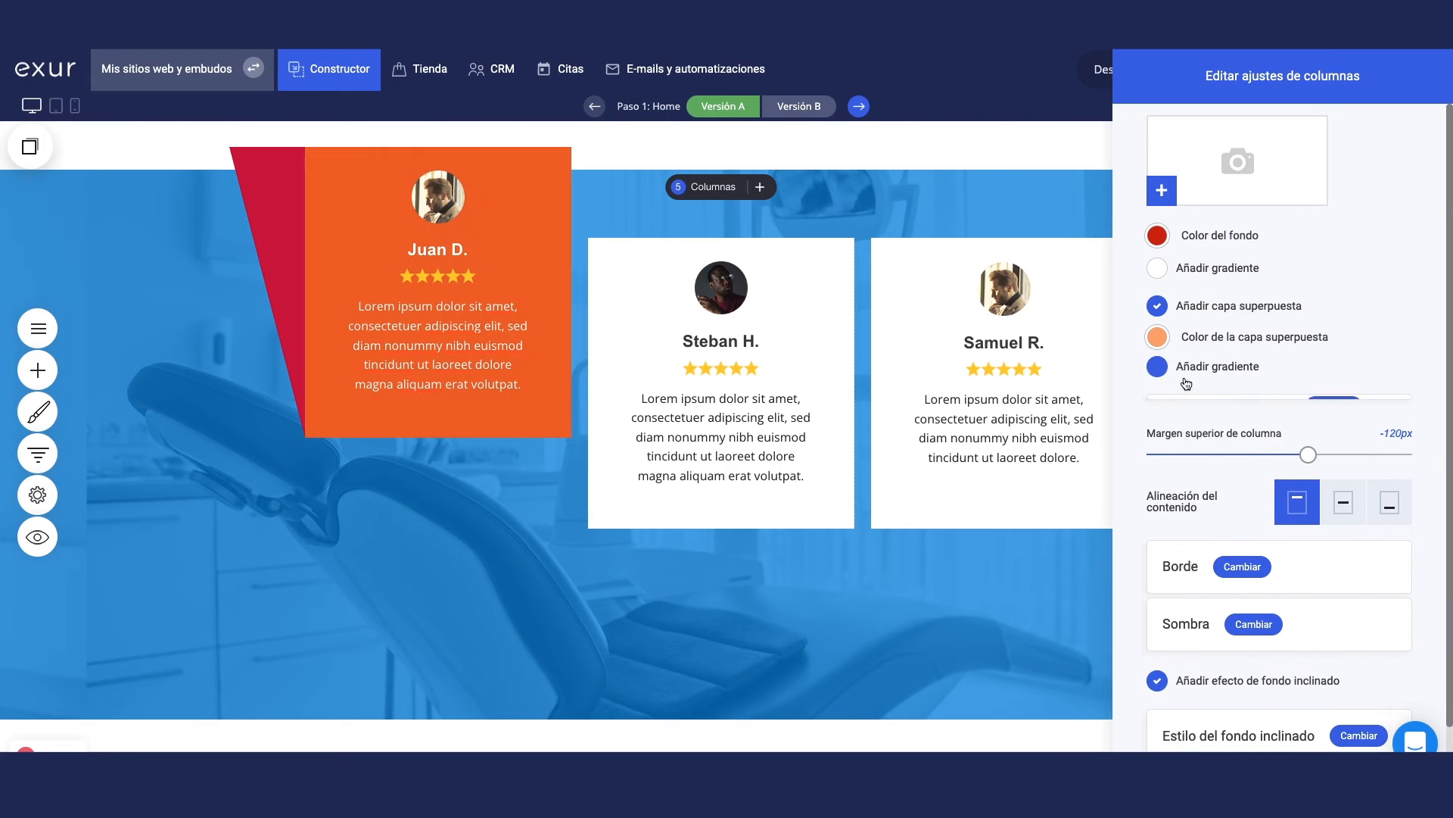
pyautogui.click(1158, 306)
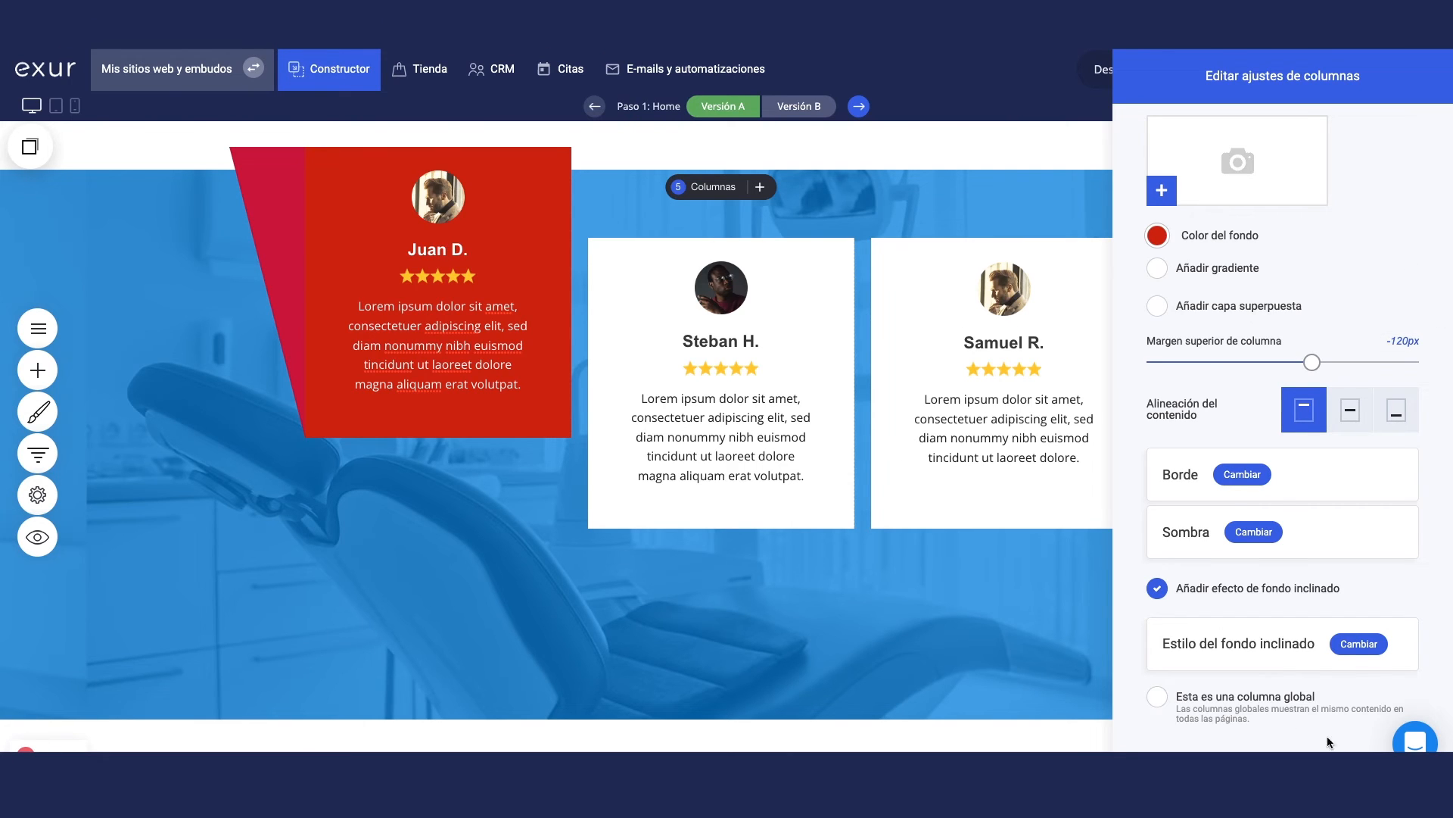
# Step: Examine the slanted background's style settings, including its color, position and direction
pyautogui.click(1360, 646)
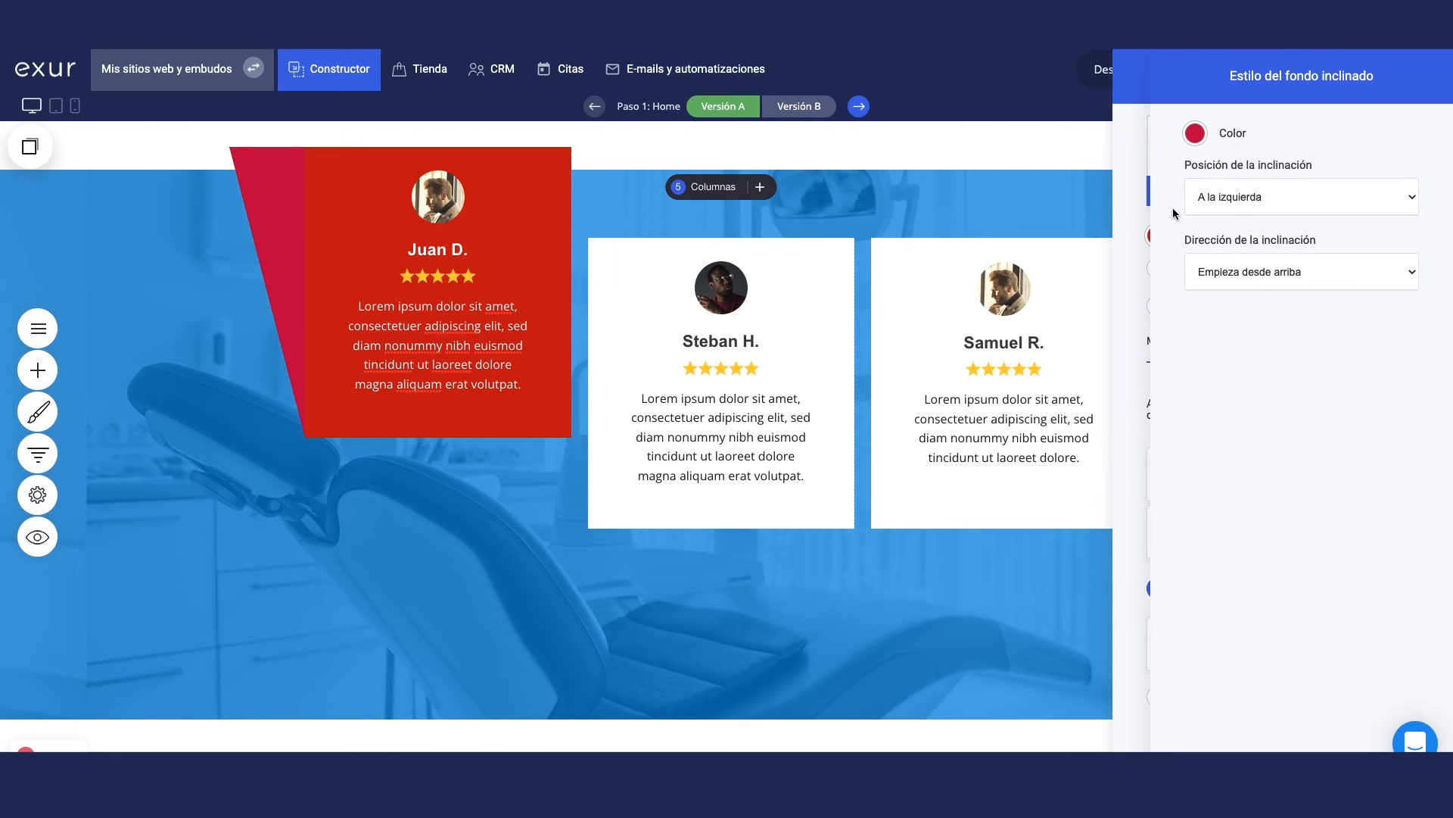
pyautogui.click(1195, 135)
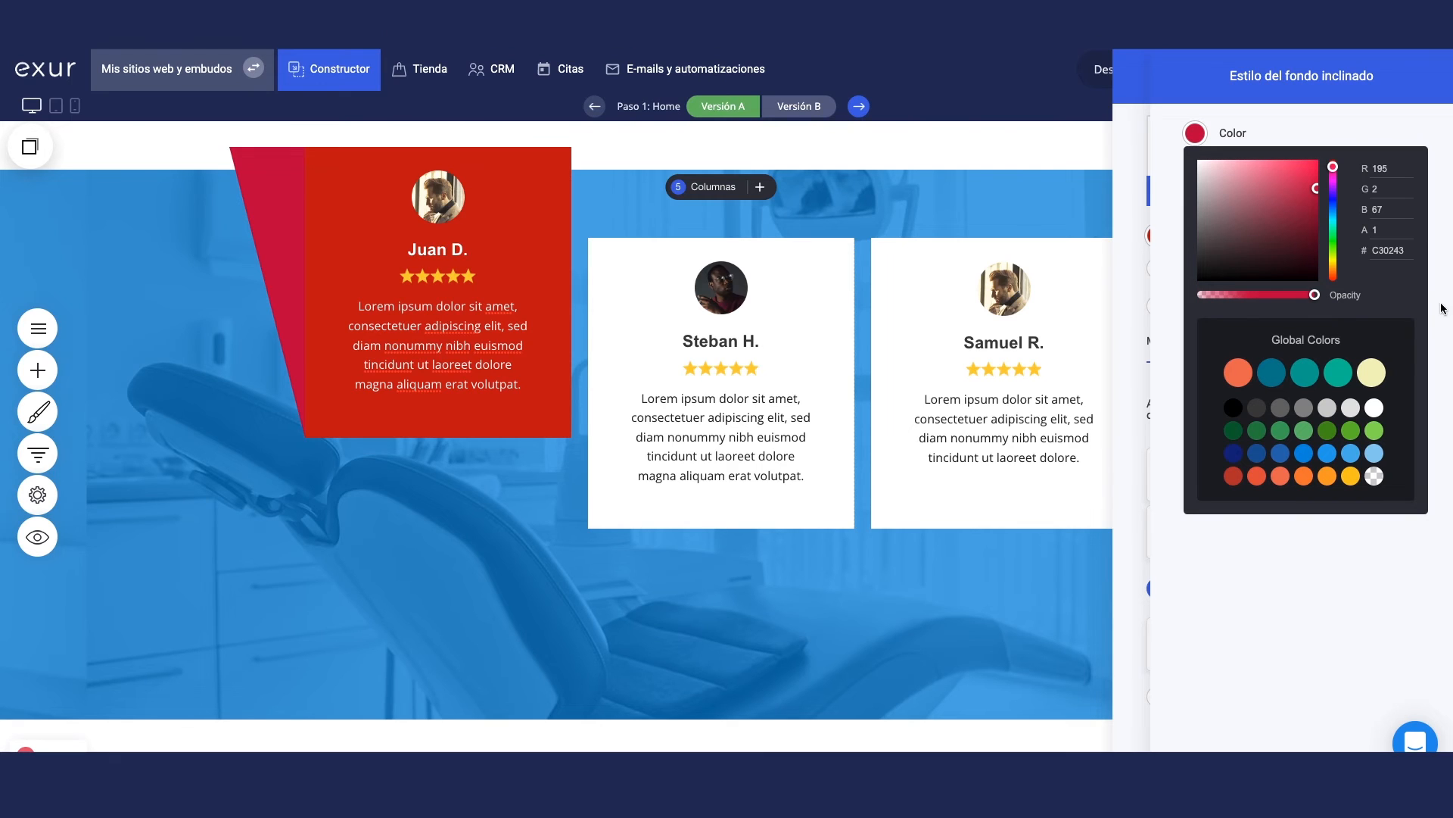
pyautogui.click(1178, 170)
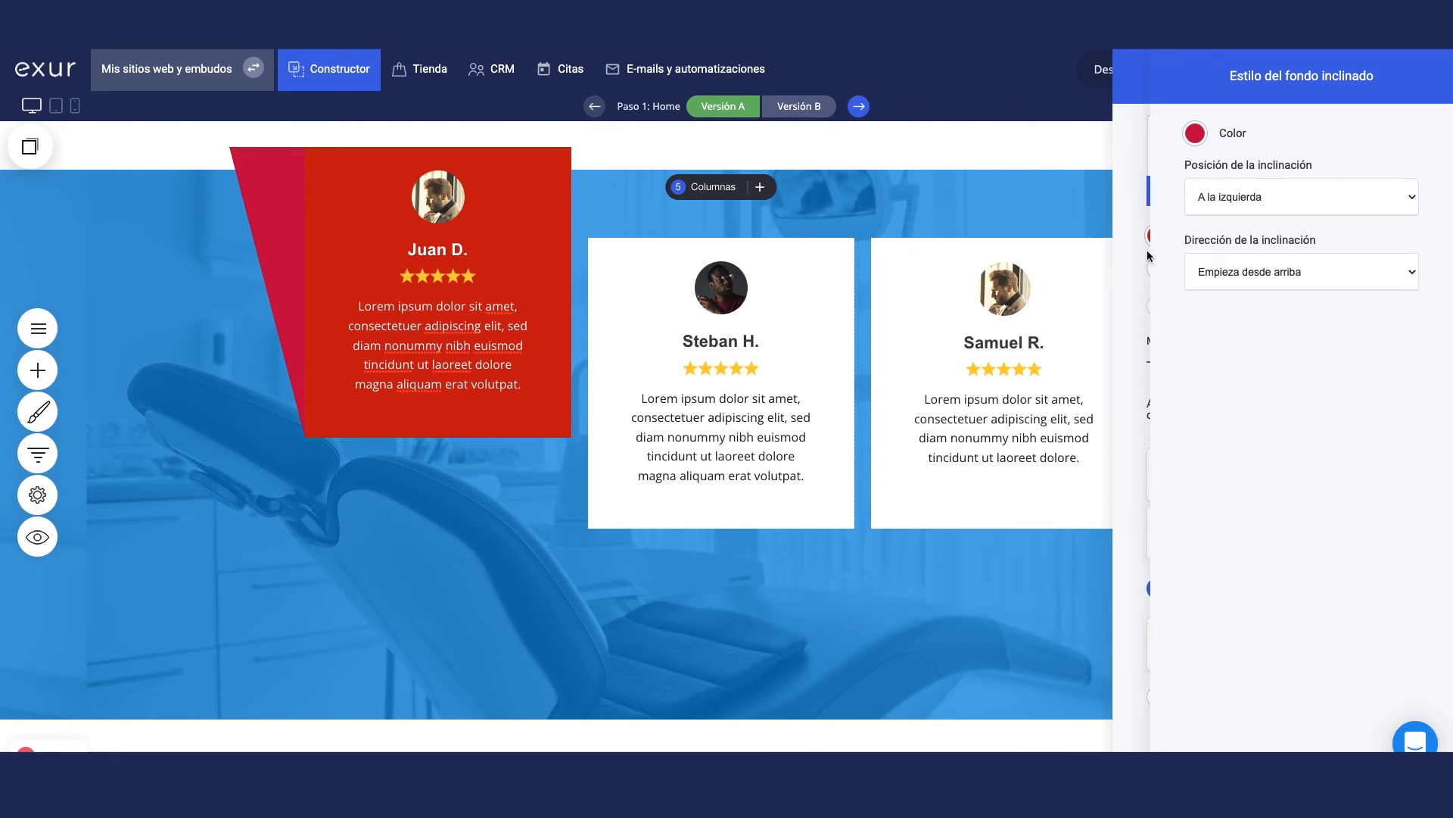
pyautogui.click(1137, 184)
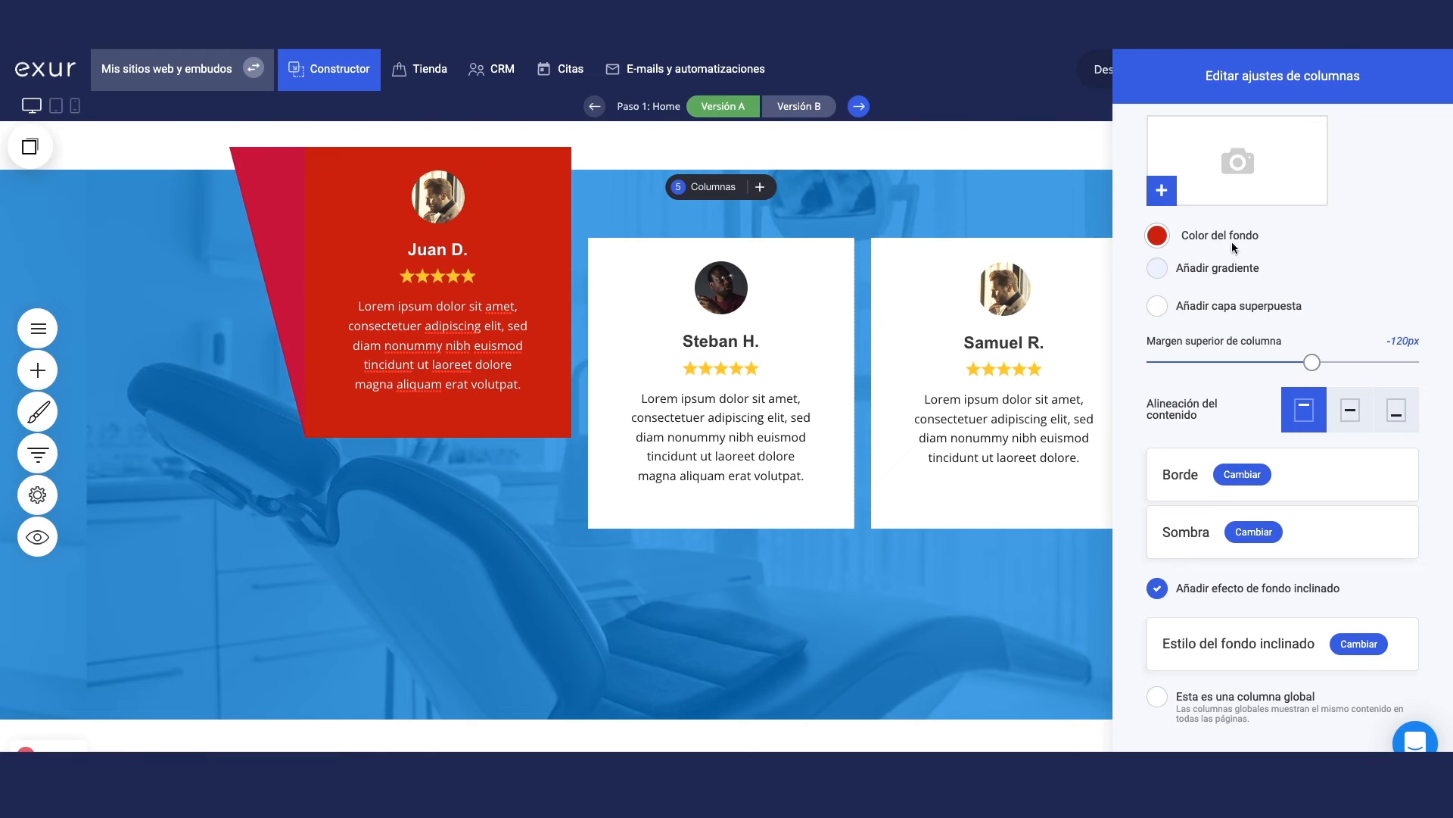
# Step: Set the first testimonial column's background color to hex c30243 so it matches the slanted background
pyautogui.click(1159, 235)
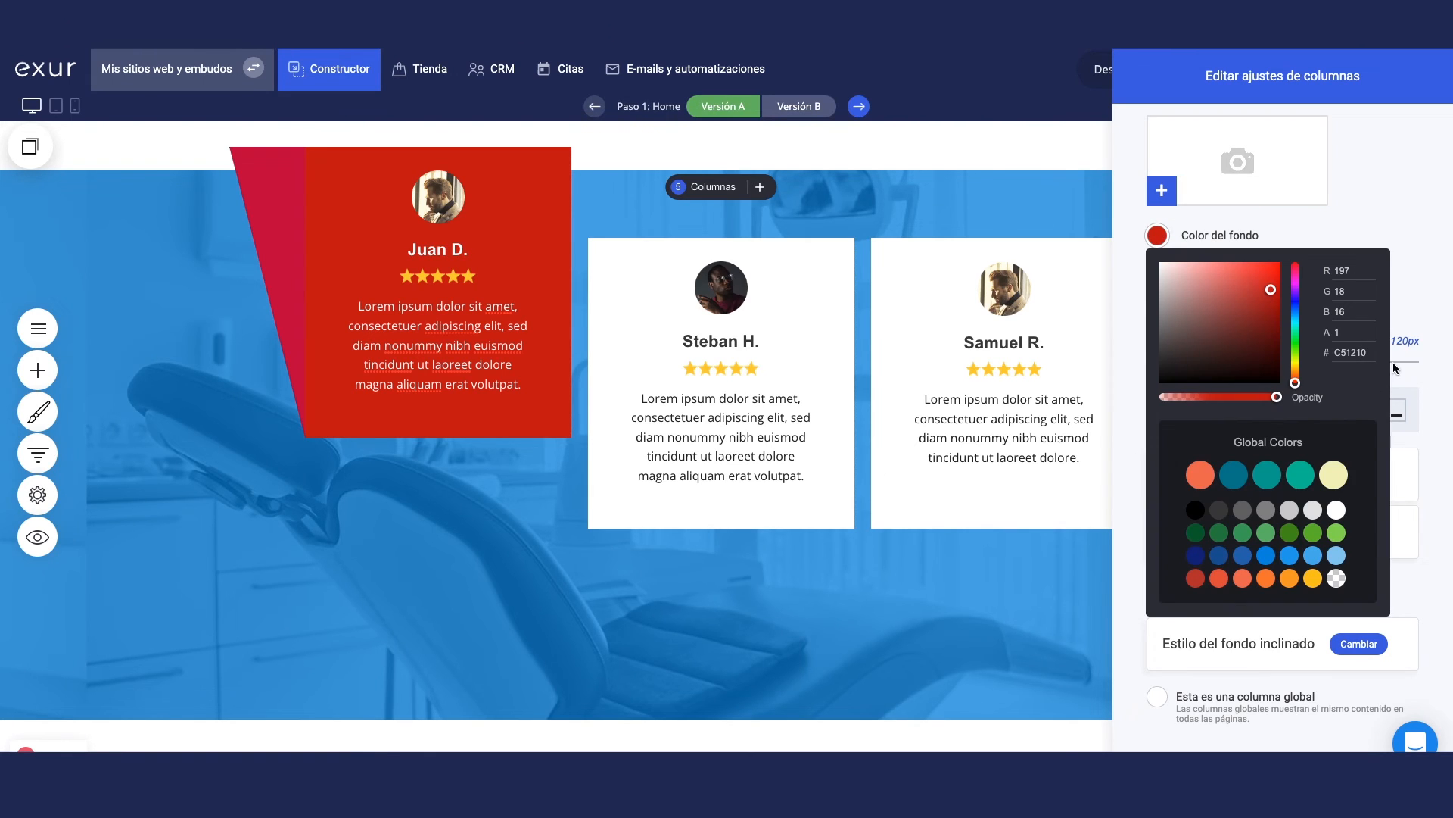
pyautogui.press('BackSpace')
pyautogui.press('BackSpace')
pyautogui.press('BackSpace')
pyautogui.press('BackSpace')
pyautogui.press('BackSpace')
pyautogui.write('c30243')
pyautogui.click(1133, 238)
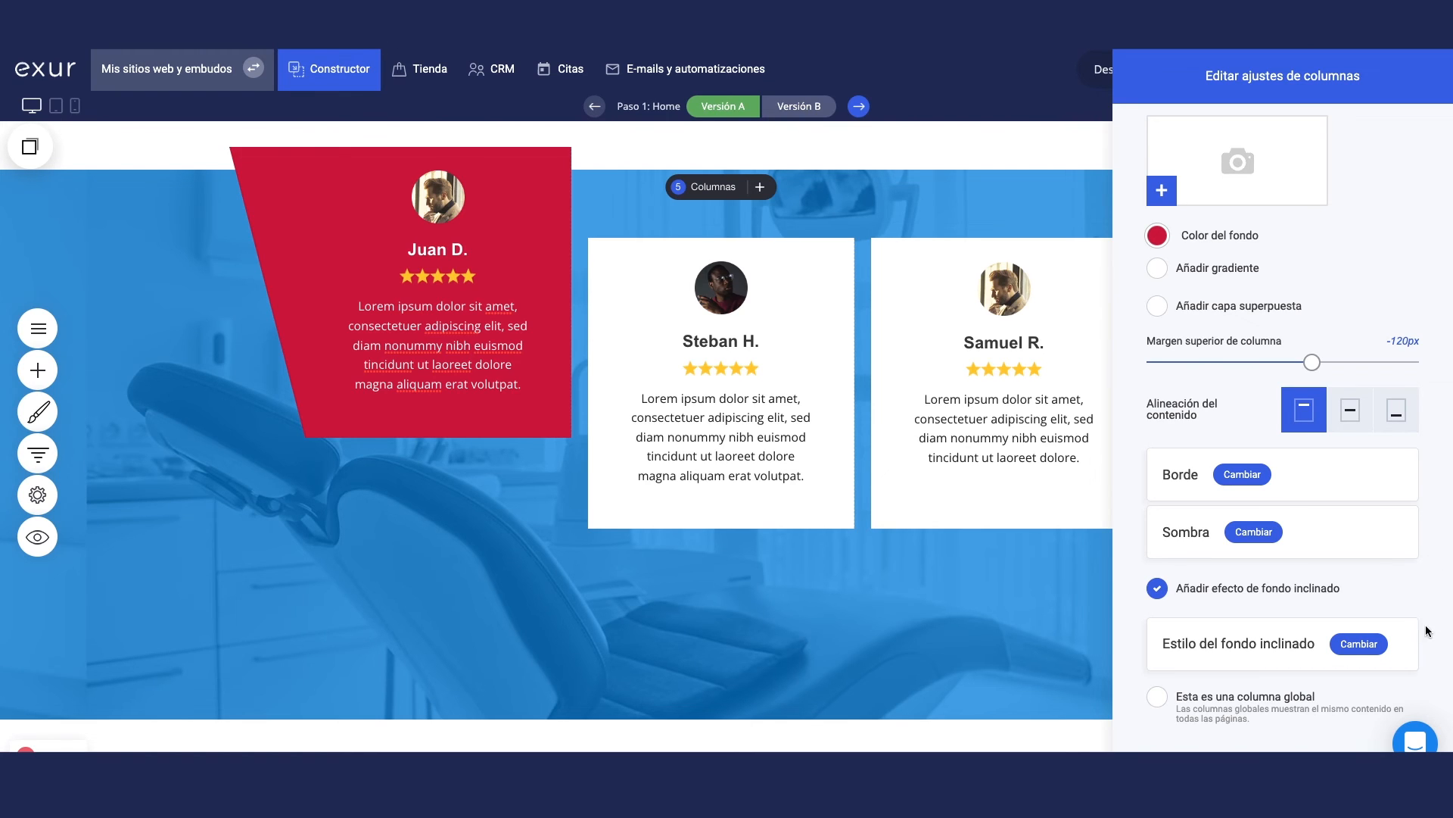
# Step: Try the slanted background's position A la derecha, restore A la izquierda, and set its direction to Empieza desde abajo
pyautogui.click(1370, 647)
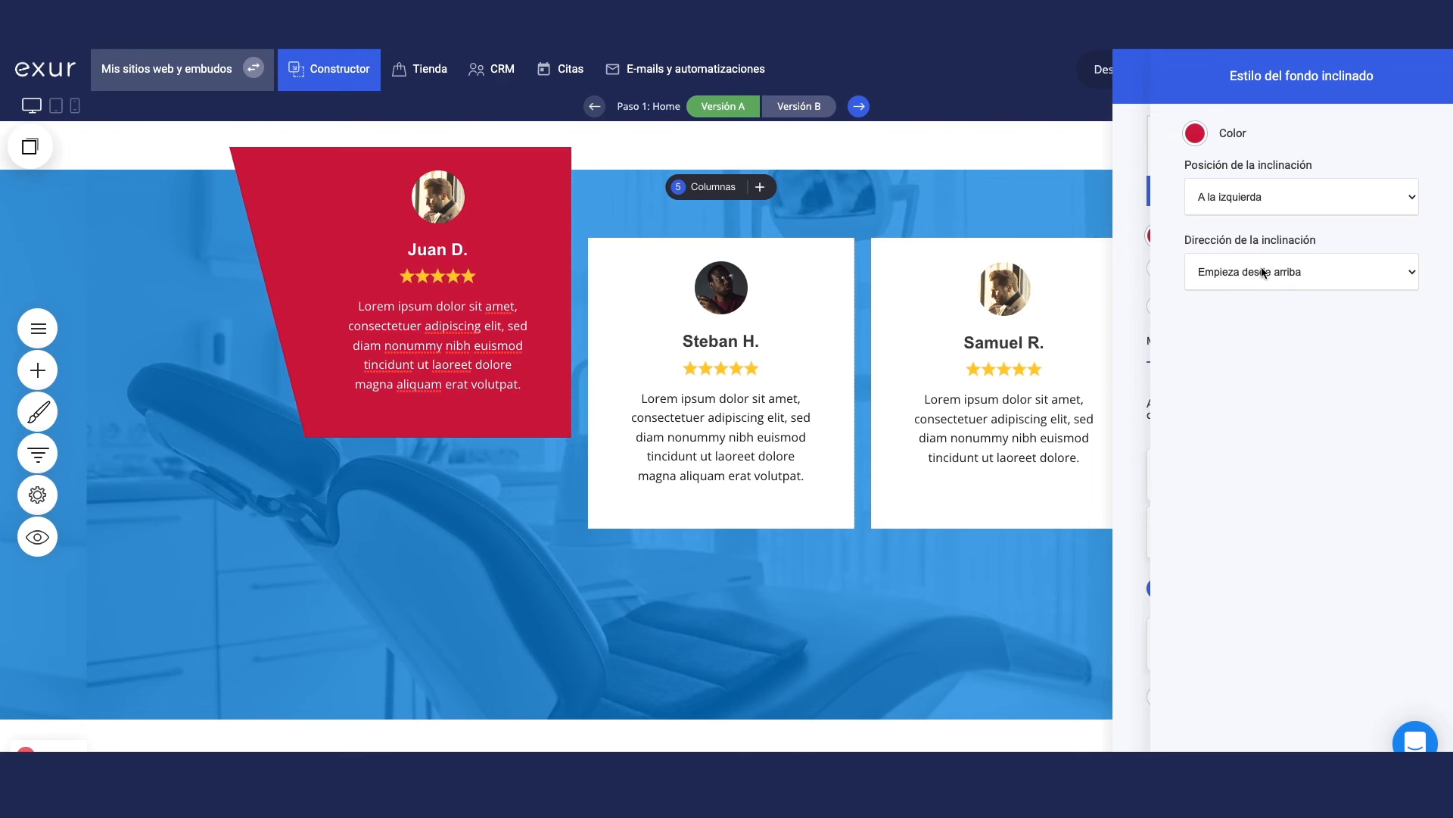
pyautogui.click(1261, 214)
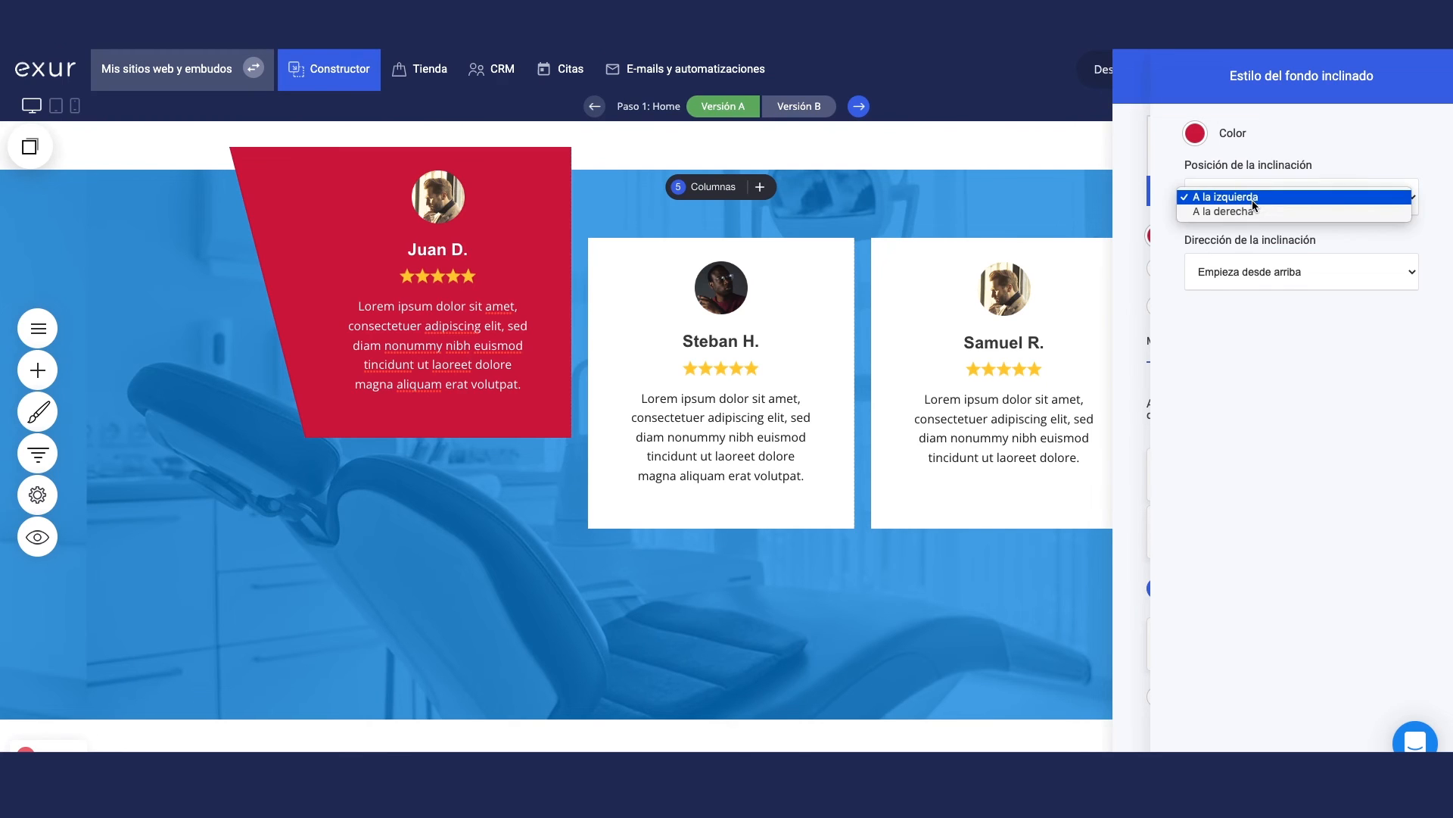
pyautogui.click(1249, 212)
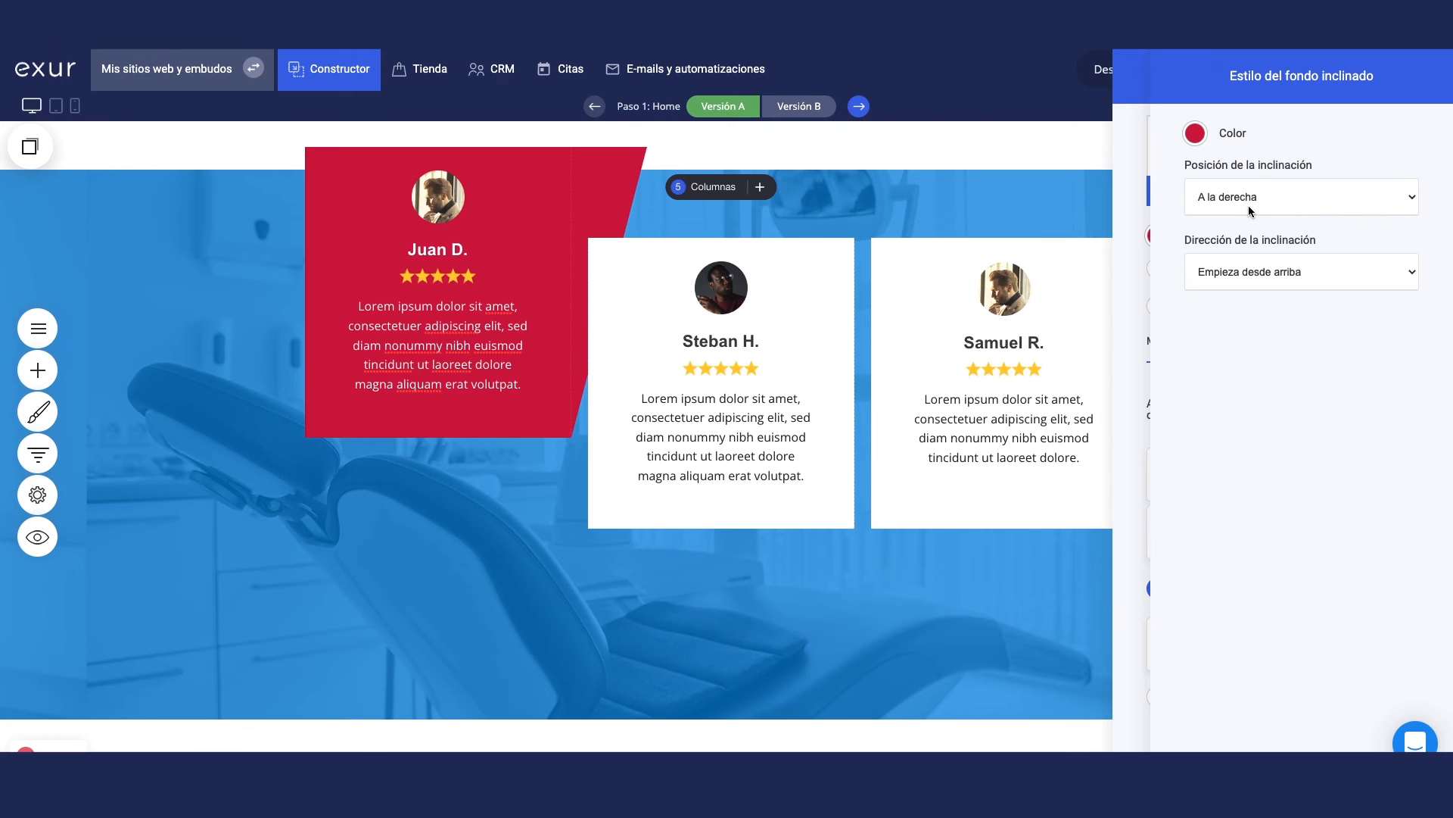
pyautogui.click(1242, 203)
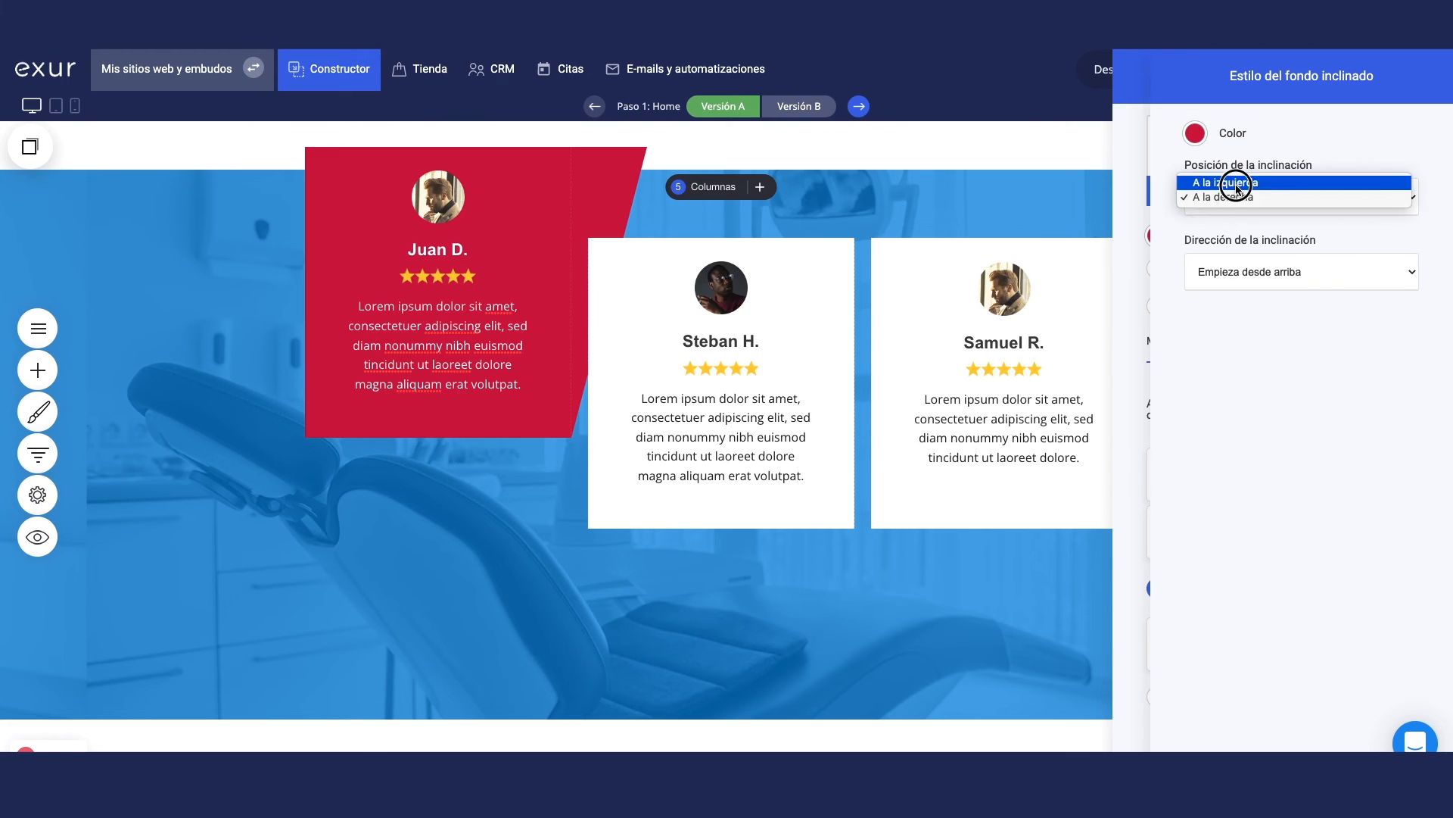
pyautogui.click(1231, 184)
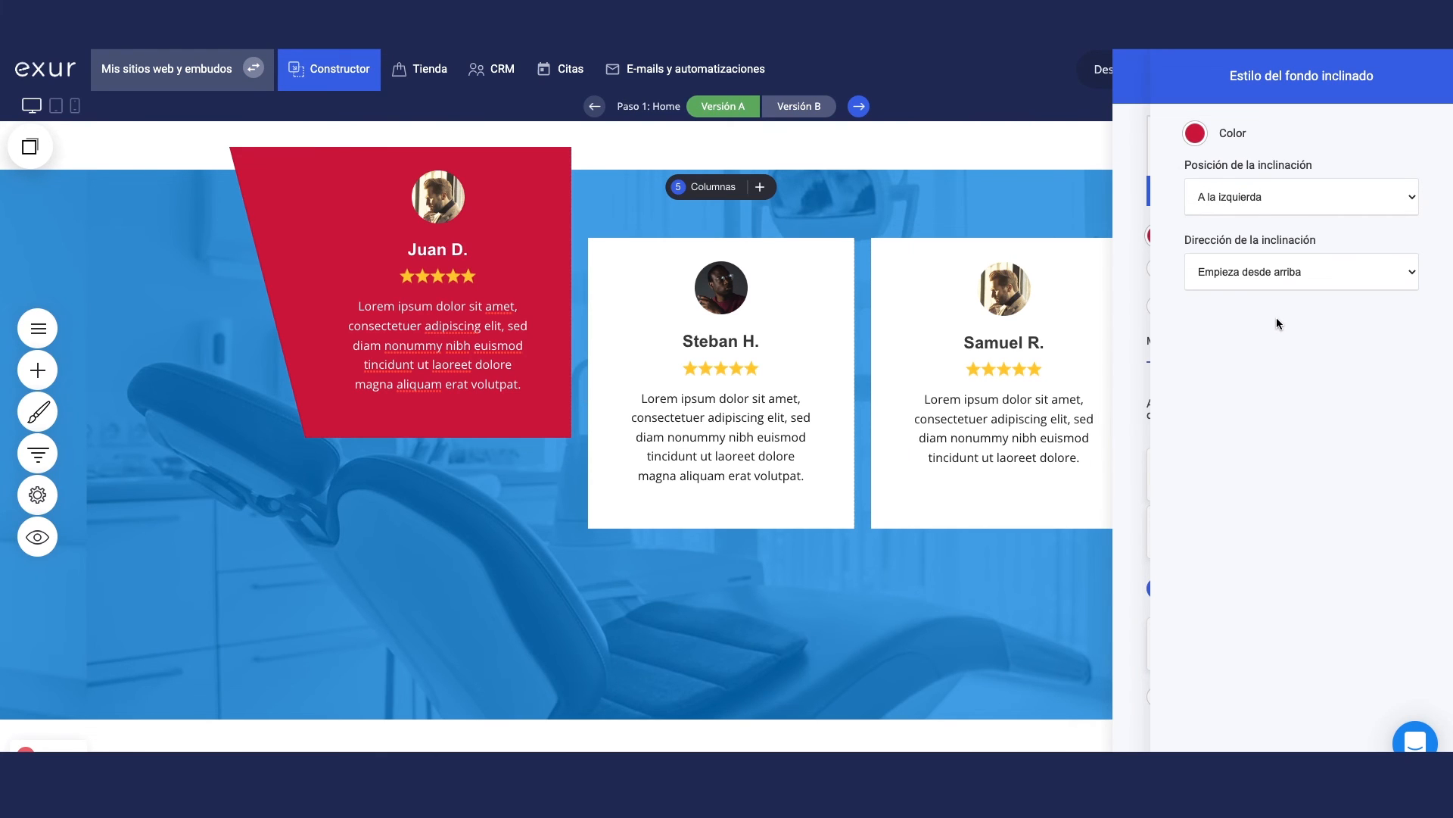
pyautogui.click(1291, 270)
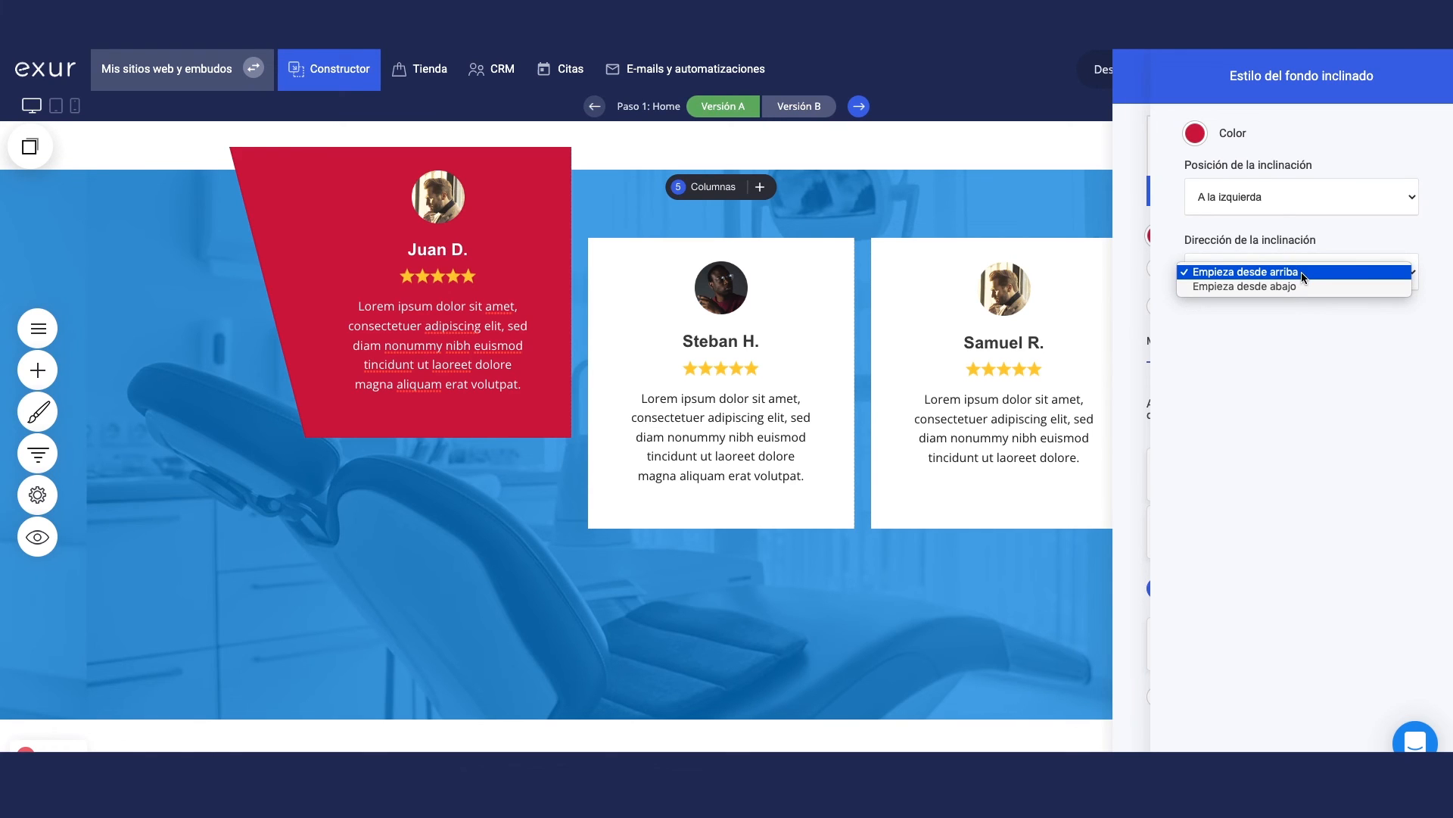
pyautogui.click(1301, 287)
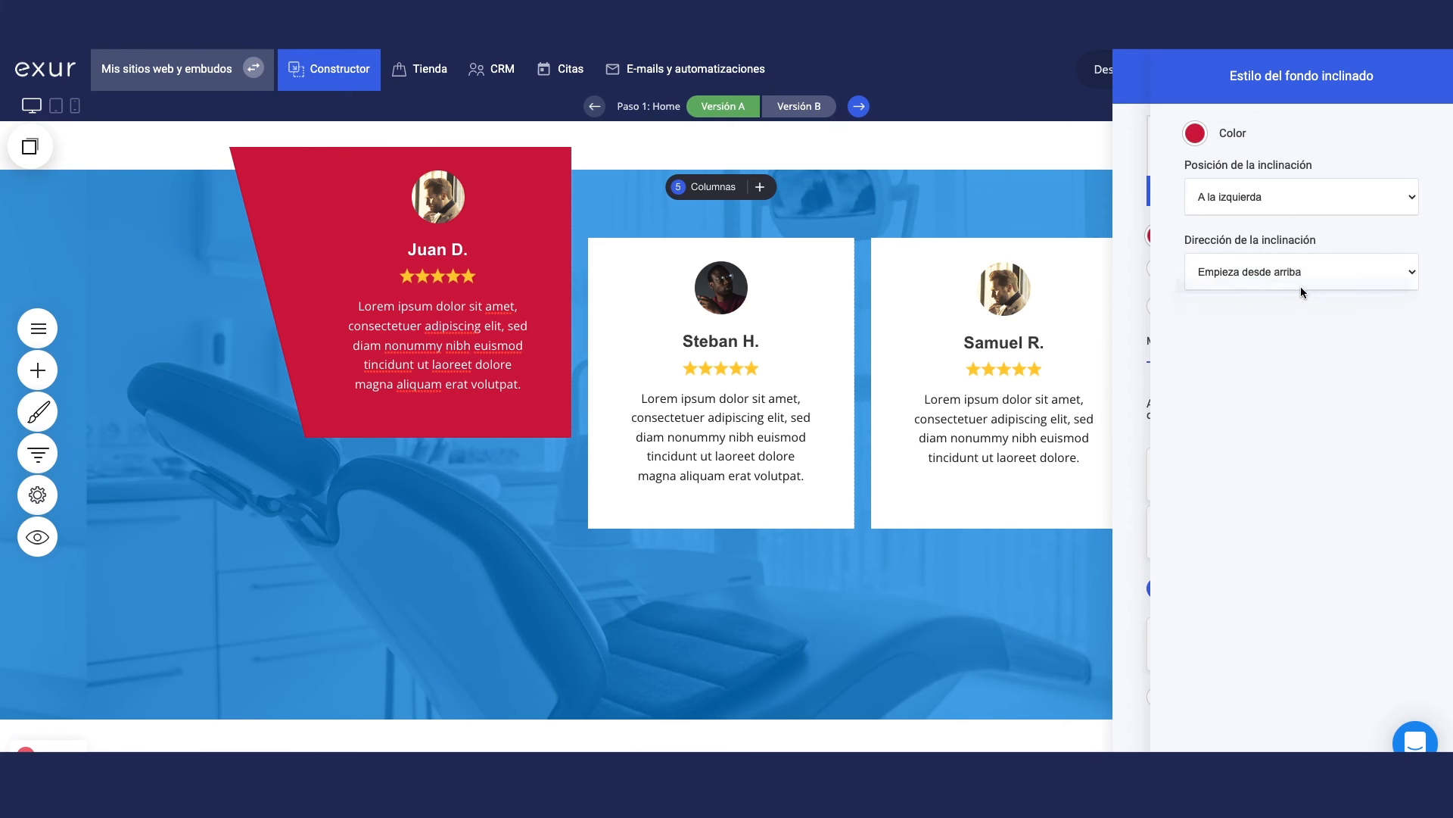
pyautogui.click(1433, 409)
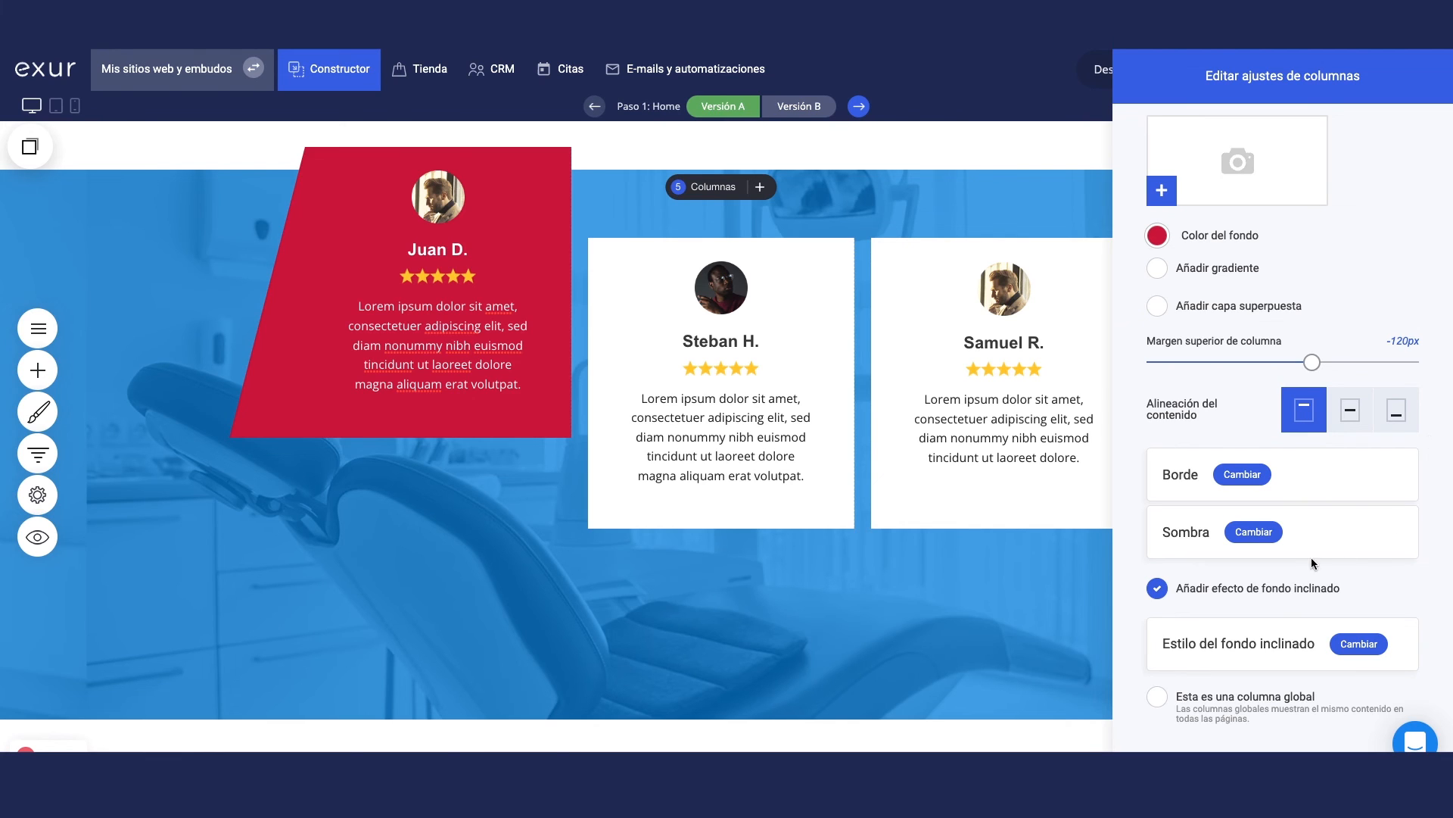
# Step: Set the column's shadow type to Sombra externa and its shadow color to near-black 0C0C0C
pyautogui.click(1255, 533)
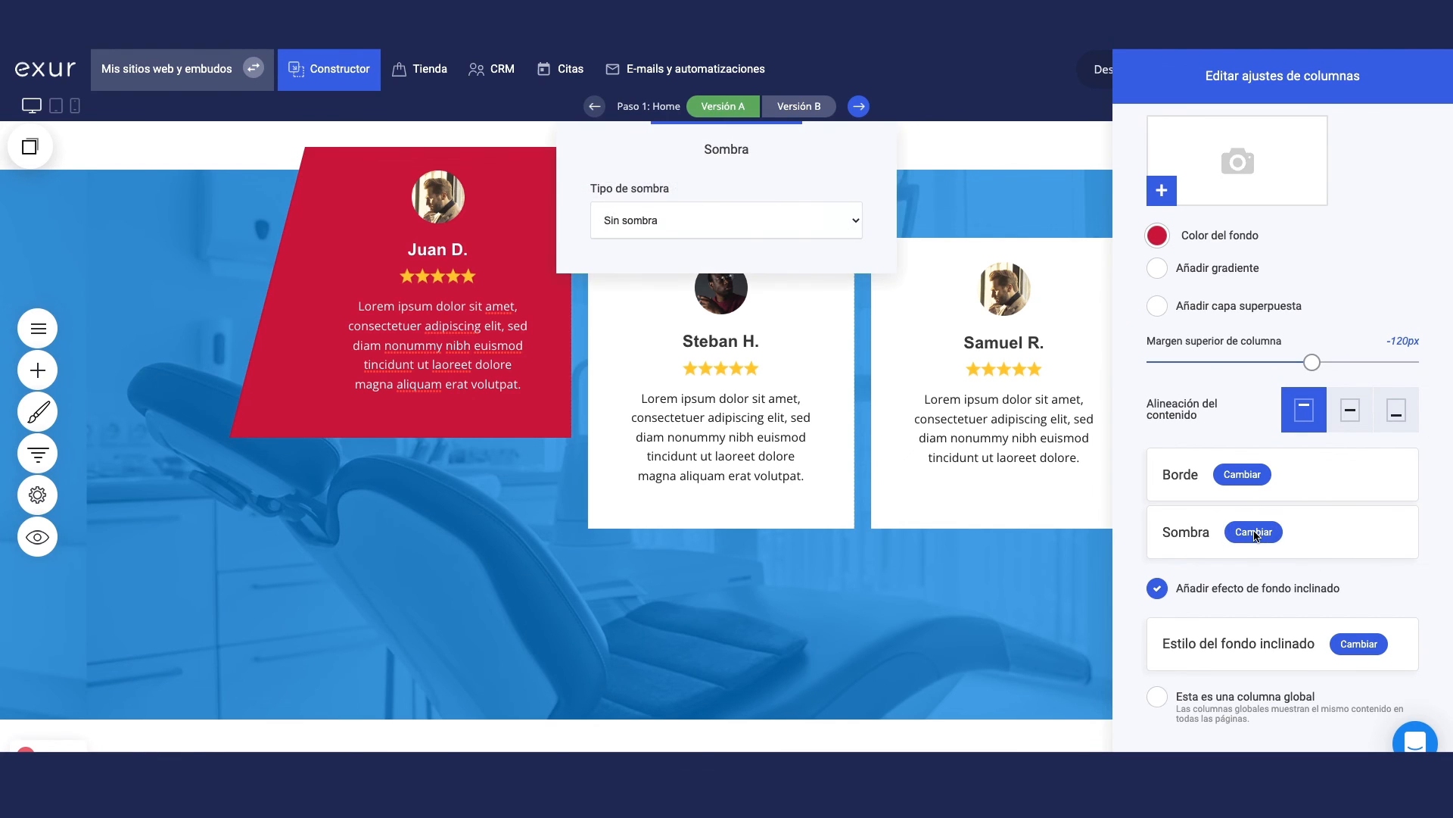
pyautogui.click(775, 216)
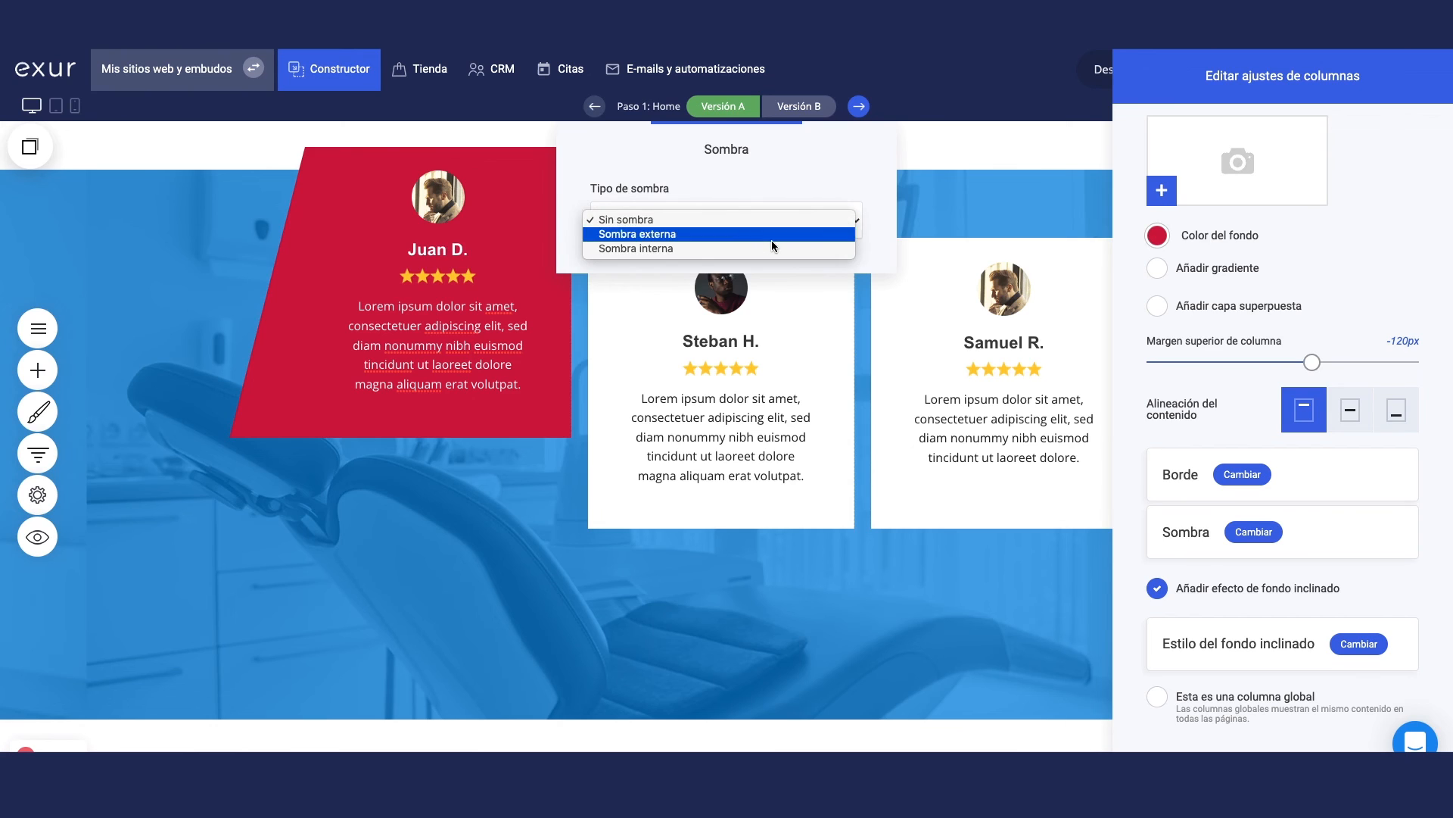
pyautogui.click(772, 237)
pyautogui.click(601, 260)
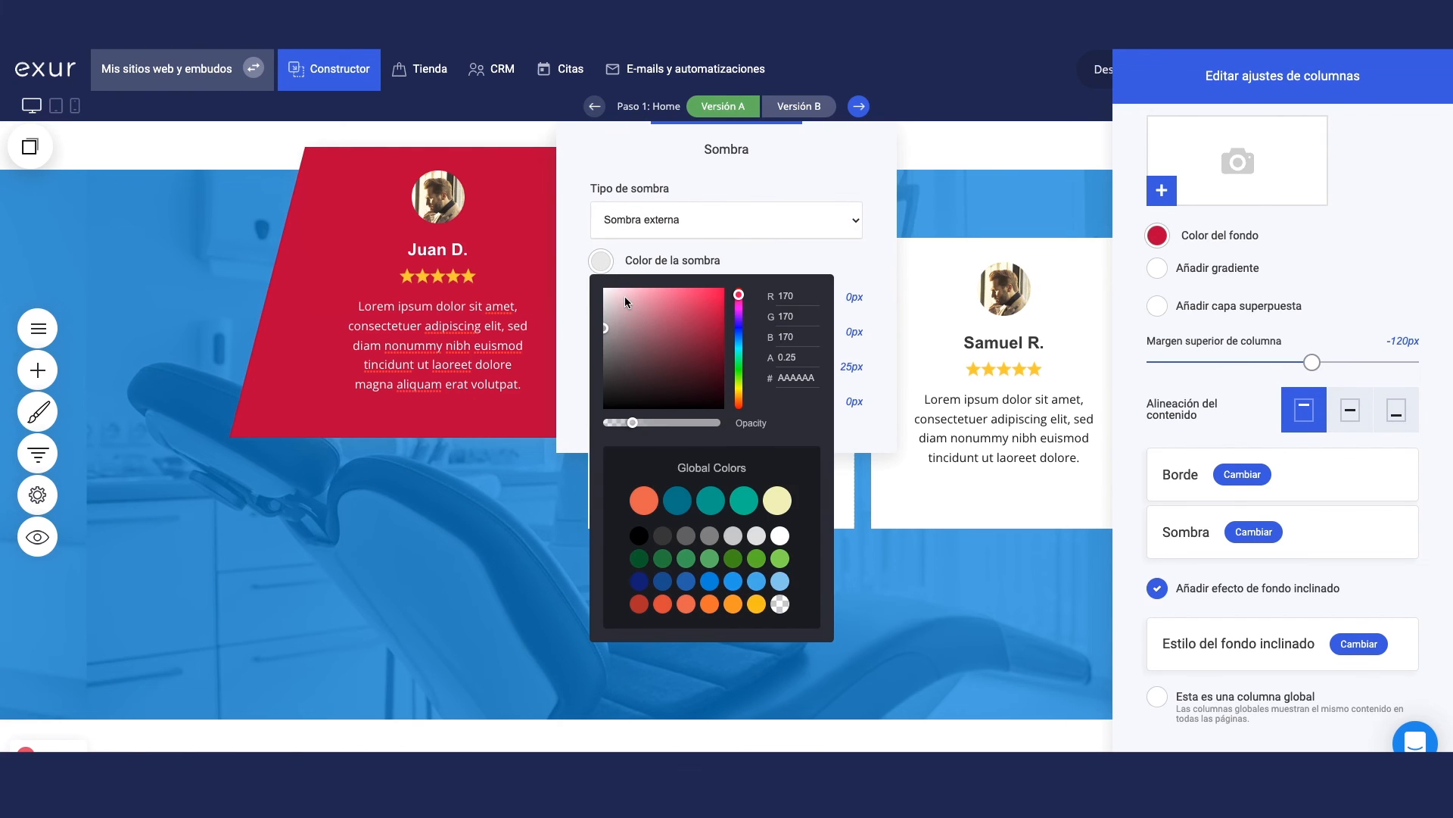
pyautogui.click(616, 395)
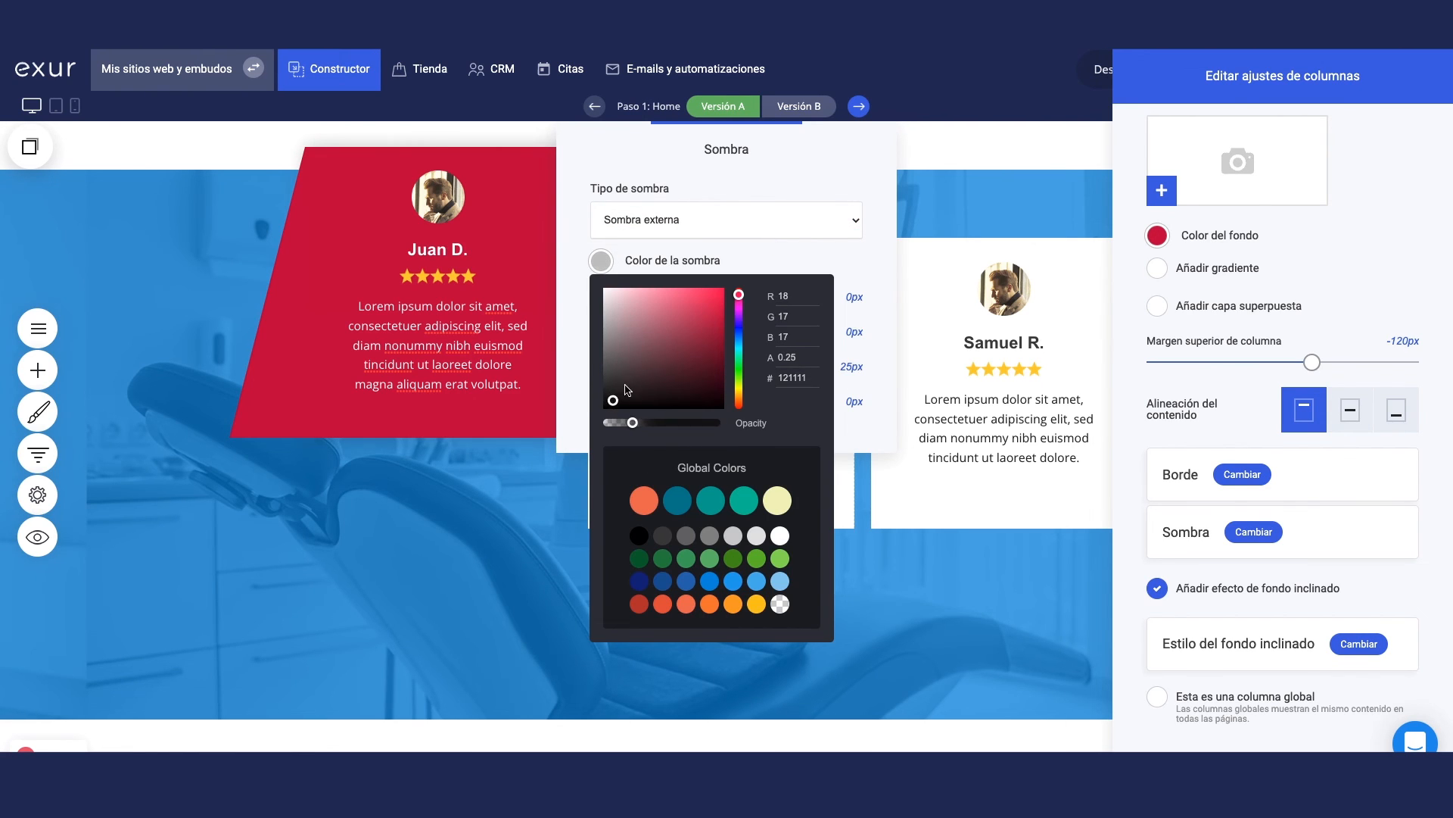
pyautogui.click(605, 403)
pyautogui.click(863, 272)
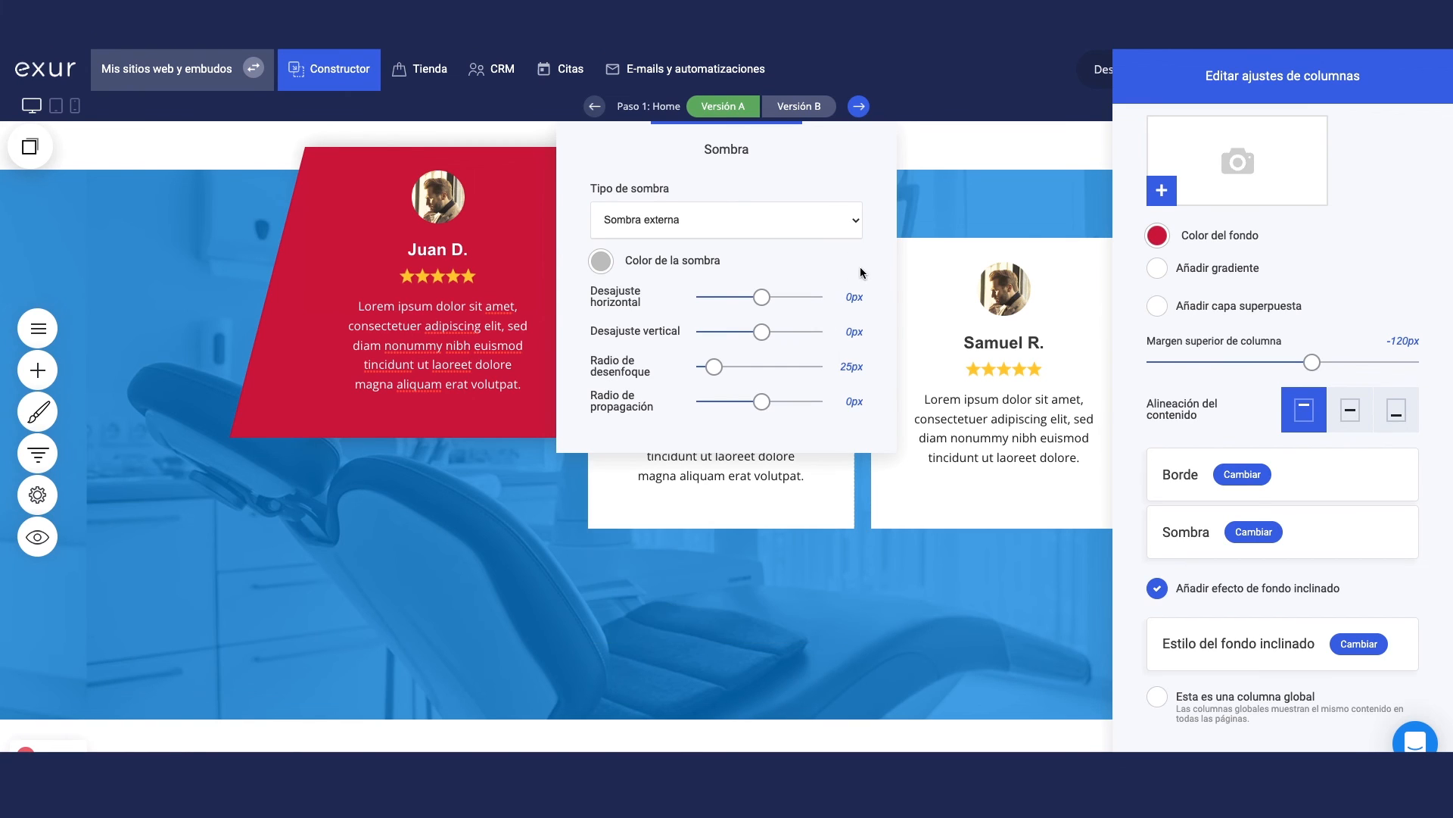
# Step: Raise the opacity of the column's shadow color to about 0.75
pyautogui.click(601, 261)
pyautogui.click(656, 425)
pyautogui.moveTo(655, 424); pyautogui.dragTo(692, 423)
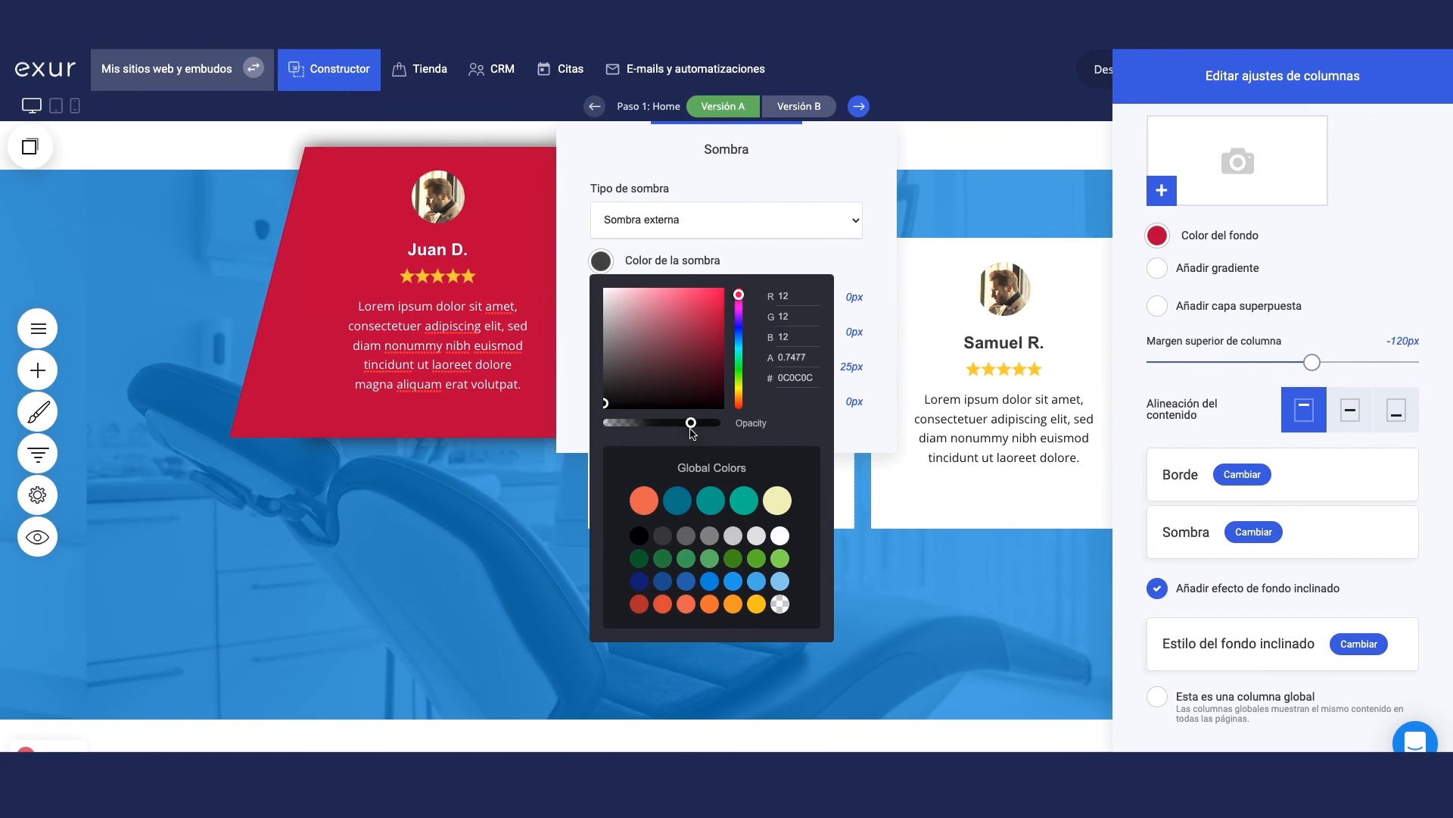
pyautogui.click(825, 164)
# Step: Set the shadow's vertical offset to 4px and close the column settings
pyautogui.moveTo(801, 147); pyautogui.dragTo(985, 194)
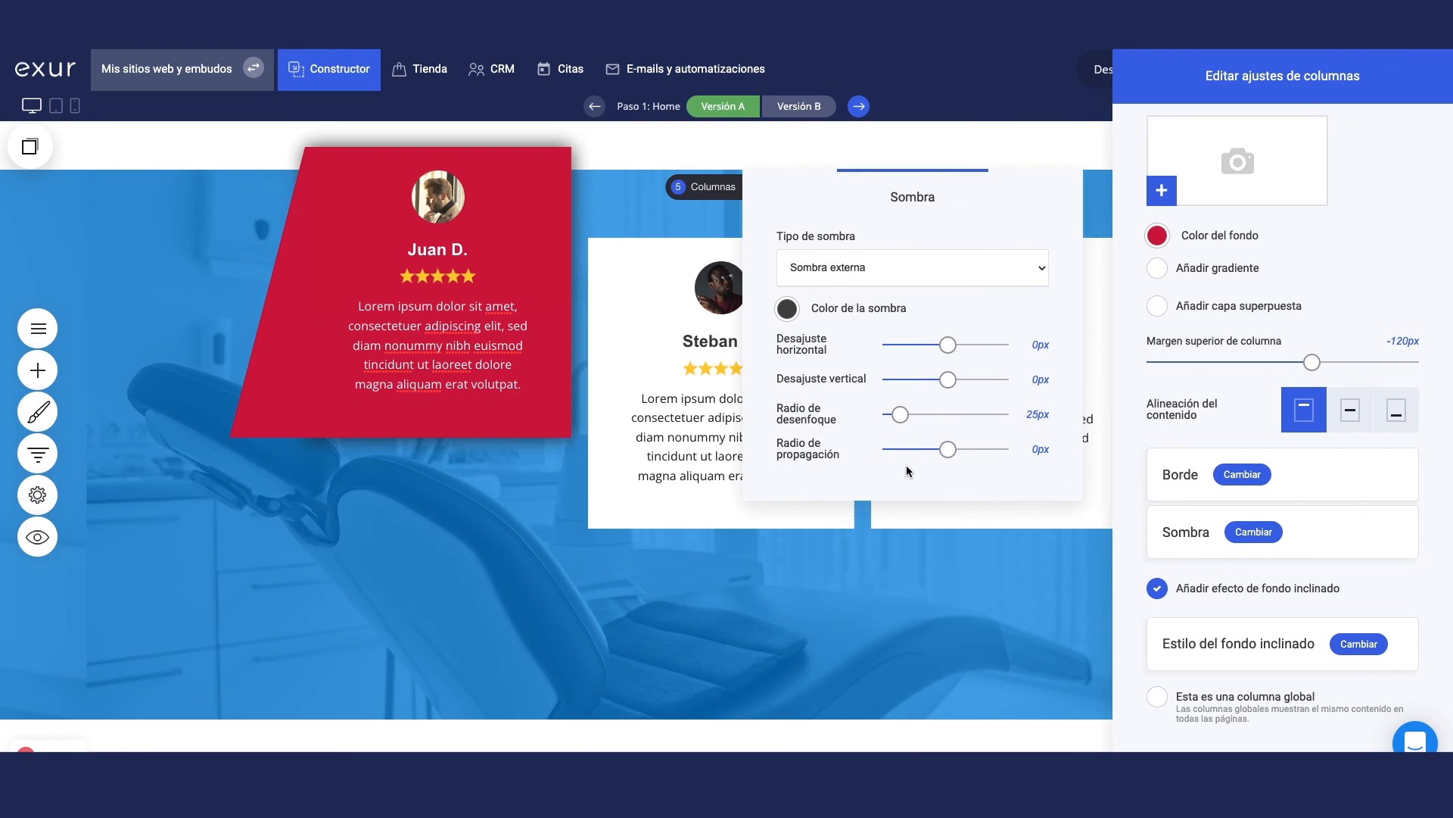
pyautogui.moveTo(948, 379)
pyautogui.mouseDown()
pyautogui.moveTo(936, 378)
pyautogui.moveTo(951, 379)
pyautogui.mouseUp()
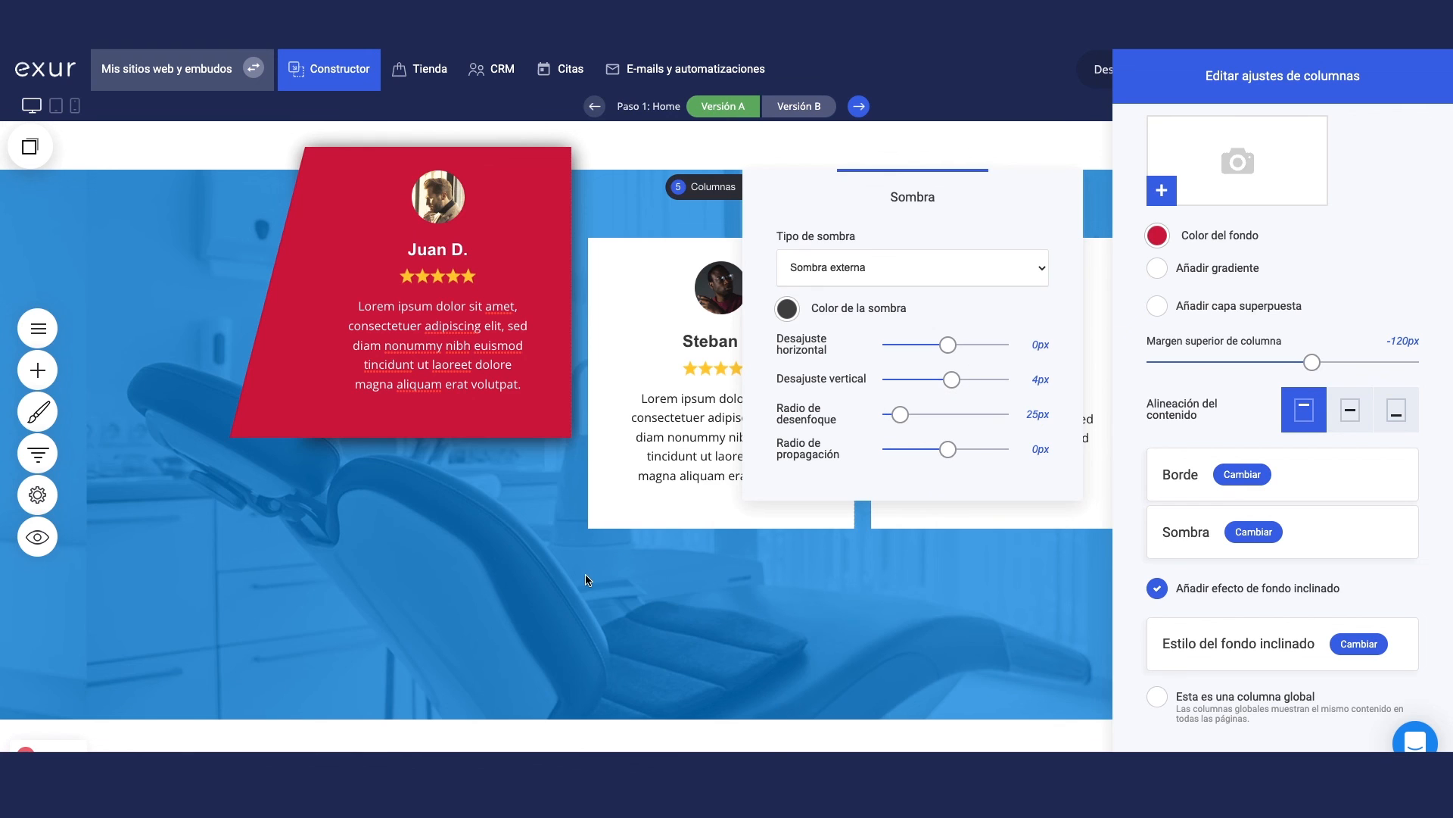
pyautogui.click(632, 590)
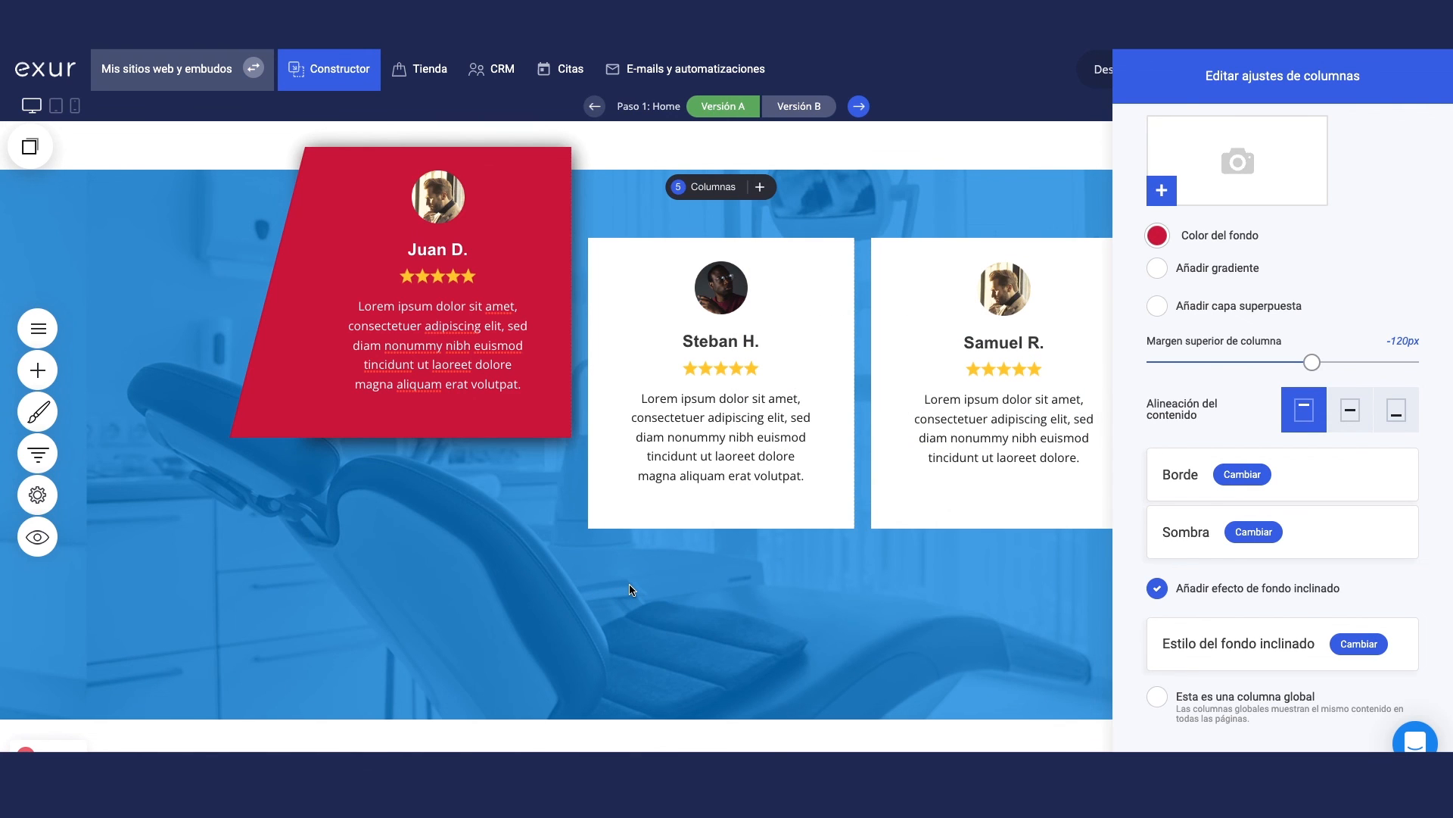
pyautogui.click(632, 590)
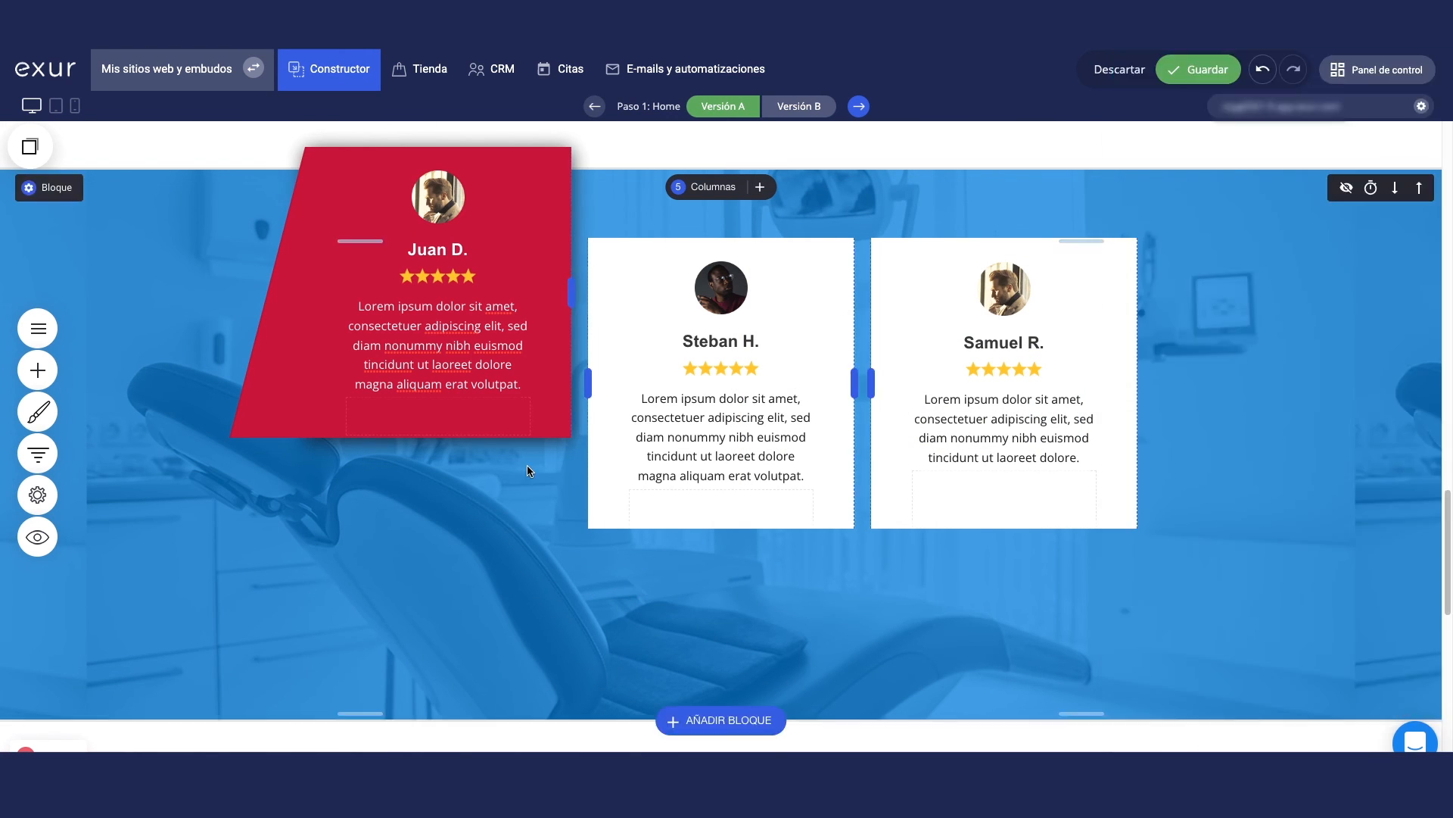
# Step: Replace the customer's first name in the first testimonial's heading with a different first name, keeping the initial
pyautogui.click(459, 250)
pyautogui.click(461, 250)
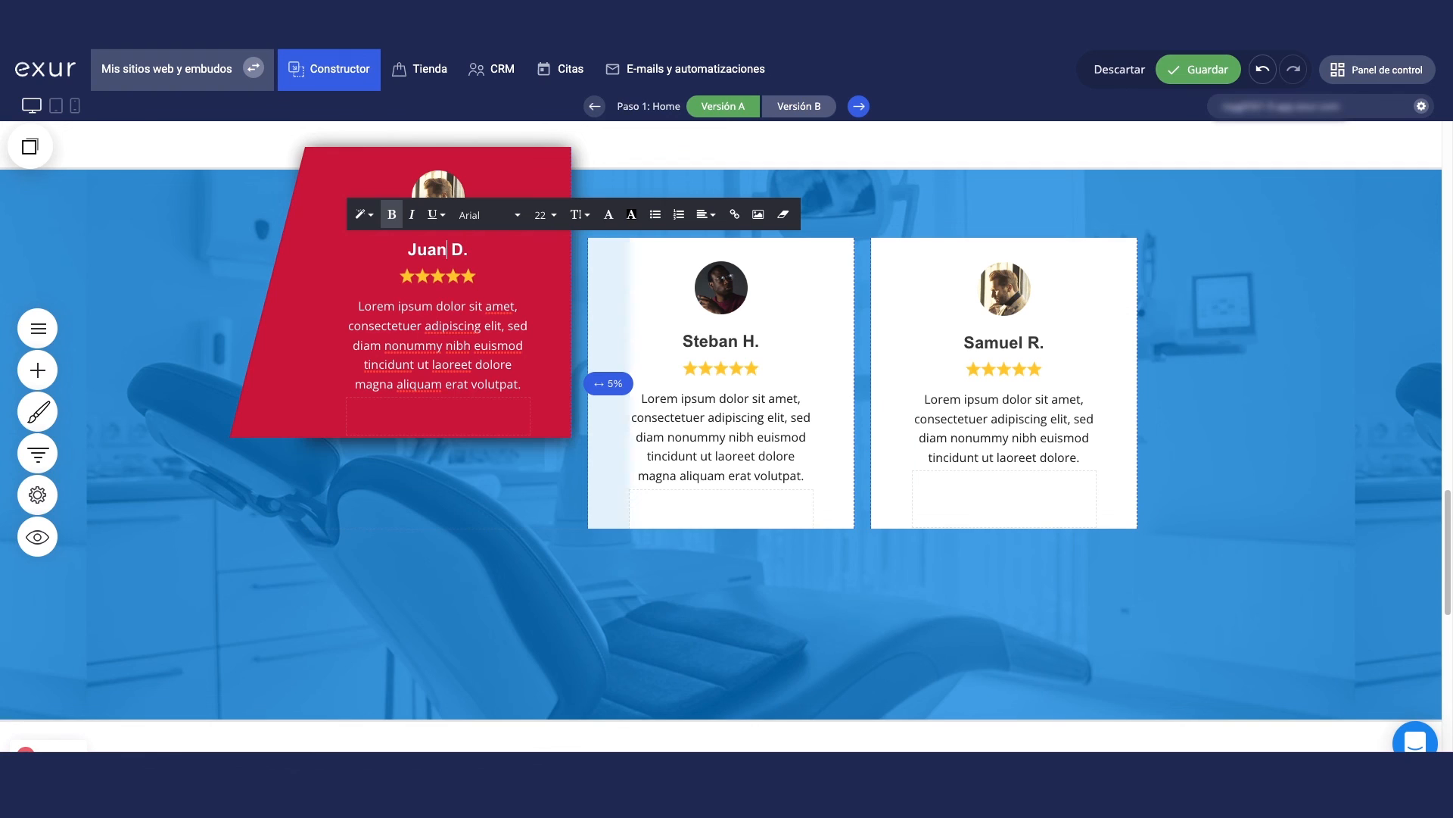
pyautogui.press('BackSpace')
pyautogui.press('BackSpace')
pyautogui.press('BackSpace')
pyautogui.press('BackSpace')
pyautogui.write('Daniel')
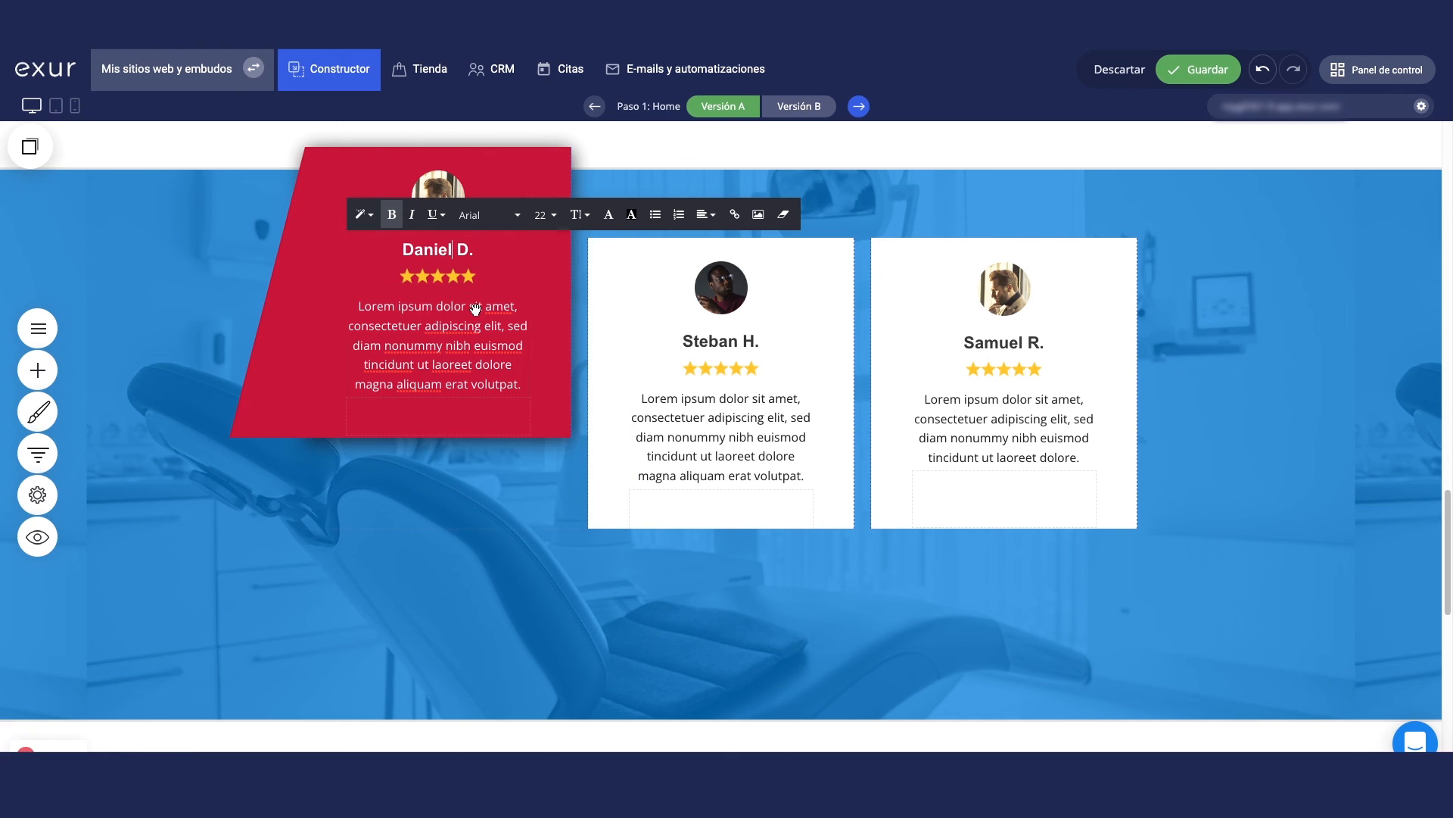
pyautogui.click(565, 311)
pyautogui.click(486, 363)
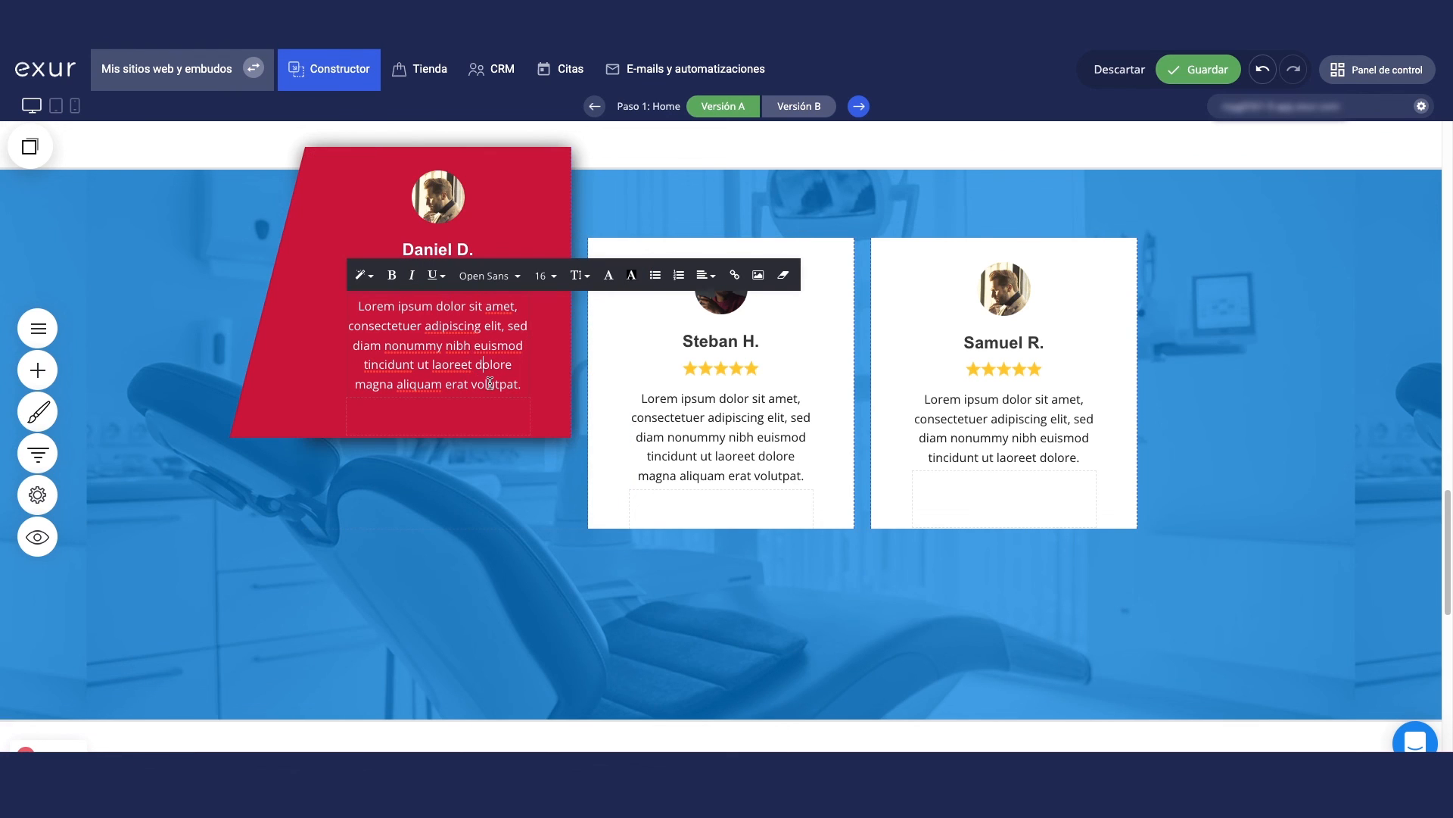
pyautogui.click(448, 210)
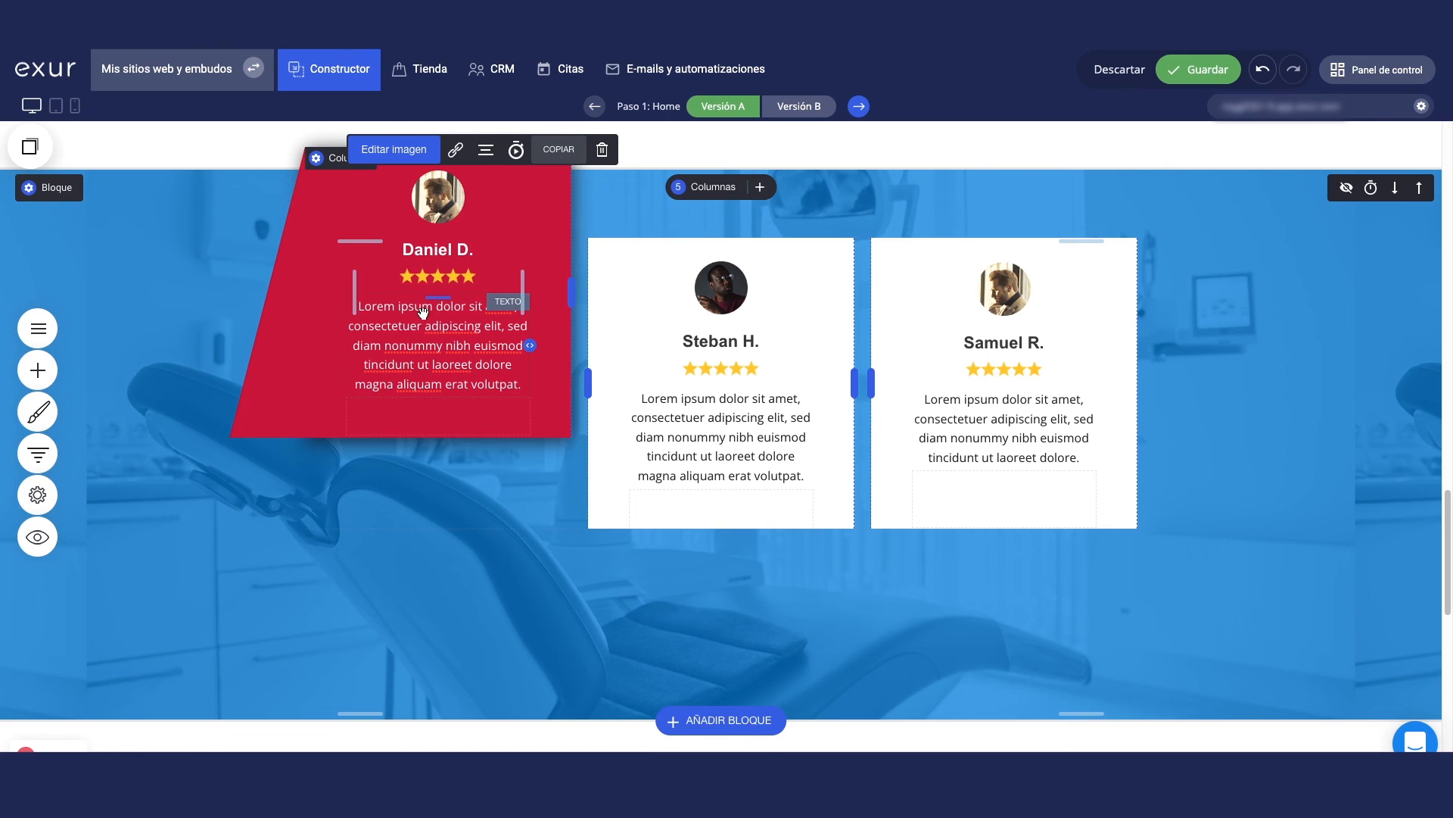
pyautogui.click(513, 419)
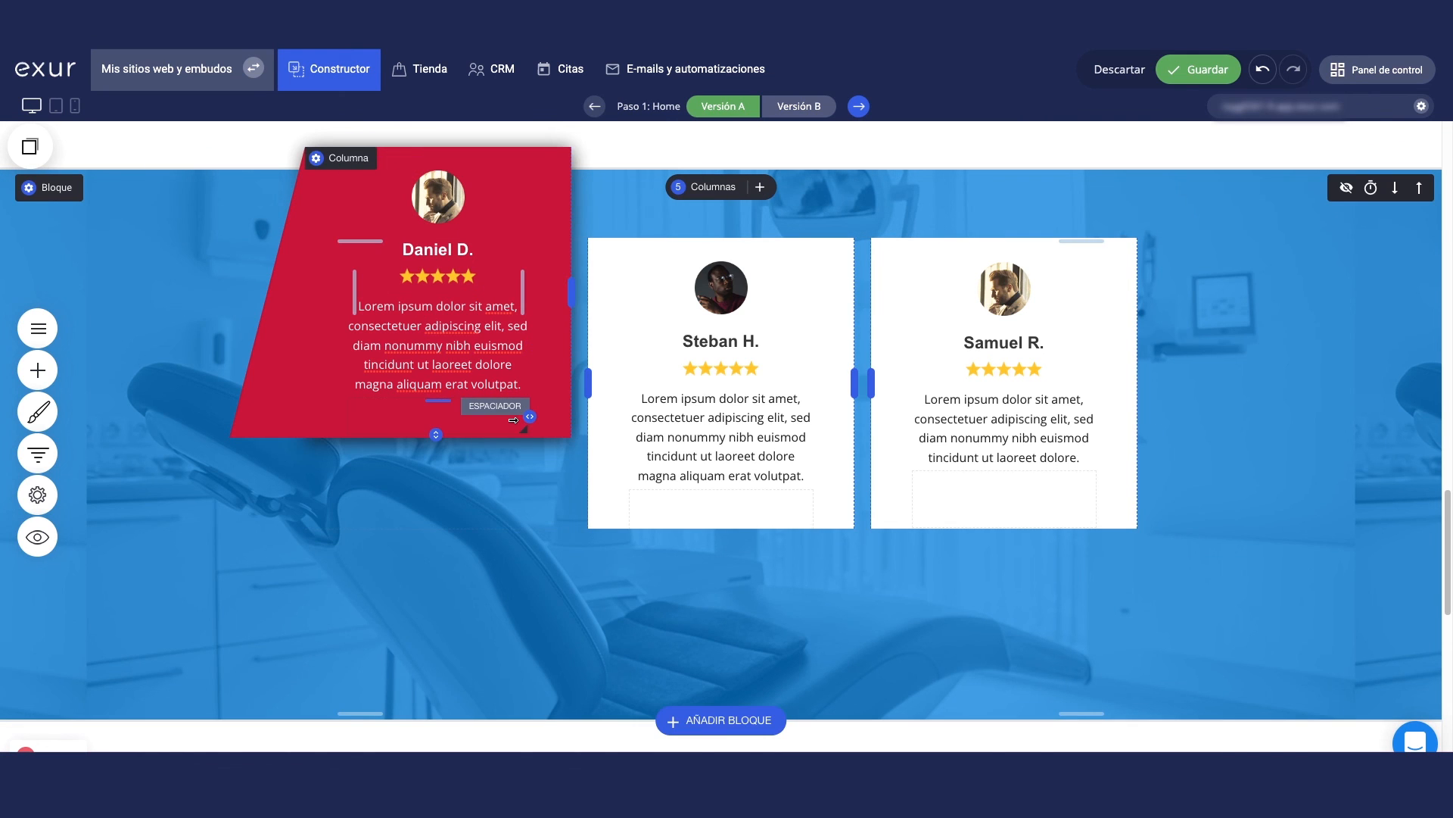